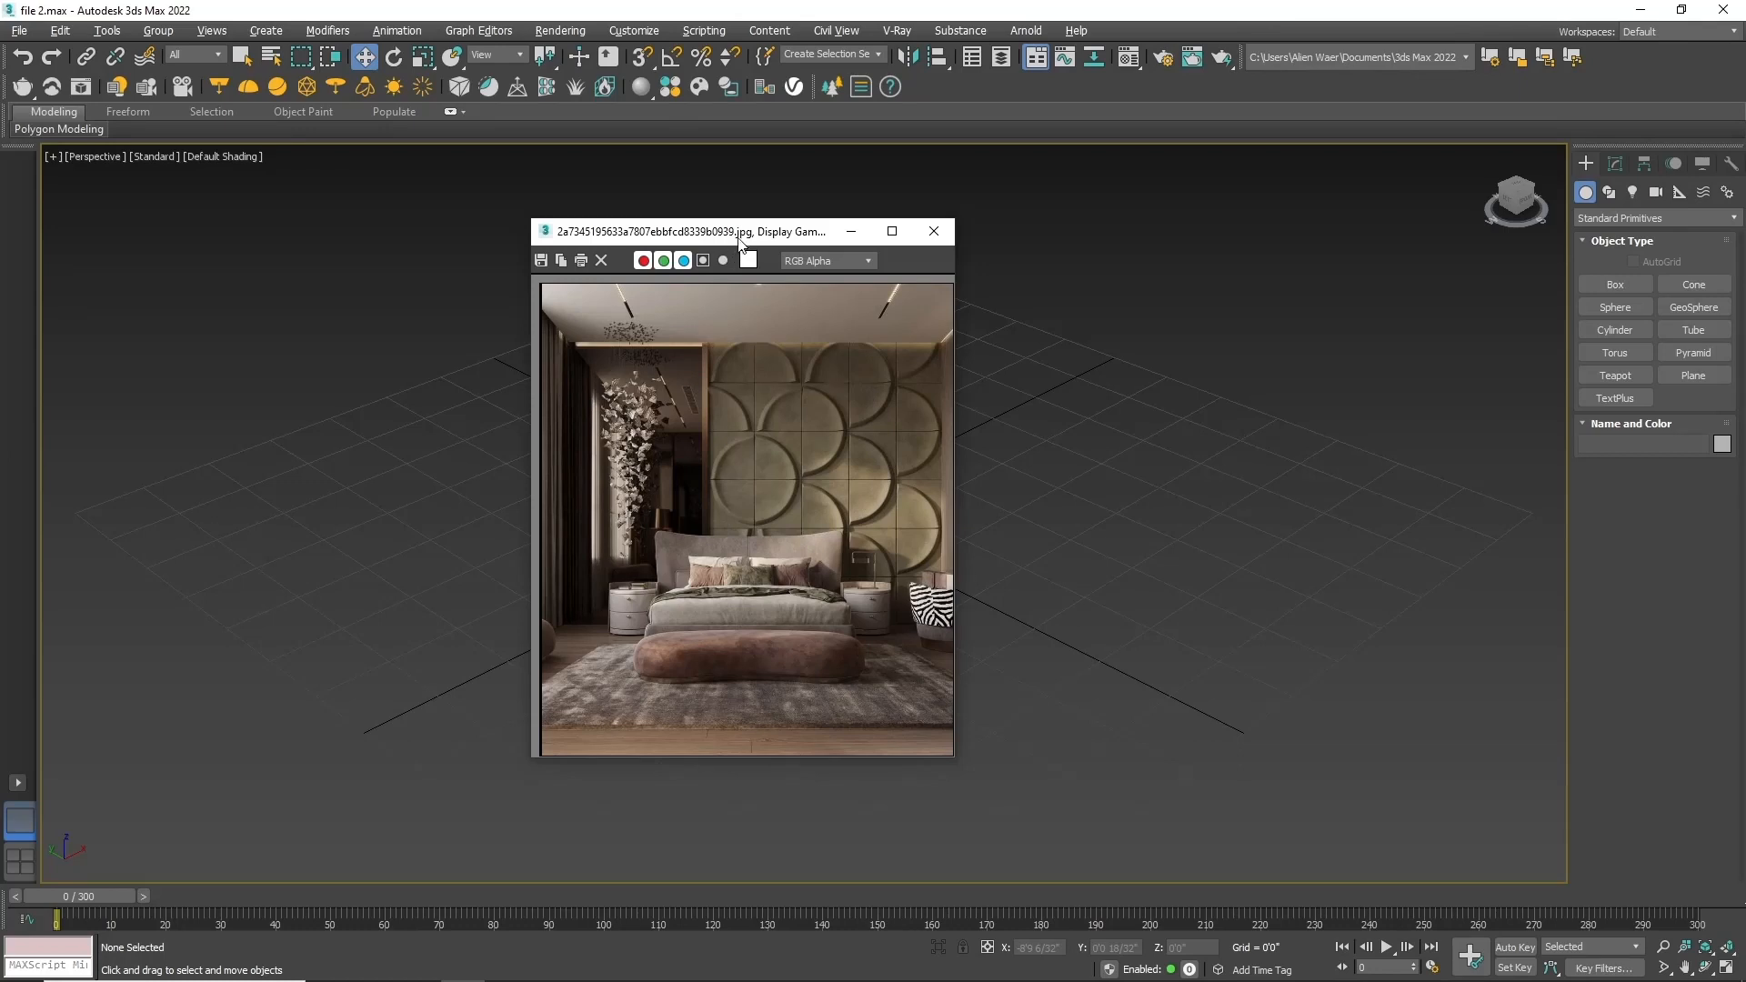
Step: Move the reference image out of the way and draw a thin upright box about 1'2 30/32" wide and 0'11 29/32" high
{"action": "left_click_drag", "start_coordinate": [741, 239], "coordinate": [110, 951]}
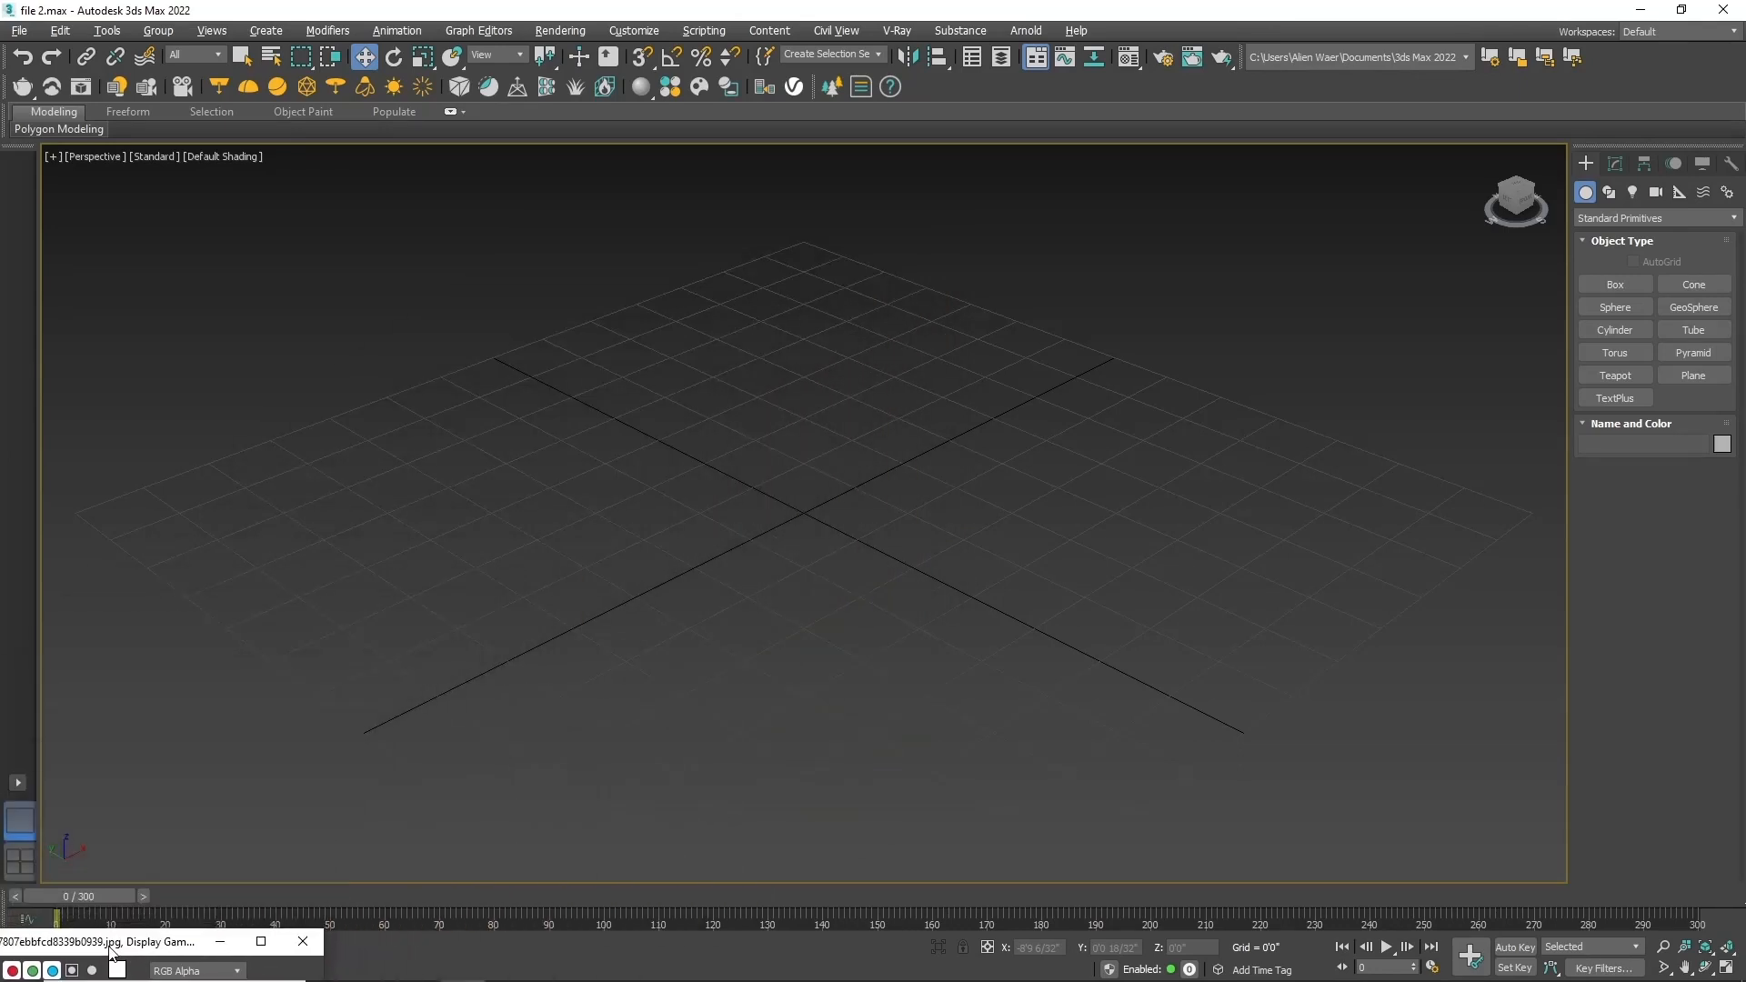
{"action": "left_click", "coordinate": [1615, 284]}
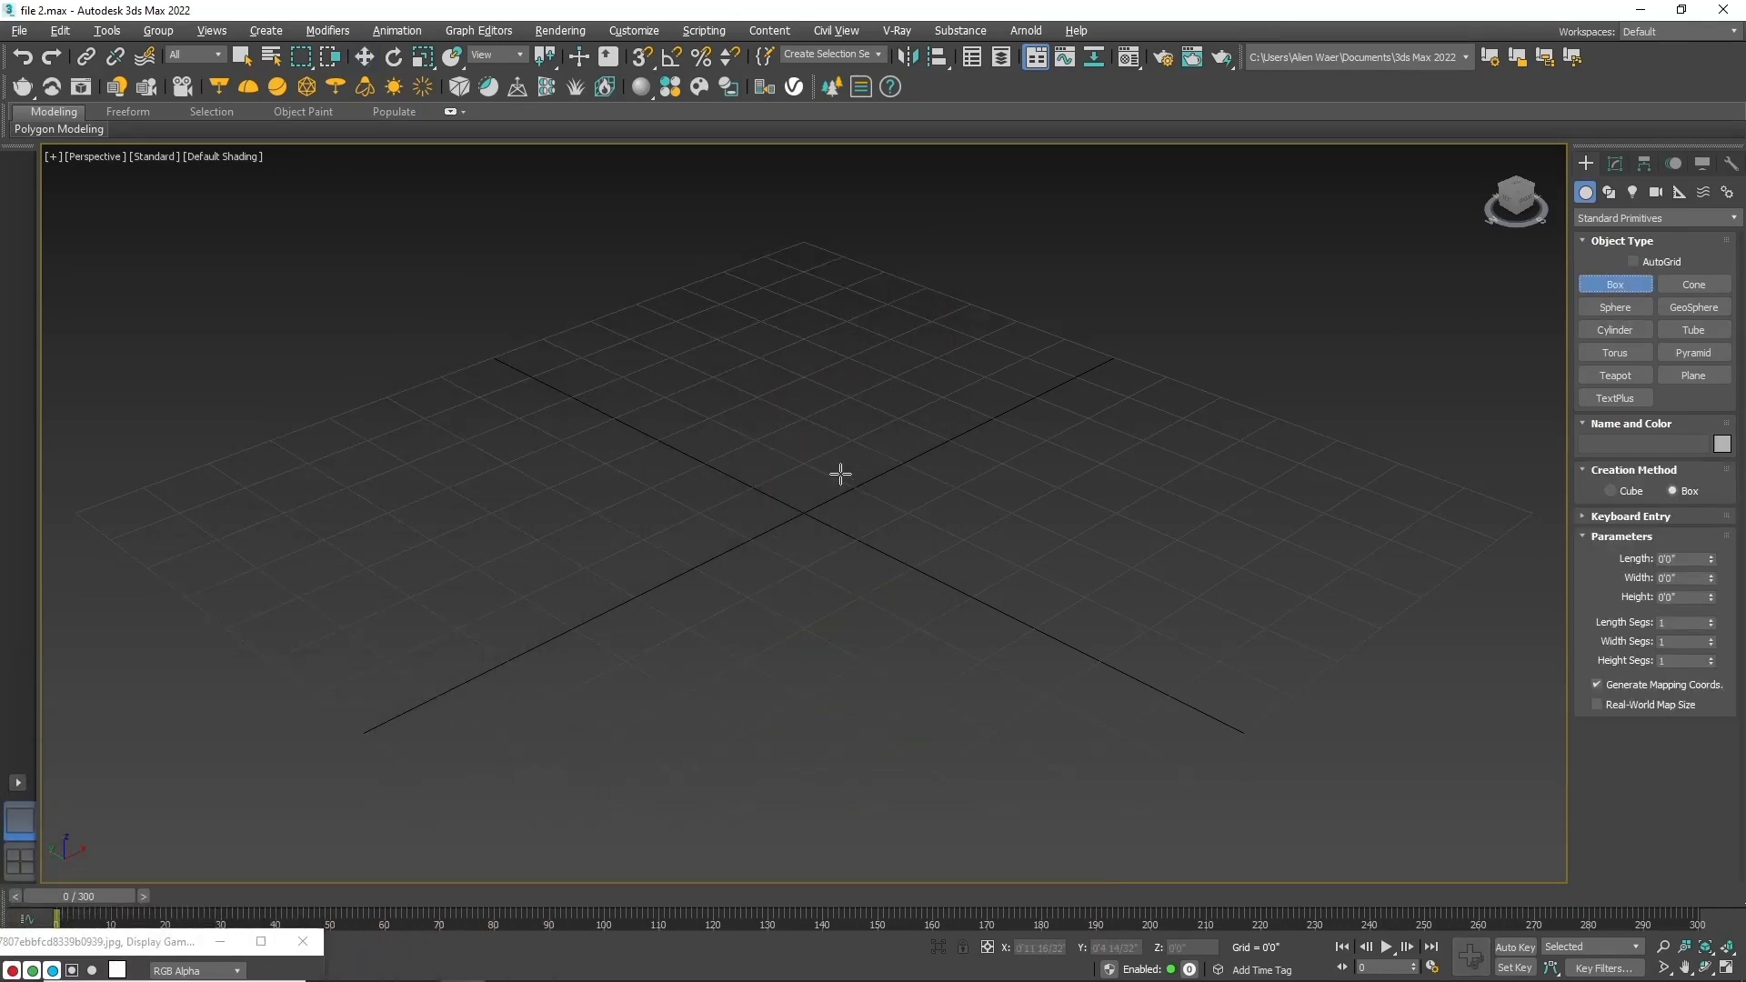
{"action": "scroll", "coordinate": [812, 552], "scroll_direction": "up", "scroll_amount": 4}
{"action": "left_click_drag", "start_coordinate": [545, 652], "coordinate": [837, 496]}
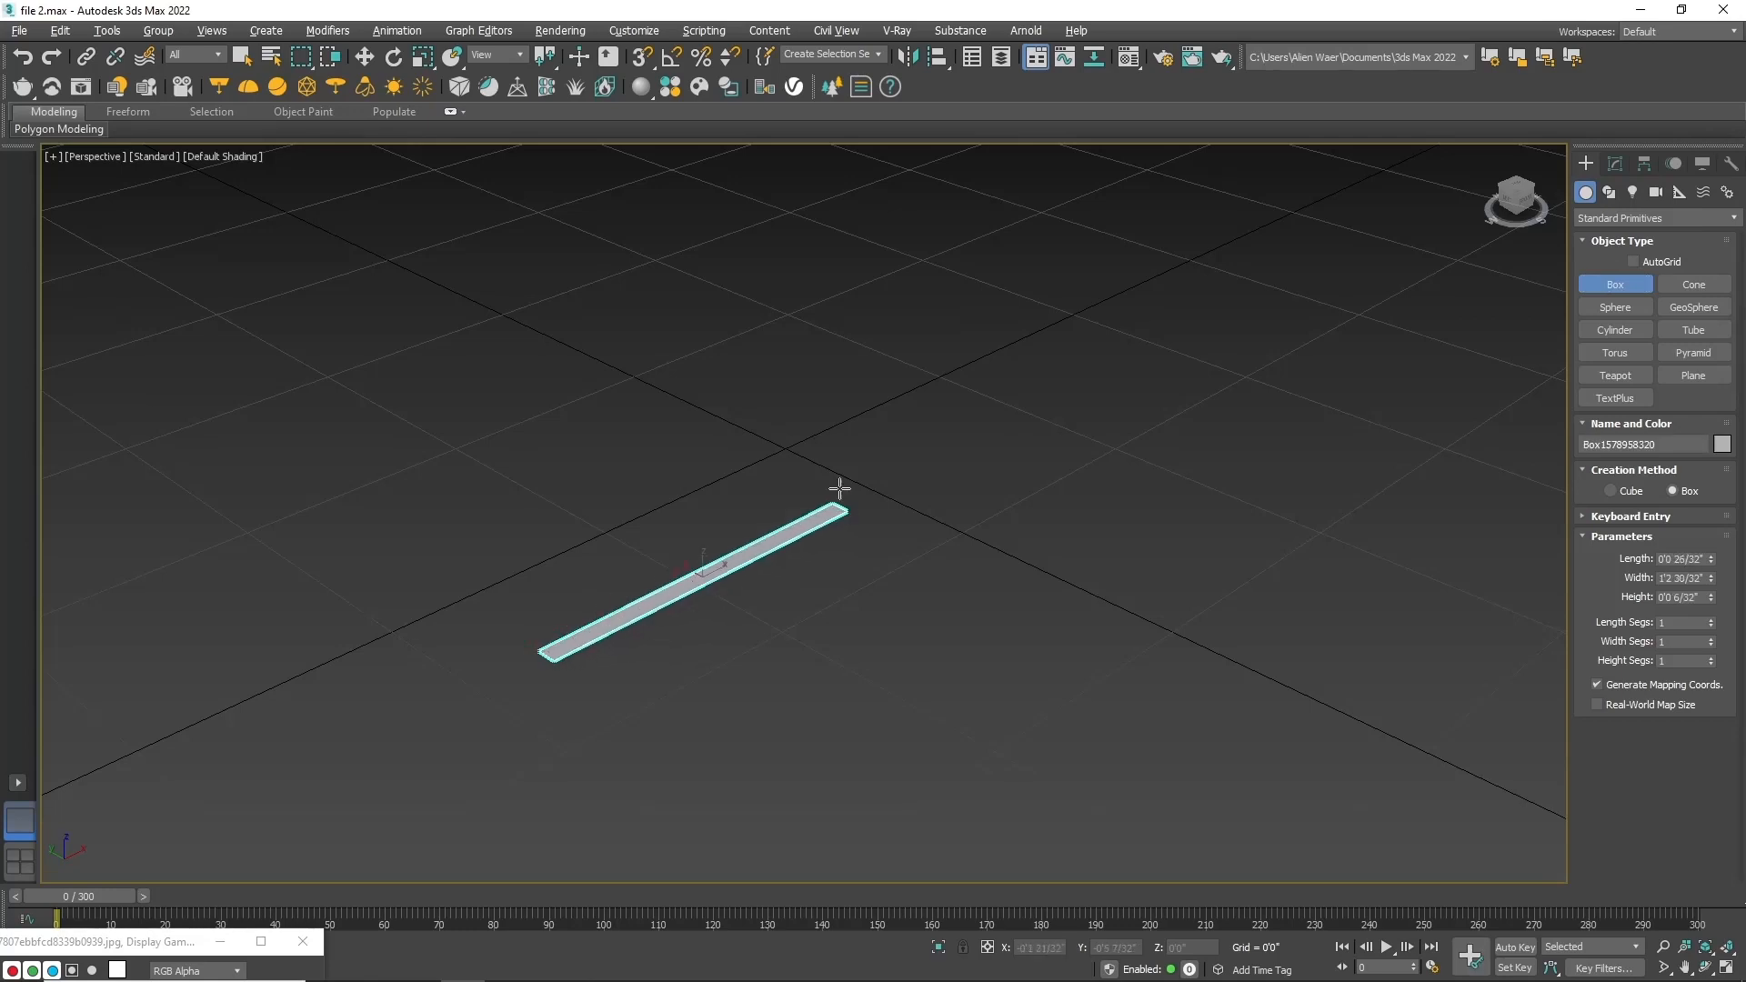
{"action": "left_click", "coordinate": [851, 406]}
{"action": "scroll", "coordinate": [891, 514], "scroll_direction": "down", "scroll_amount": 2}
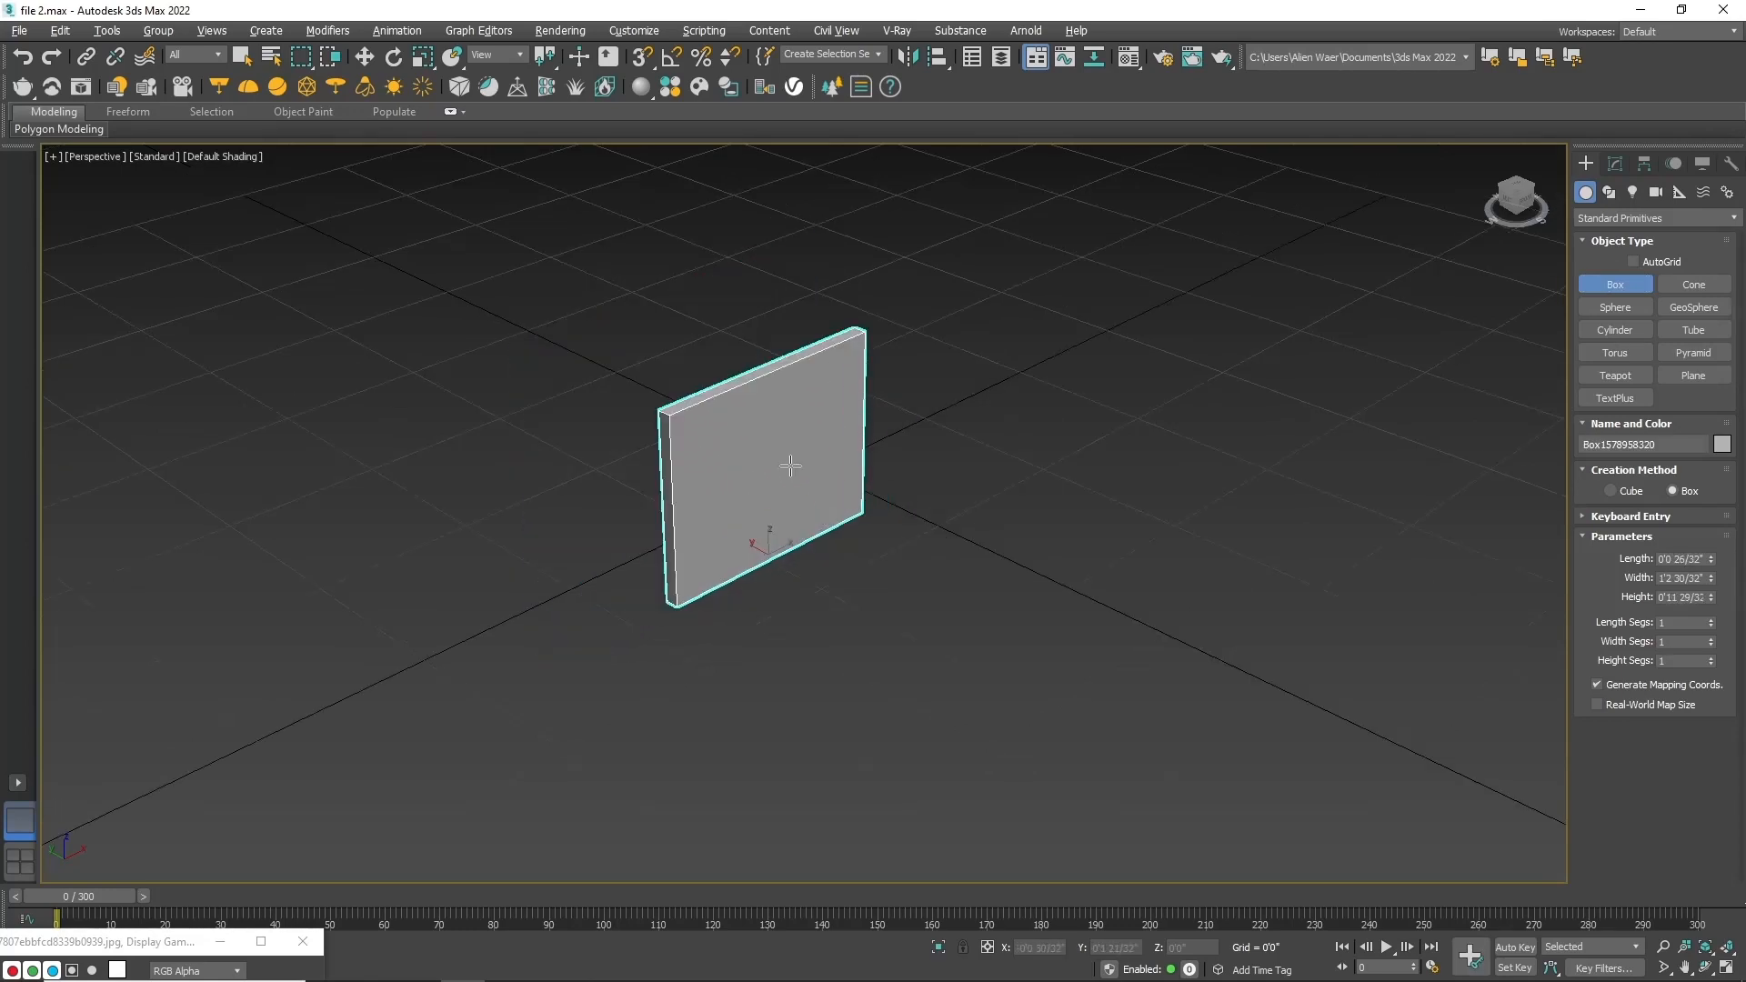
Step: Set the box's length to 0'0 9/32", its width to 1'0" and its height to 1'0"
{"action": "scroll", "coordinate": [787, 457], "scroll_direction": "up", "scroll_amount": 4}
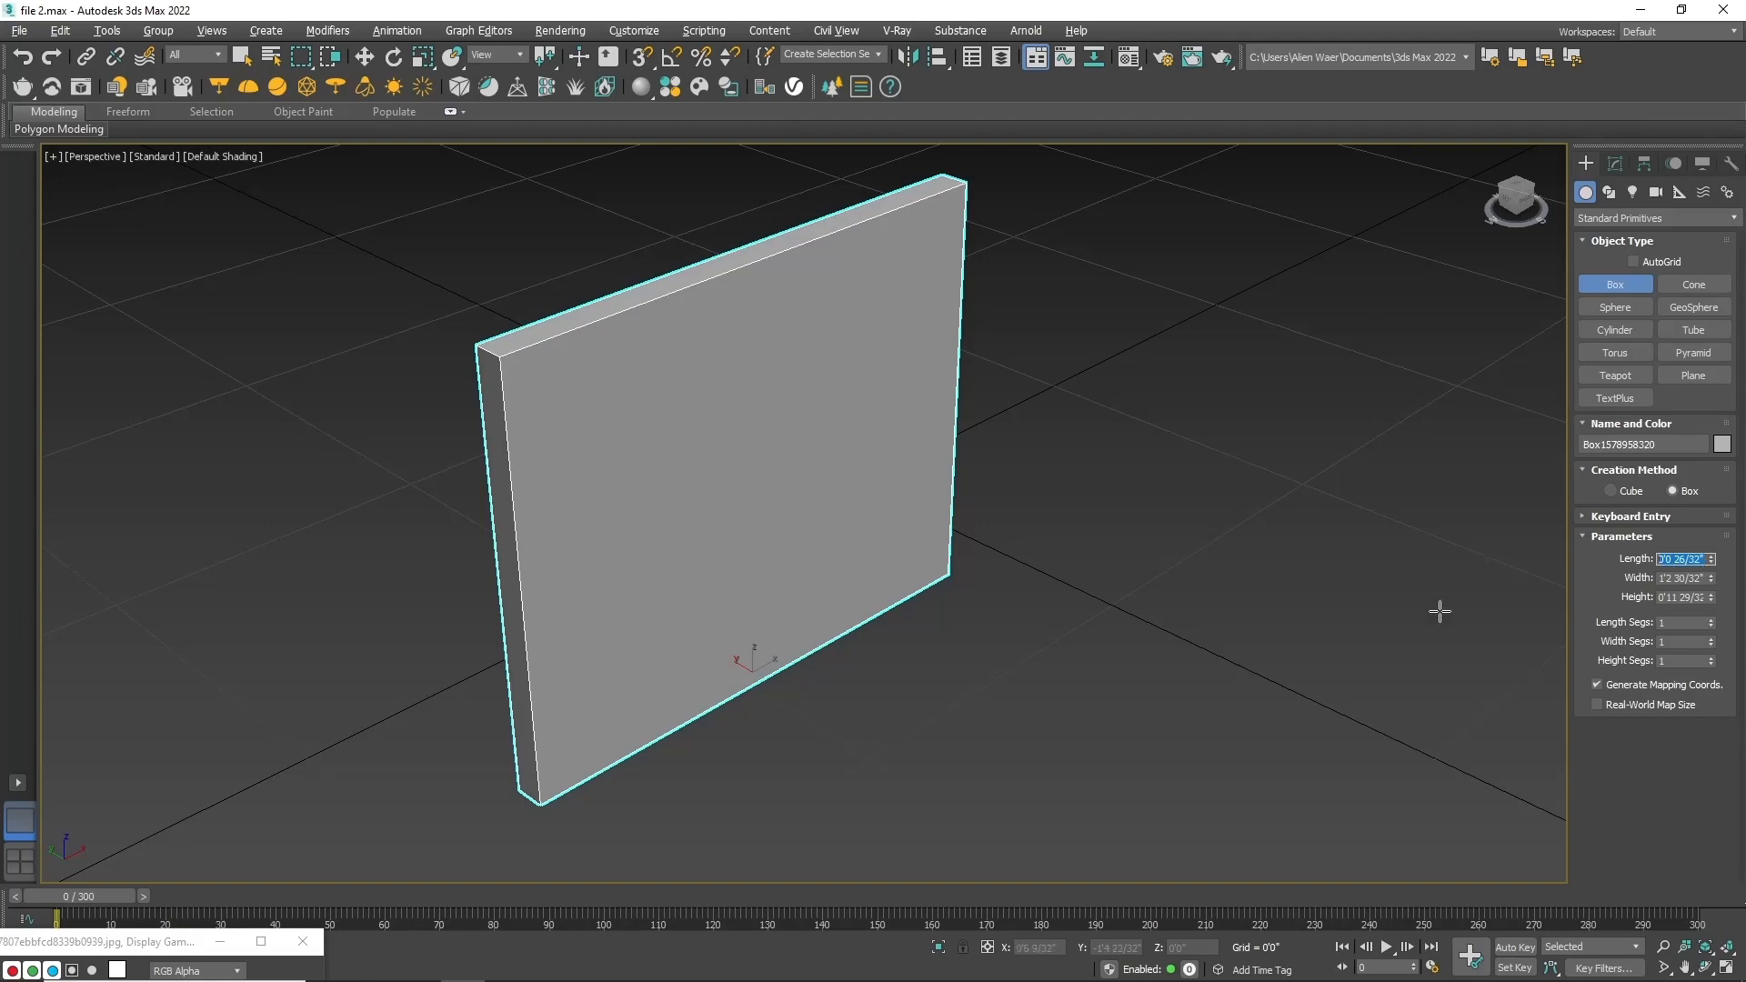
{"action": "key", "text": "Return"}
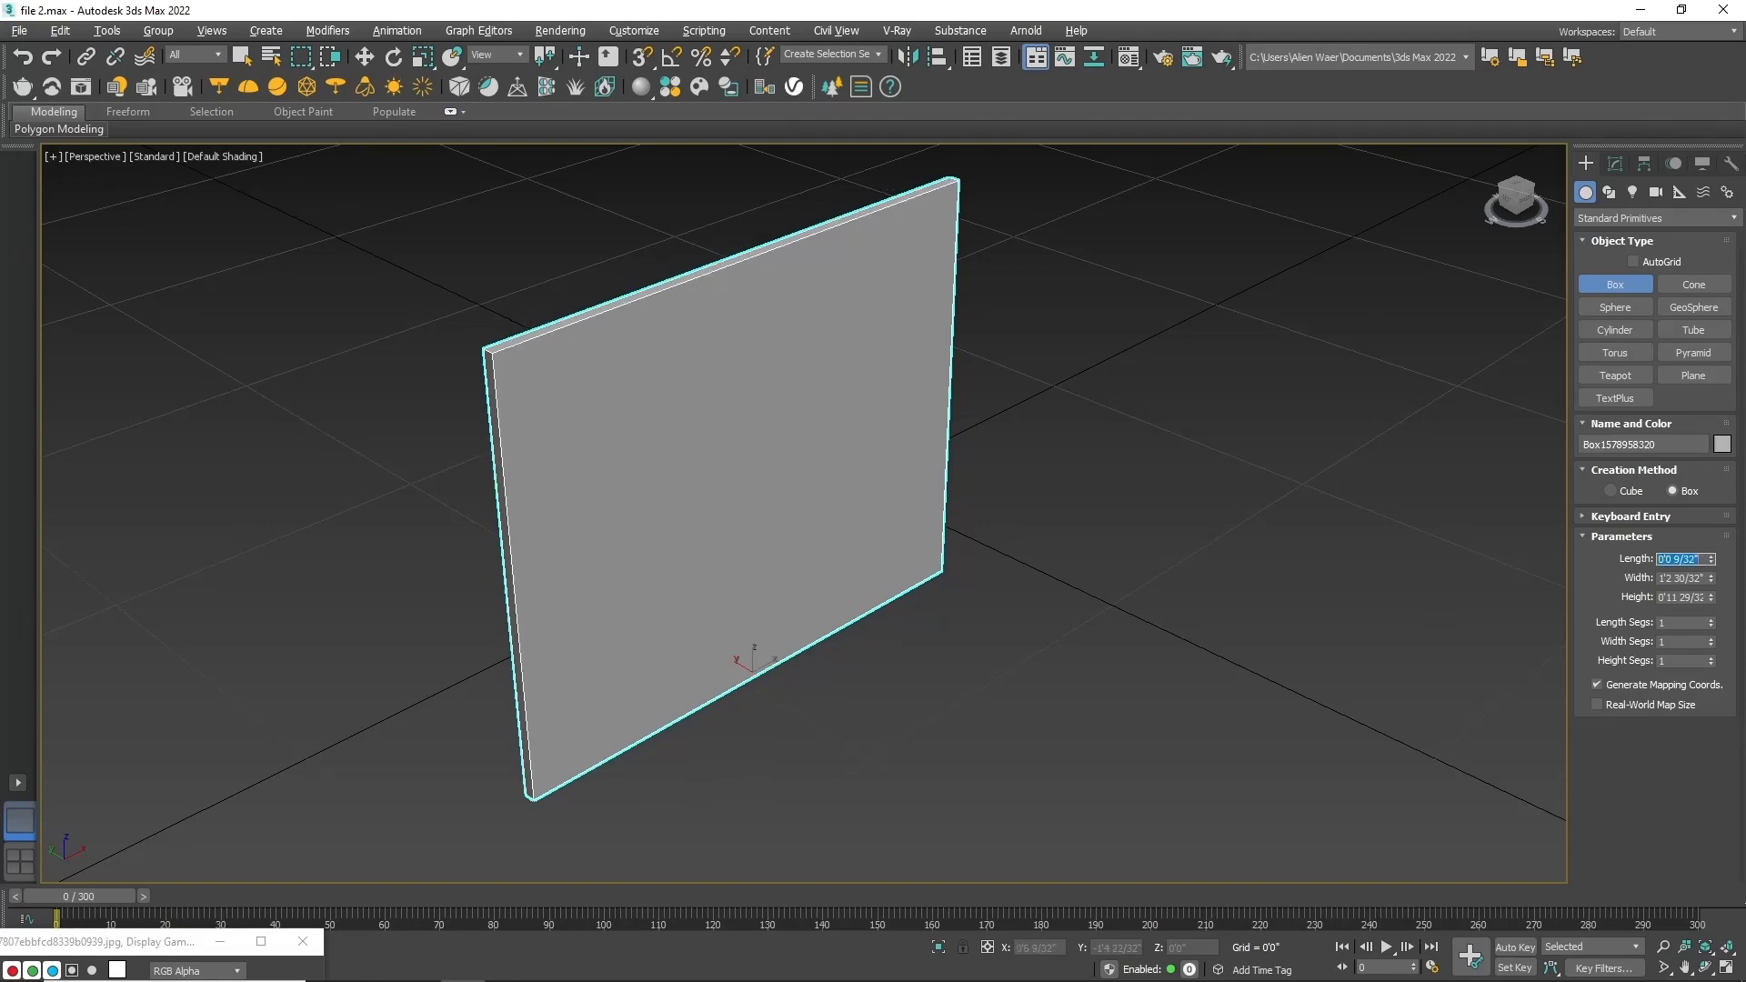
{"action": "key", "text": "Tab"}
{"action": "type", "text": "12"}
{"action": "key", "text": "Return"}
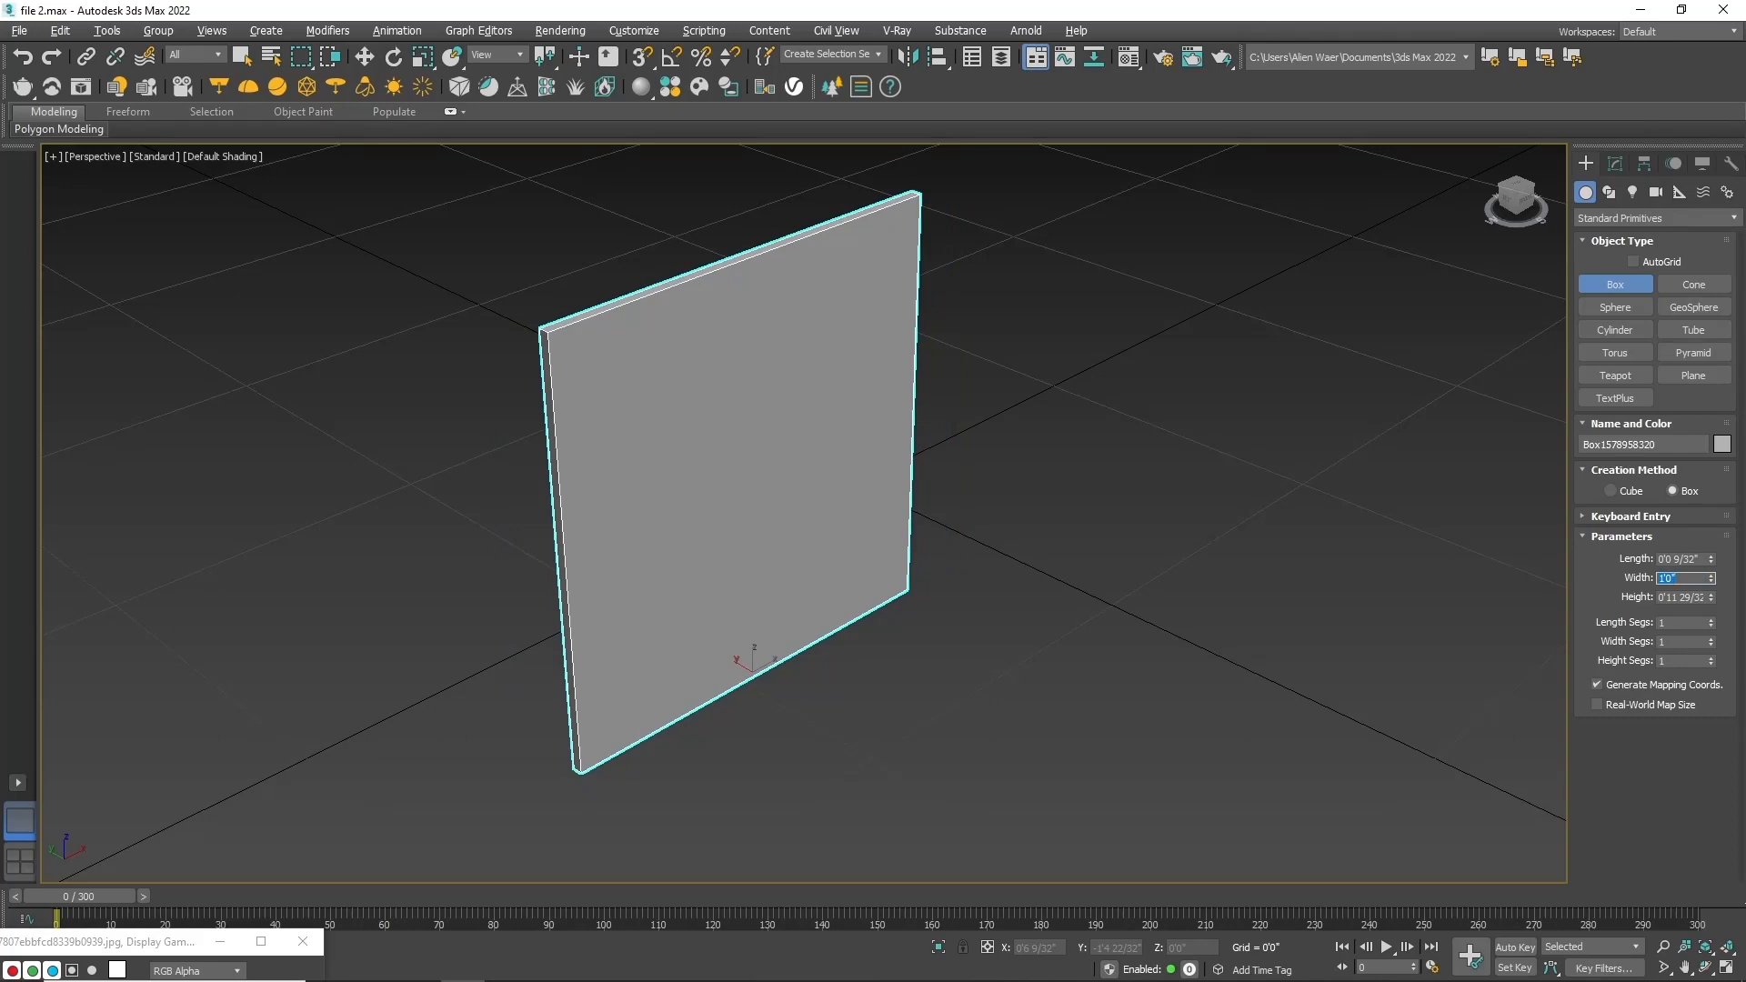
{"action": "type", "text": "12"}
{"action": "key", "text": "Return"}
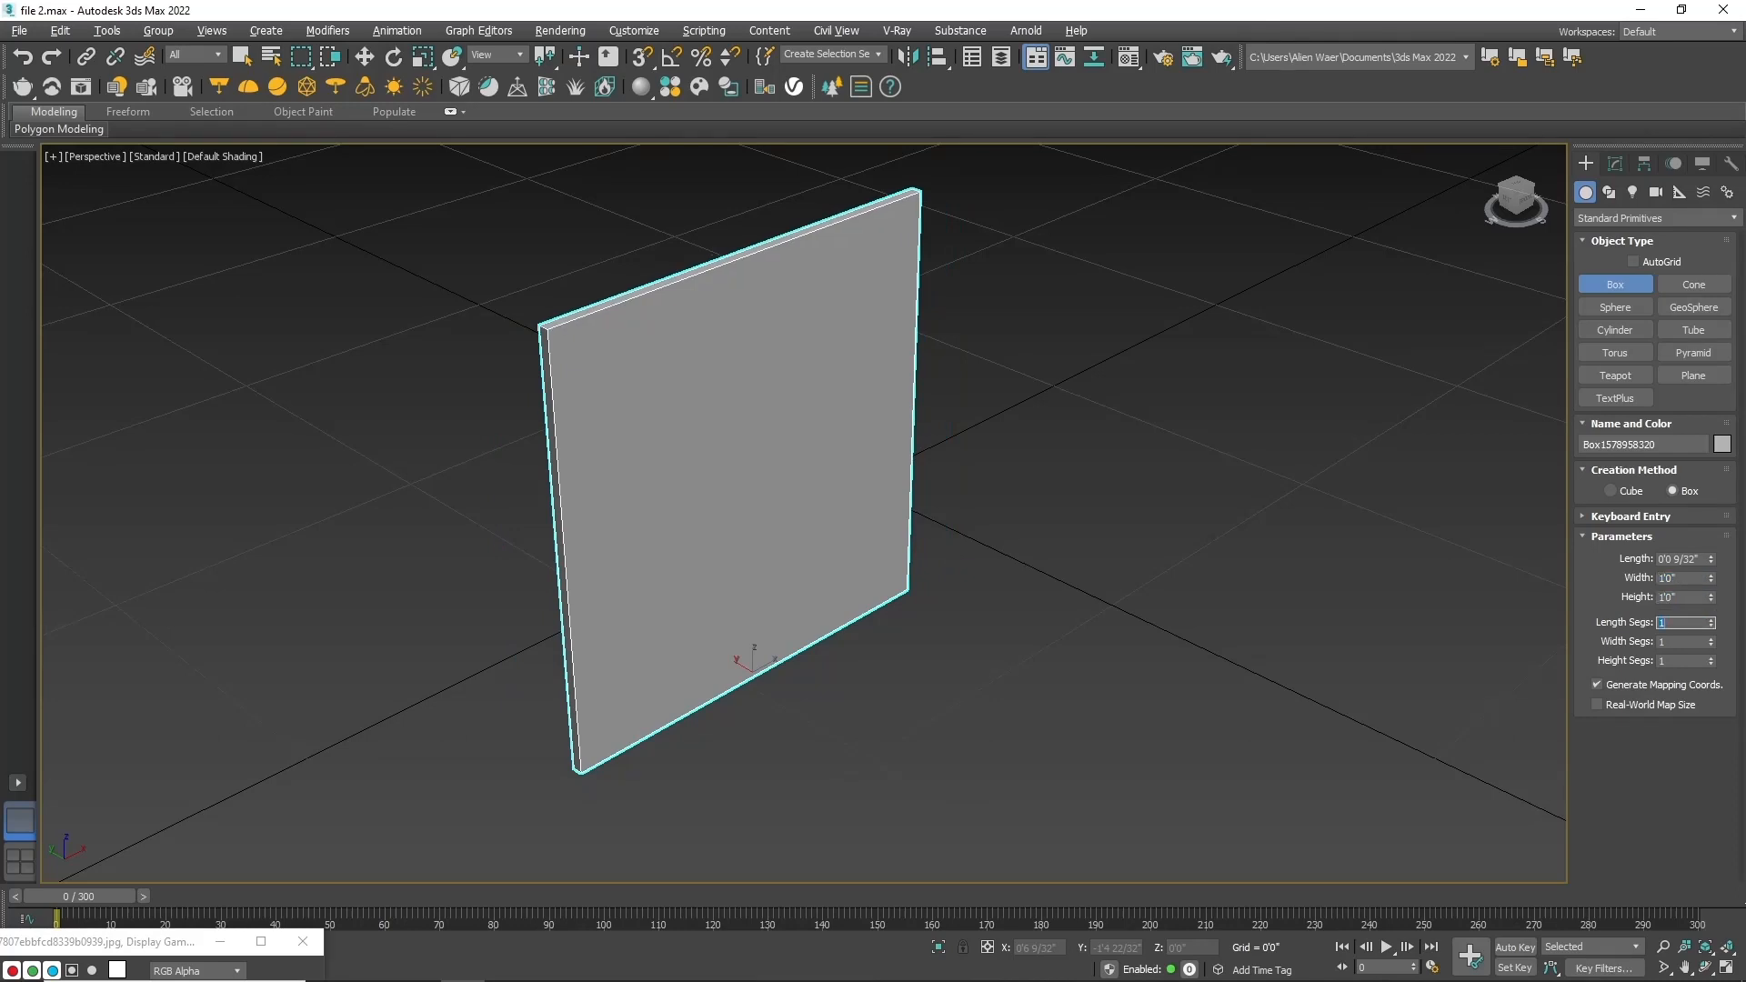
Step: Divide the box into 4 length, 70 width and 70 height segments and finish creating it
{"action": "type", "text": "4"}
{"action": "key", "text": "Tab"}
{"action": "type", "text": "70"}
{"action": "key", "text": "Tab"}
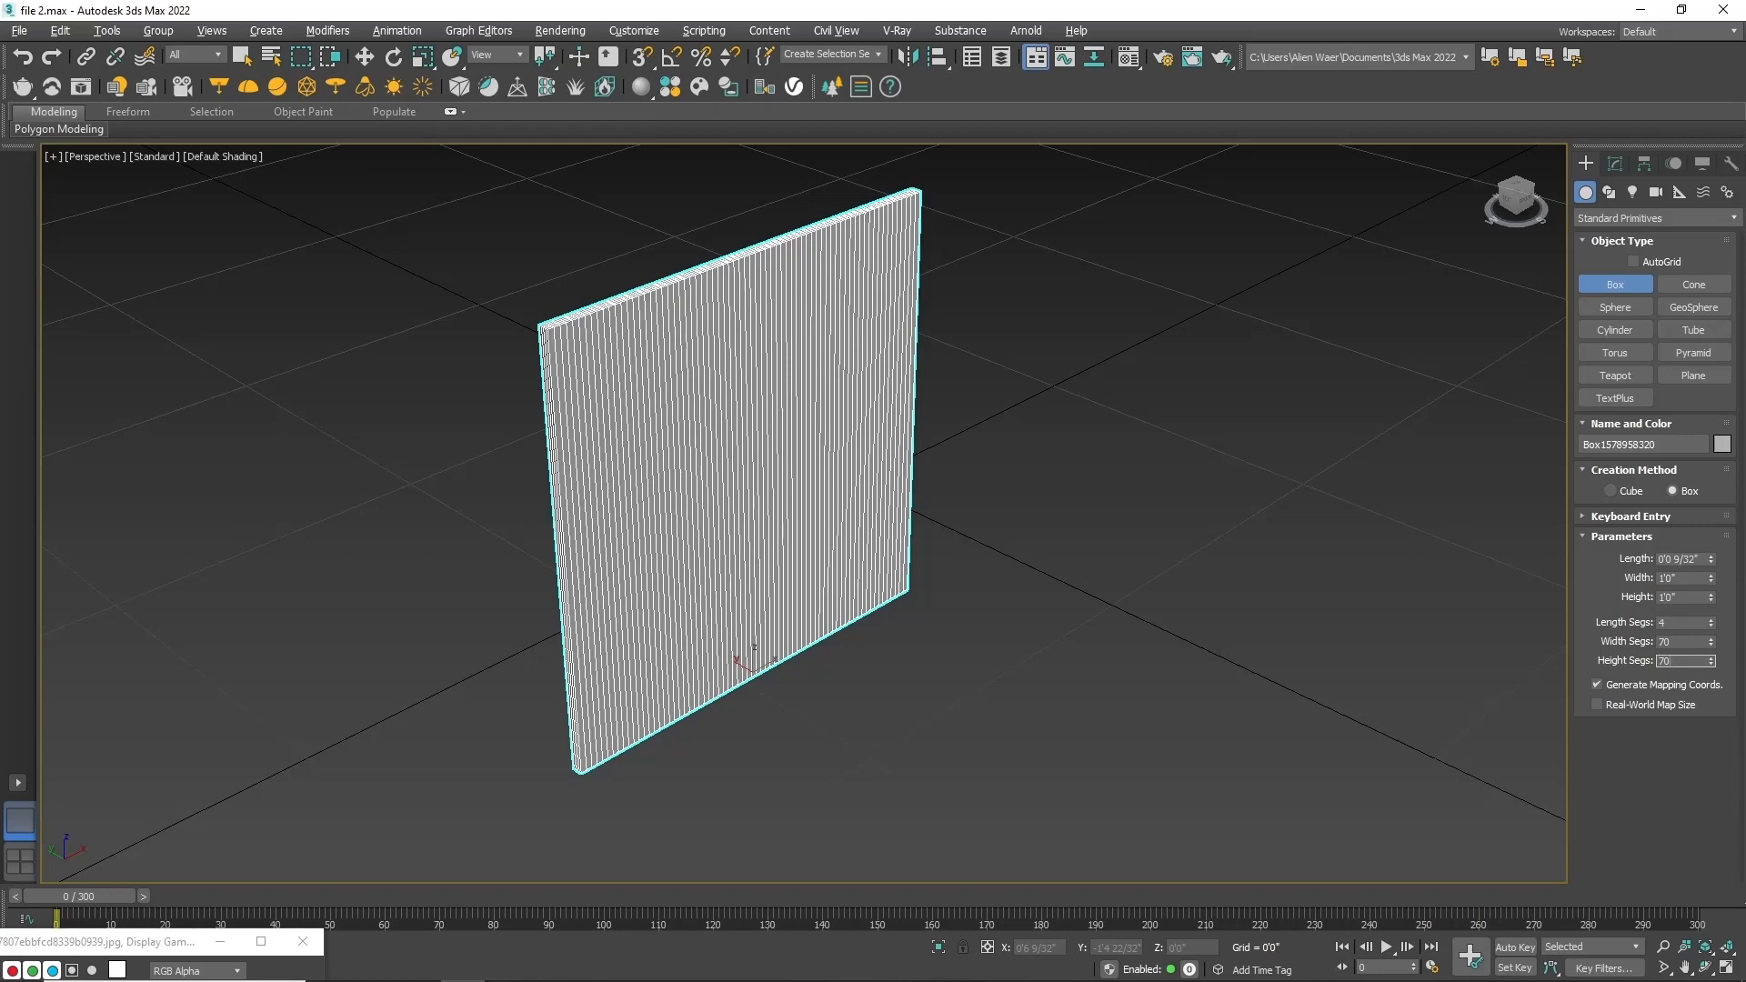
{"action": "type", "text": "70"}
{"action": "key", "text": "Return"}
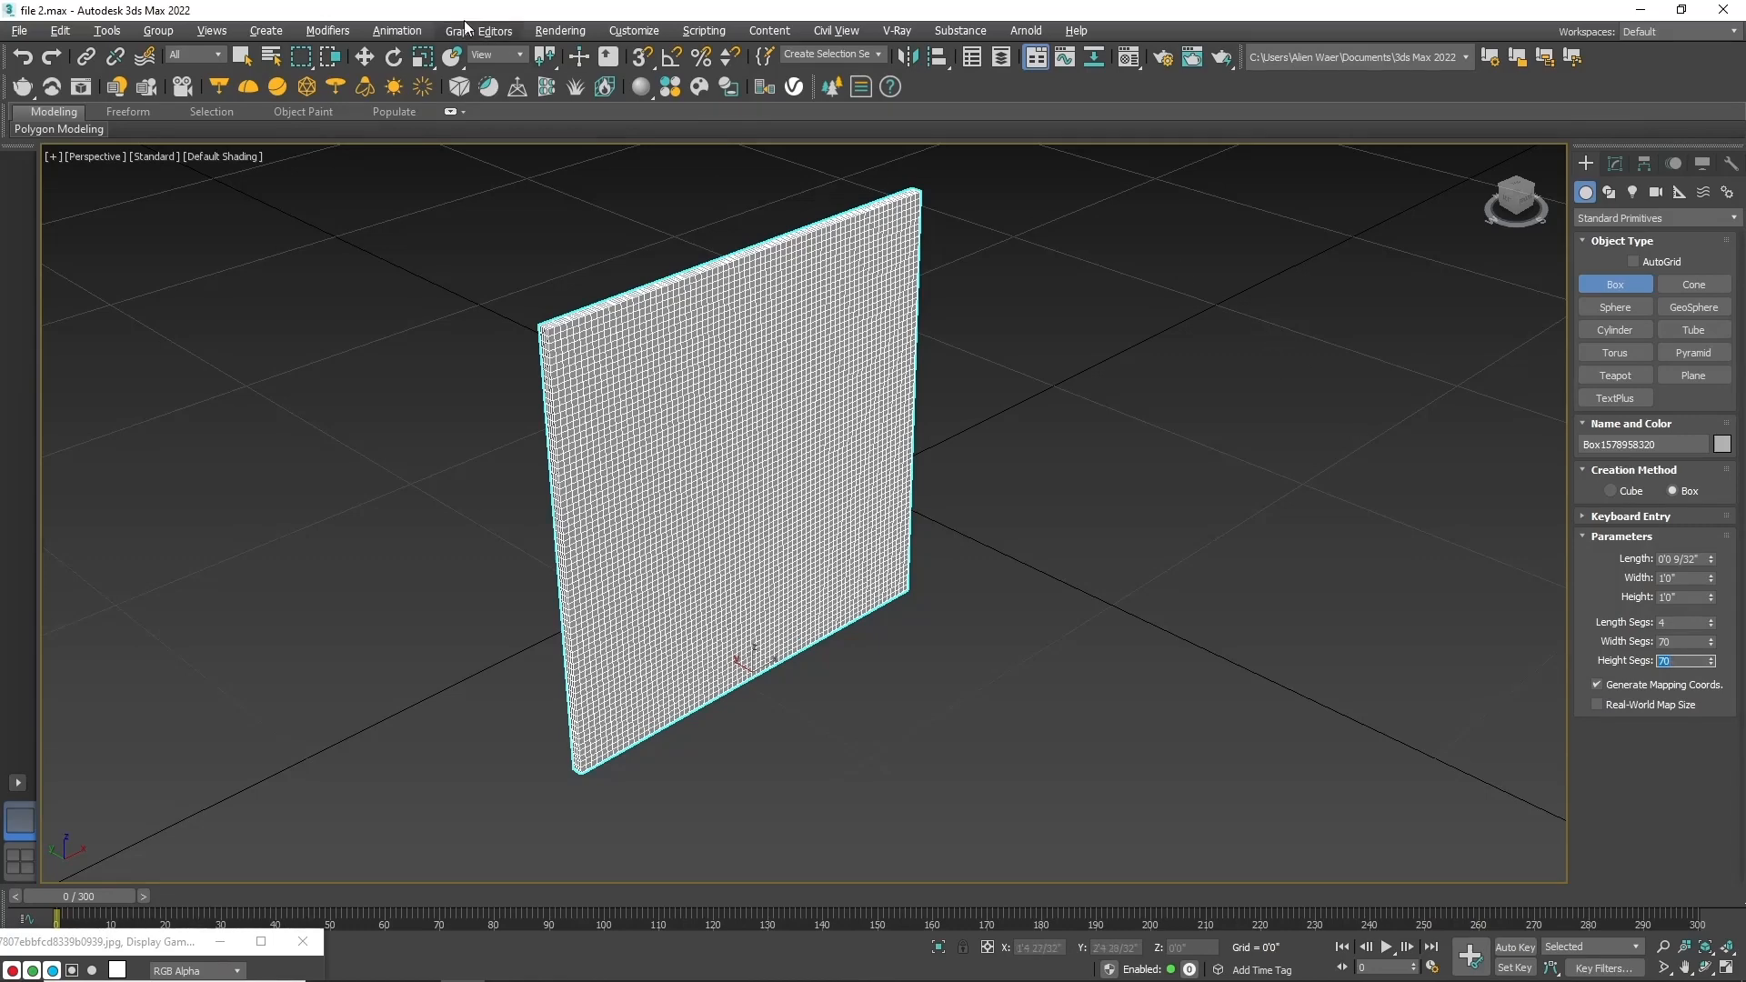
{"action": "left_click", "coordinate": [363, 56]}
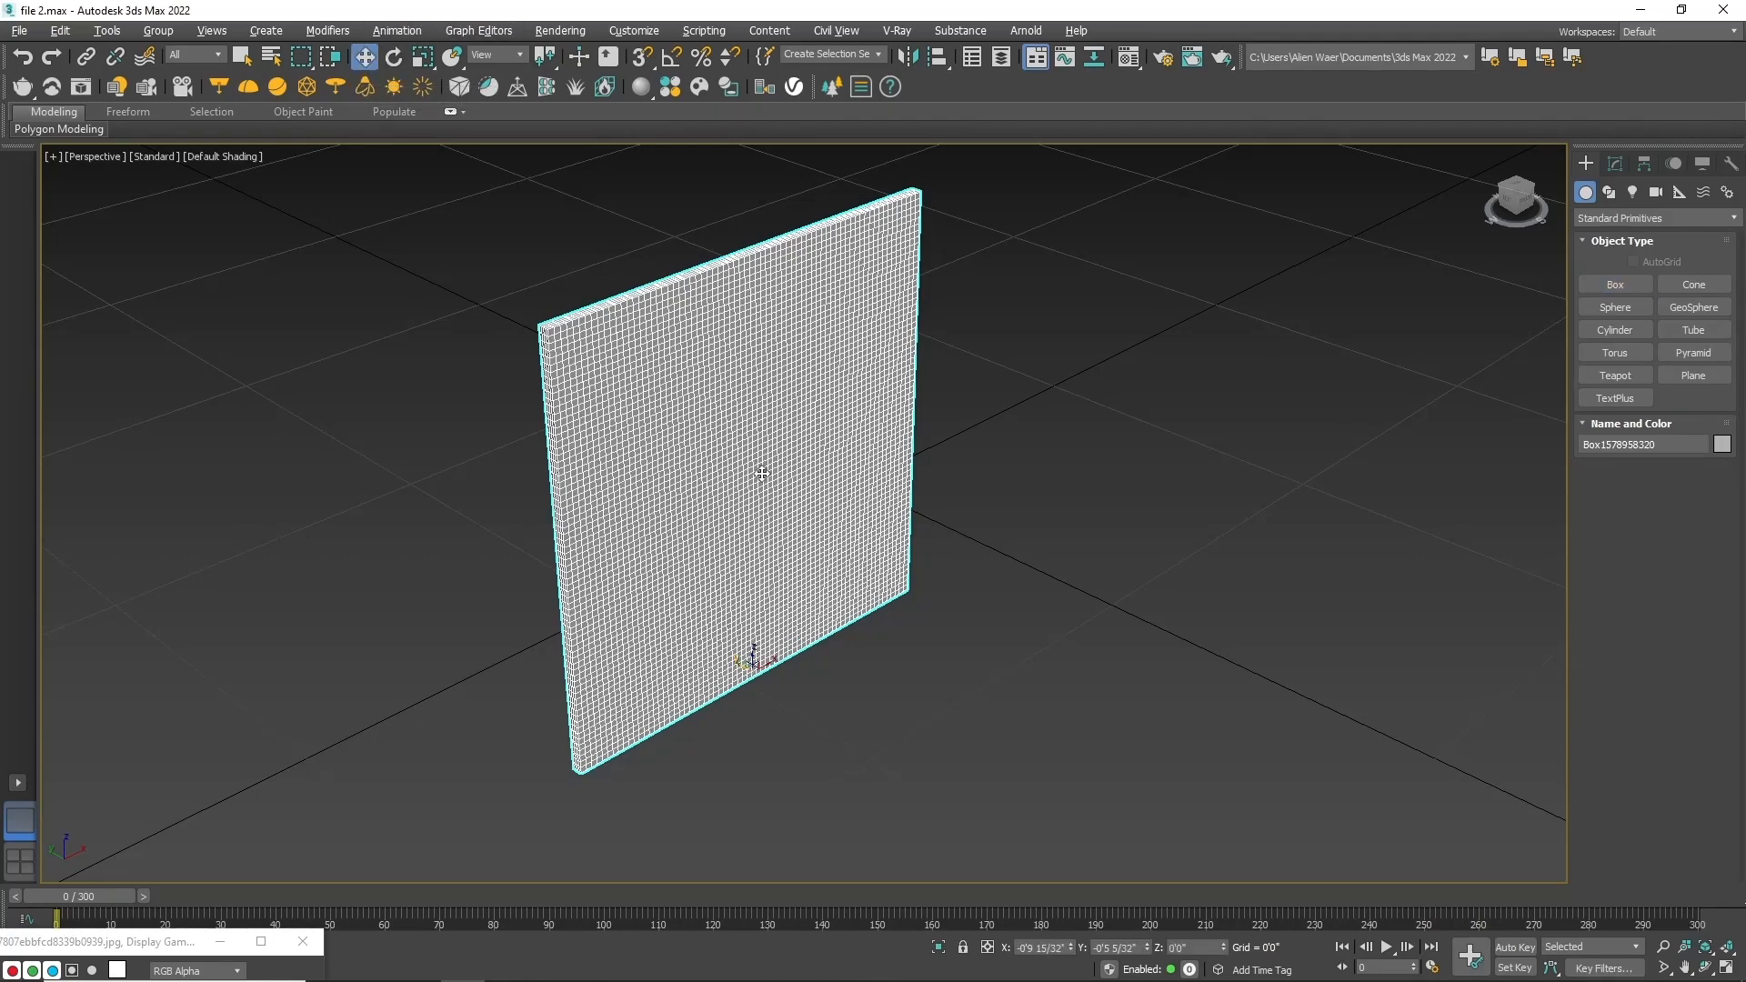
Step: In the Front view, draw a circle spline centred on the panel's upper-right corner, with its lower-left arc crossing the panel
{"action": "key", "text": "f"}
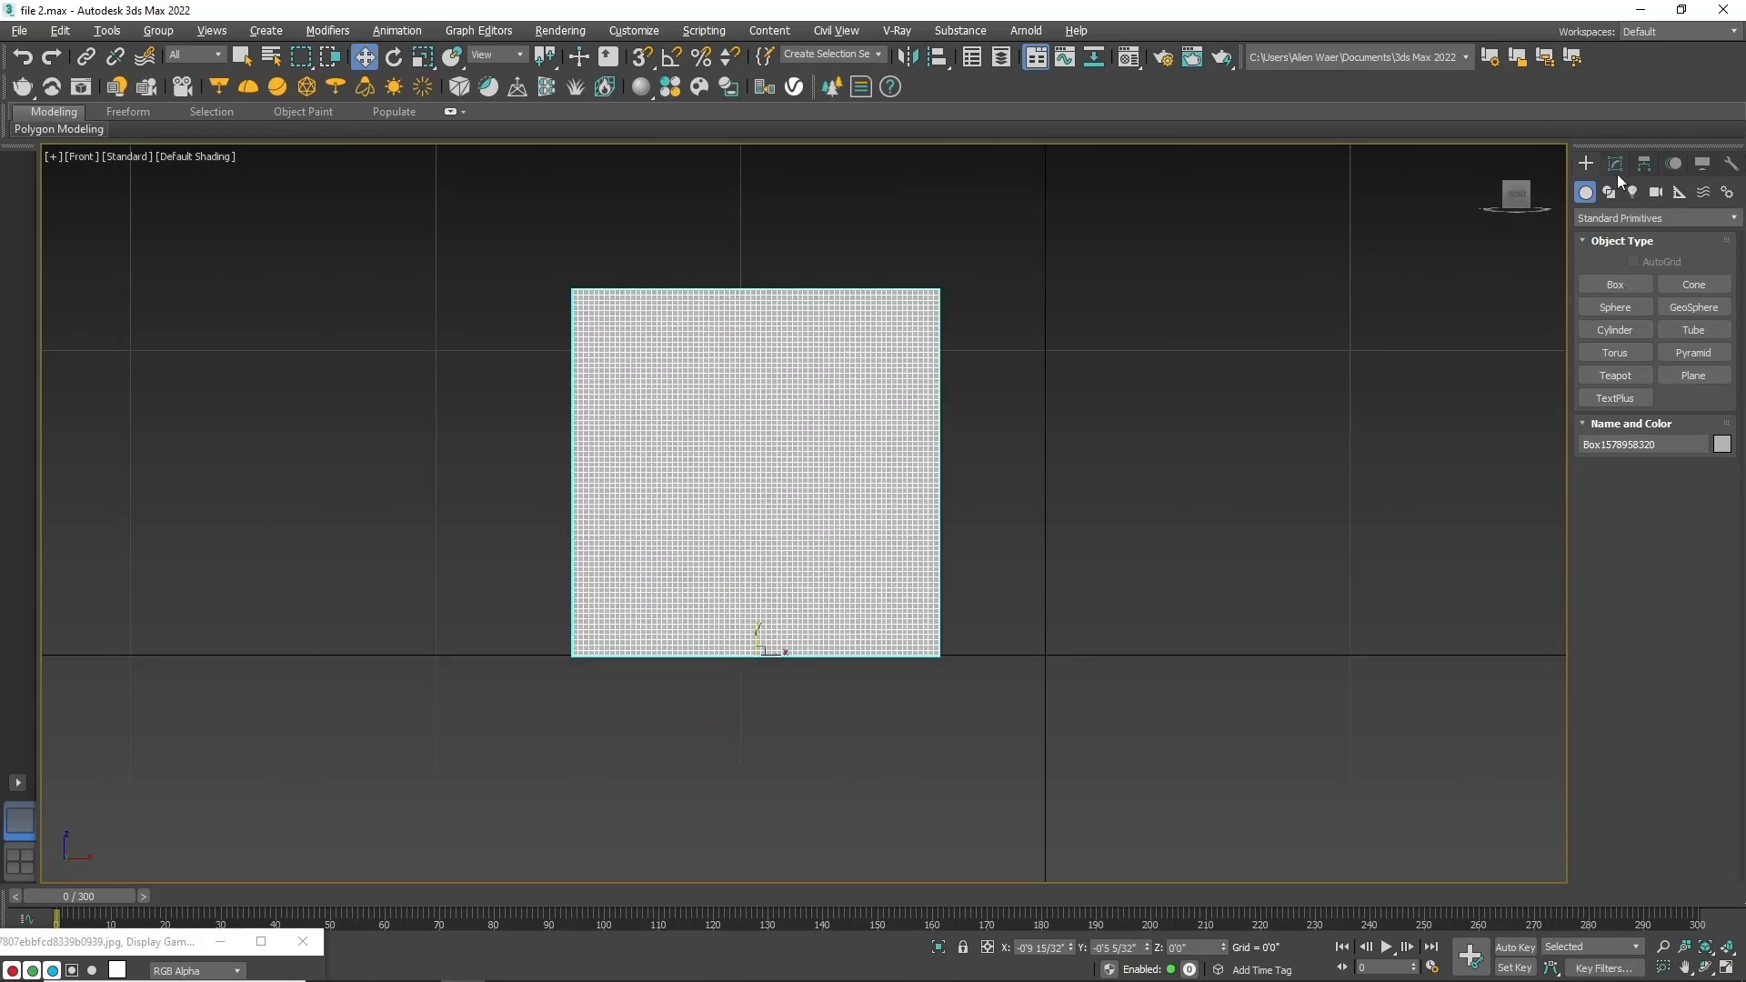
{"action": "left_click", "coordinate": [1610, 192]}
{"action": "left_click", "coordinate": [1616, 328]}
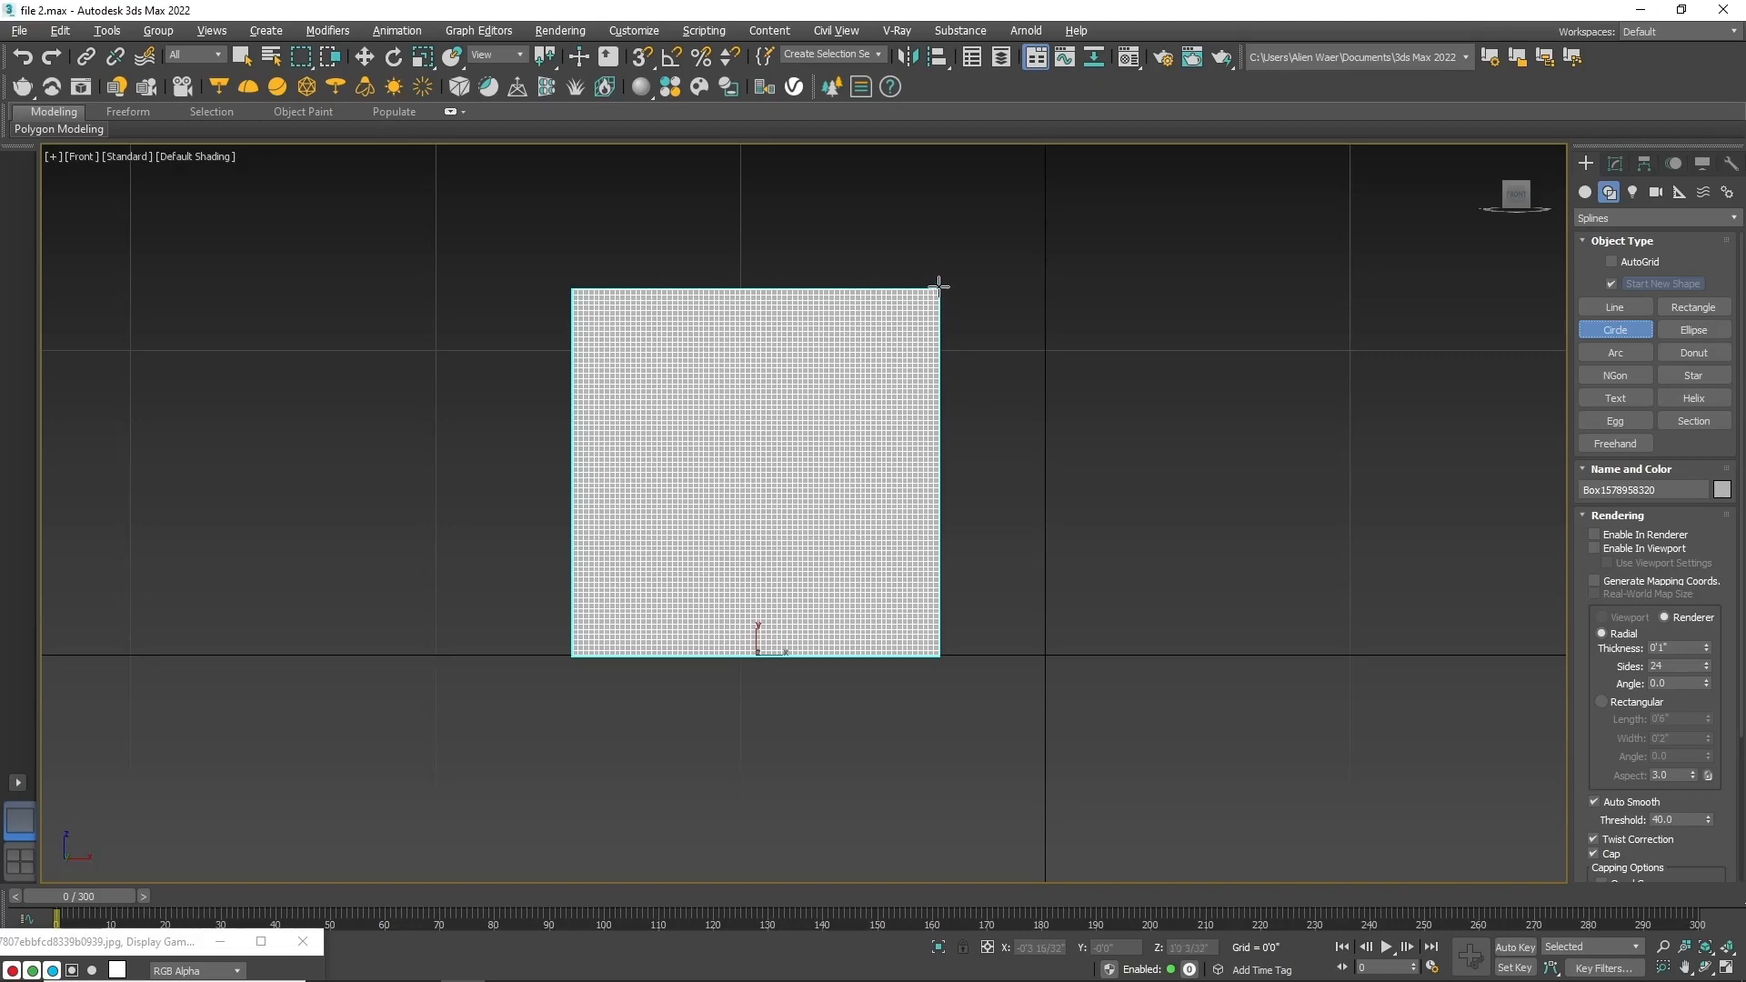
{"action": "left_click_drag", "start_coordinate": [939, 285], "coordinate": [1116, 543]}
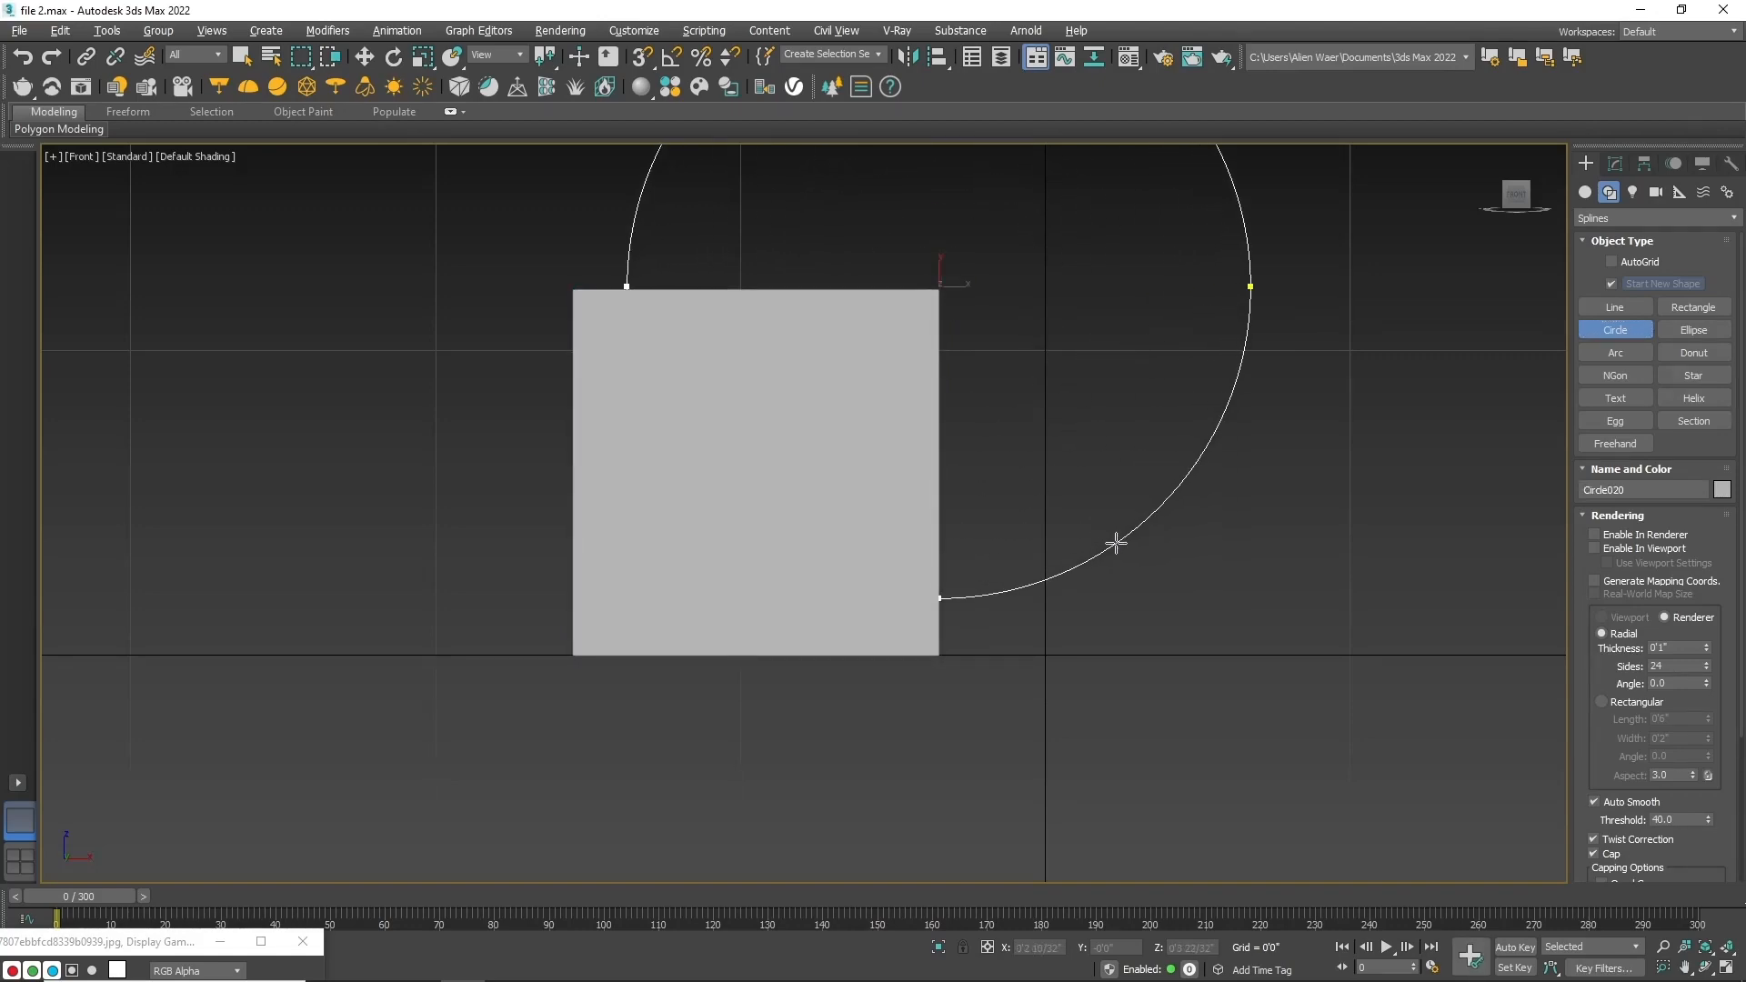
{"action": "key", "text": "p"}
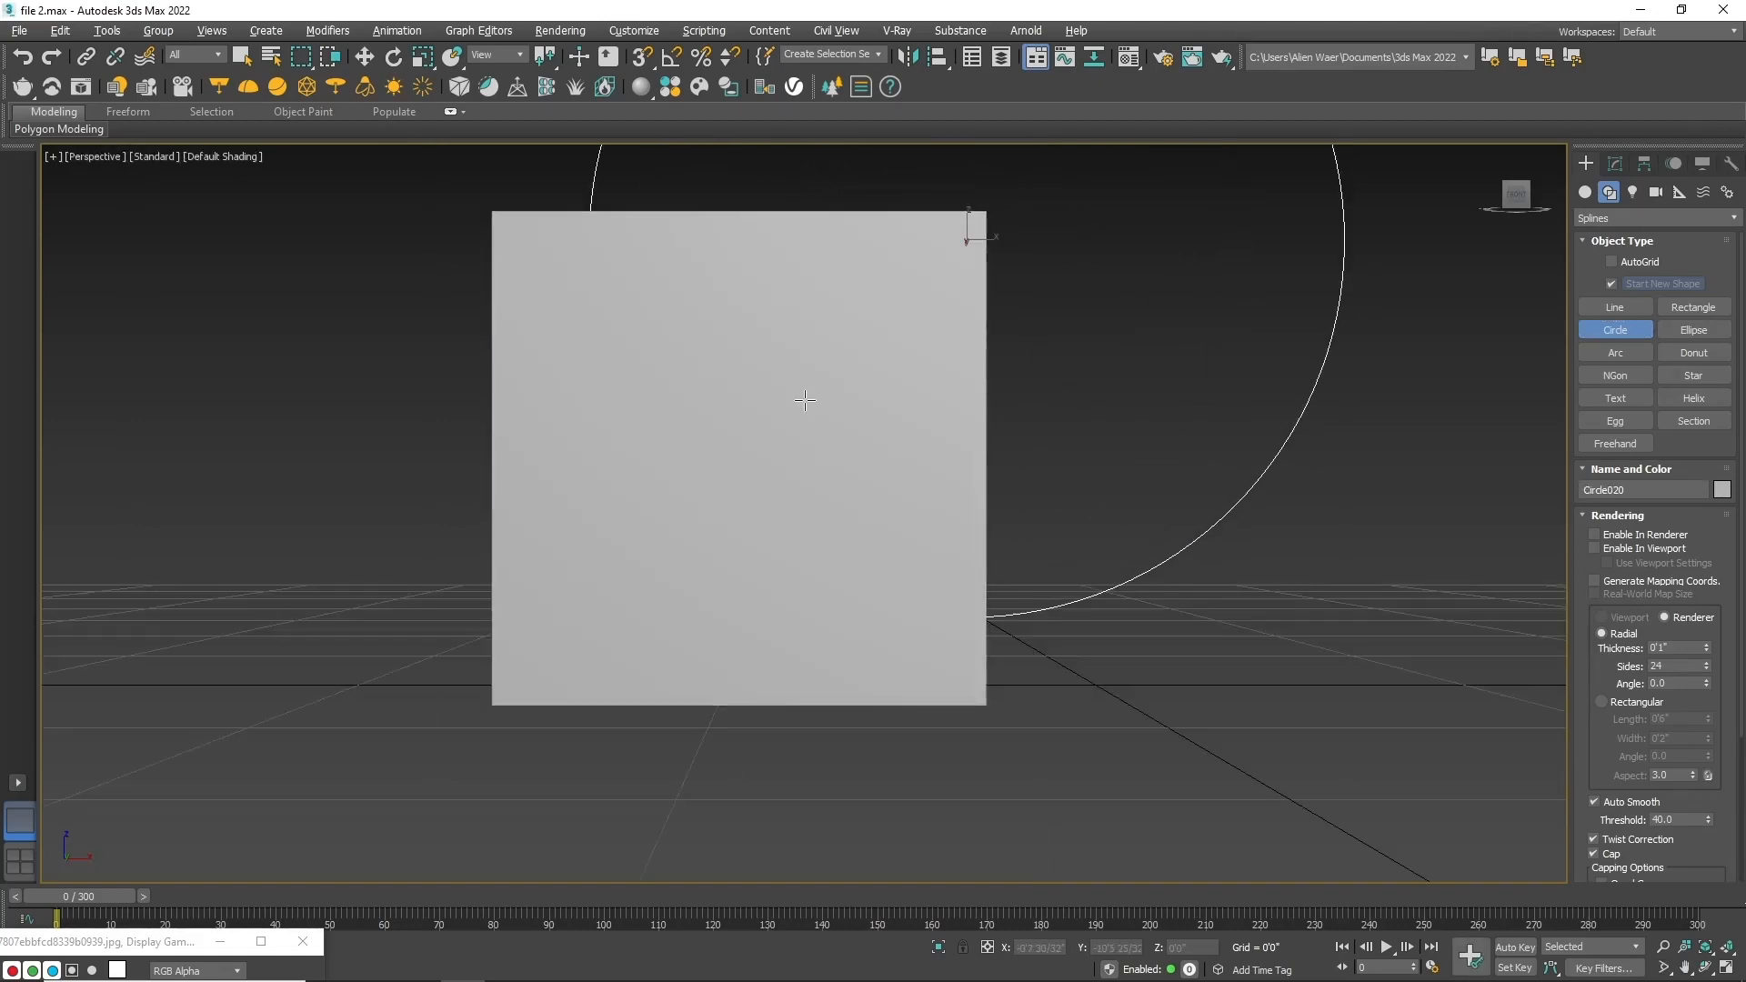
{"action": "left_click", "coordinate": [371, 65]}
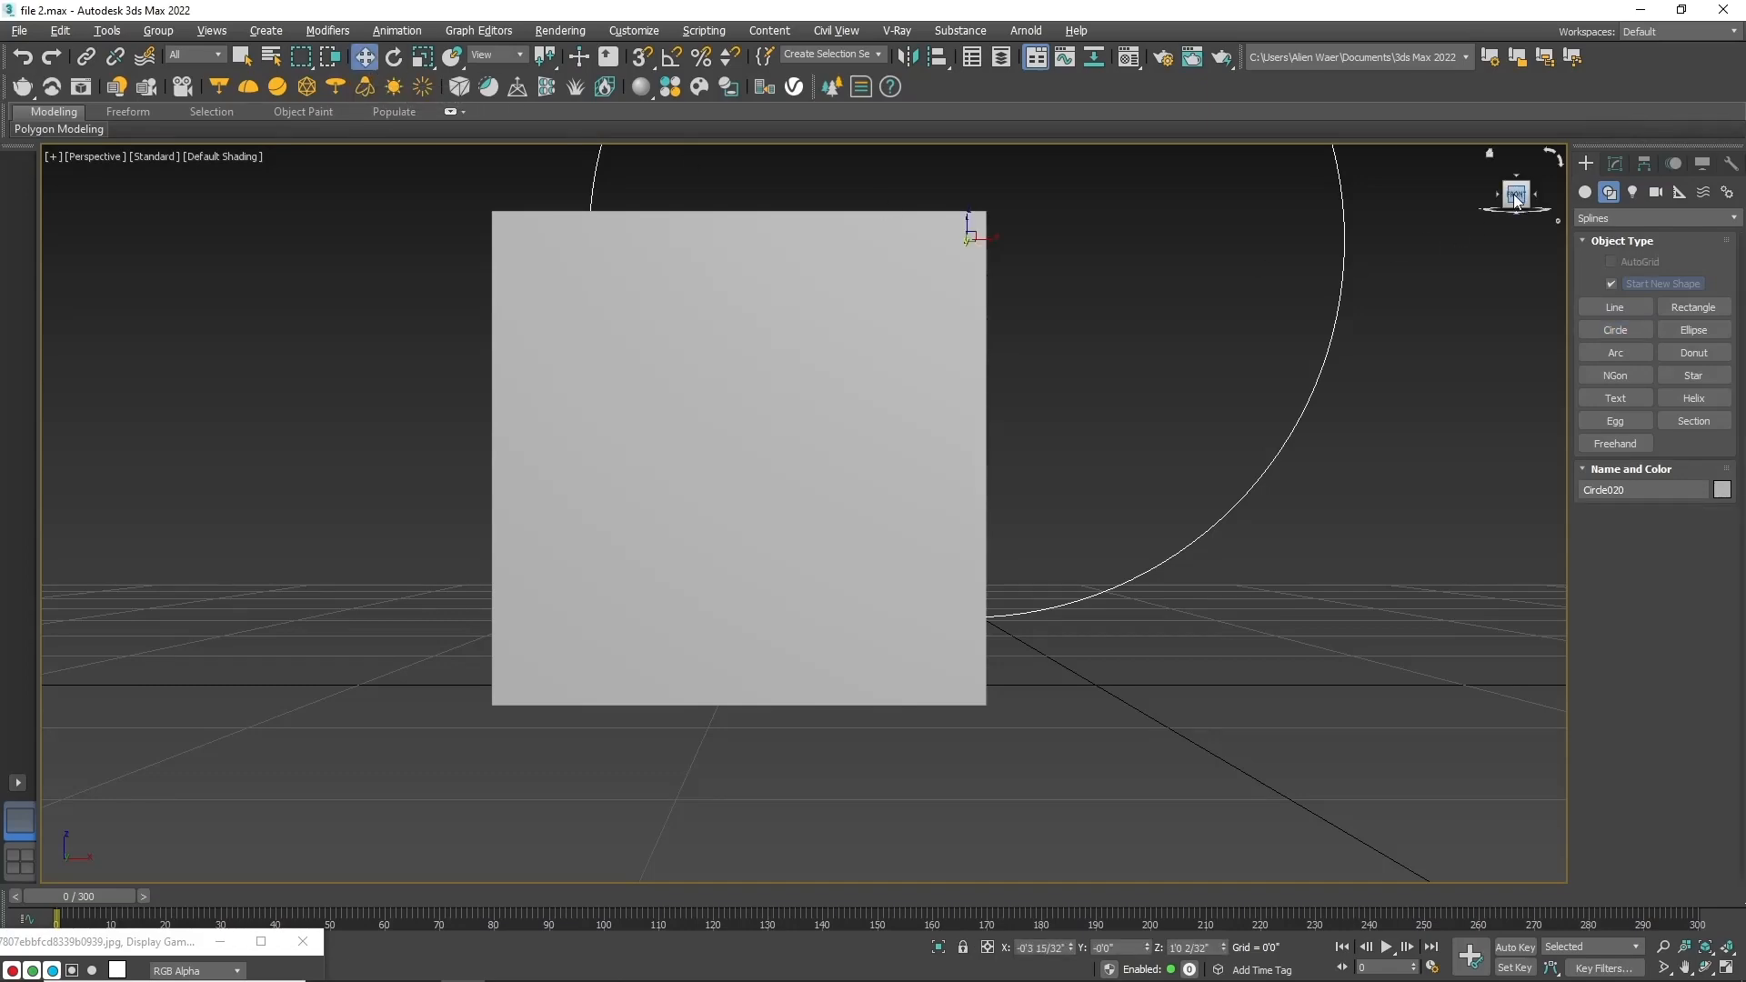
Step: Move the circle forward along the Y axis so it sits in front of the panel's face
{"action": "left_click_drag", "start_coordinate": [1517, 200], "coordinate": [1553, 223]}
{"action": "middle_click_drag", "start_coordinate": [803, 513], "coordinate": [806, 500], "text": "alt"}
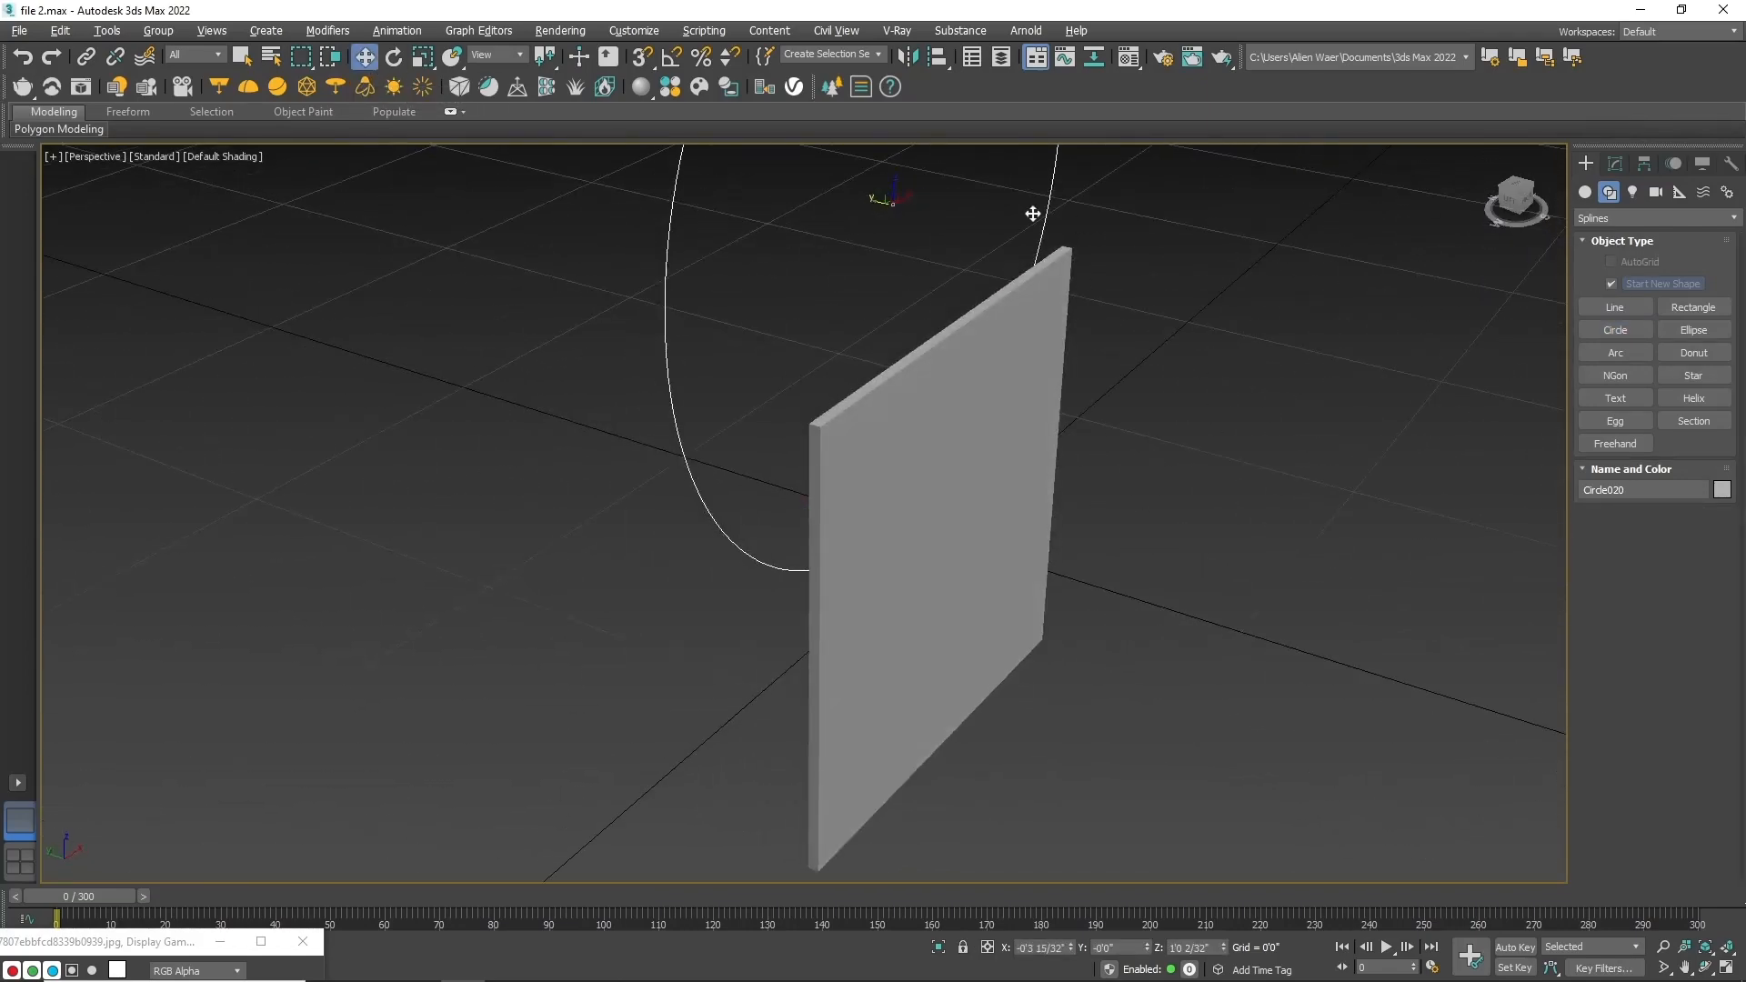
{"action": "left_click_drag", "start_coordinate": [877, 194], "coordinate": [1084, 304]}
{"action": "mouse_move", "coordinate": [1525, 204]}
{"action": "left_mouse_down"}
{"action": "mouse_move", "coordinate": [1512, 167]}
{"action": "mouse_move", "coordinate": [1501, 181]}
{"action": "left_mouse_up"}
Step: Imprint the circle onto the panel as an instance with the ShapeMerge compound object, using the Merge operation
{"action": "left_click", "coordinate": [1018, 359]}
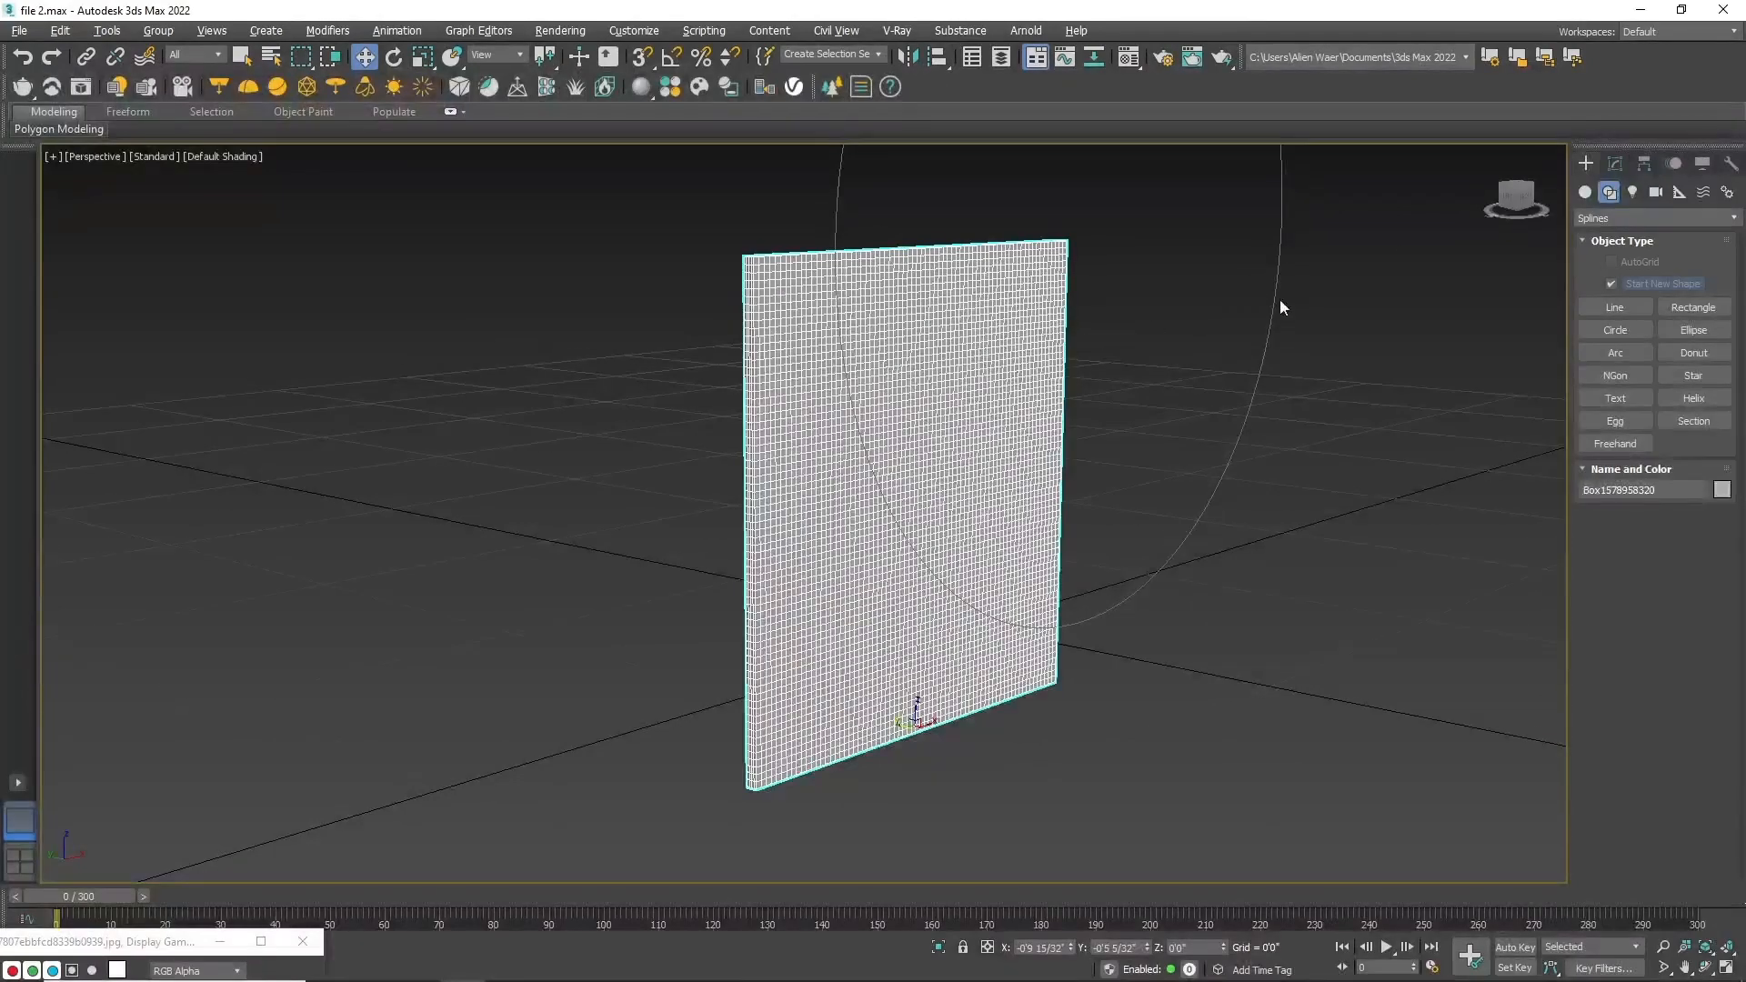
{"action": "left_click", "coordinate": [1585, 192]}
{"action": "left_click", "coordinate": [1605, 219]}
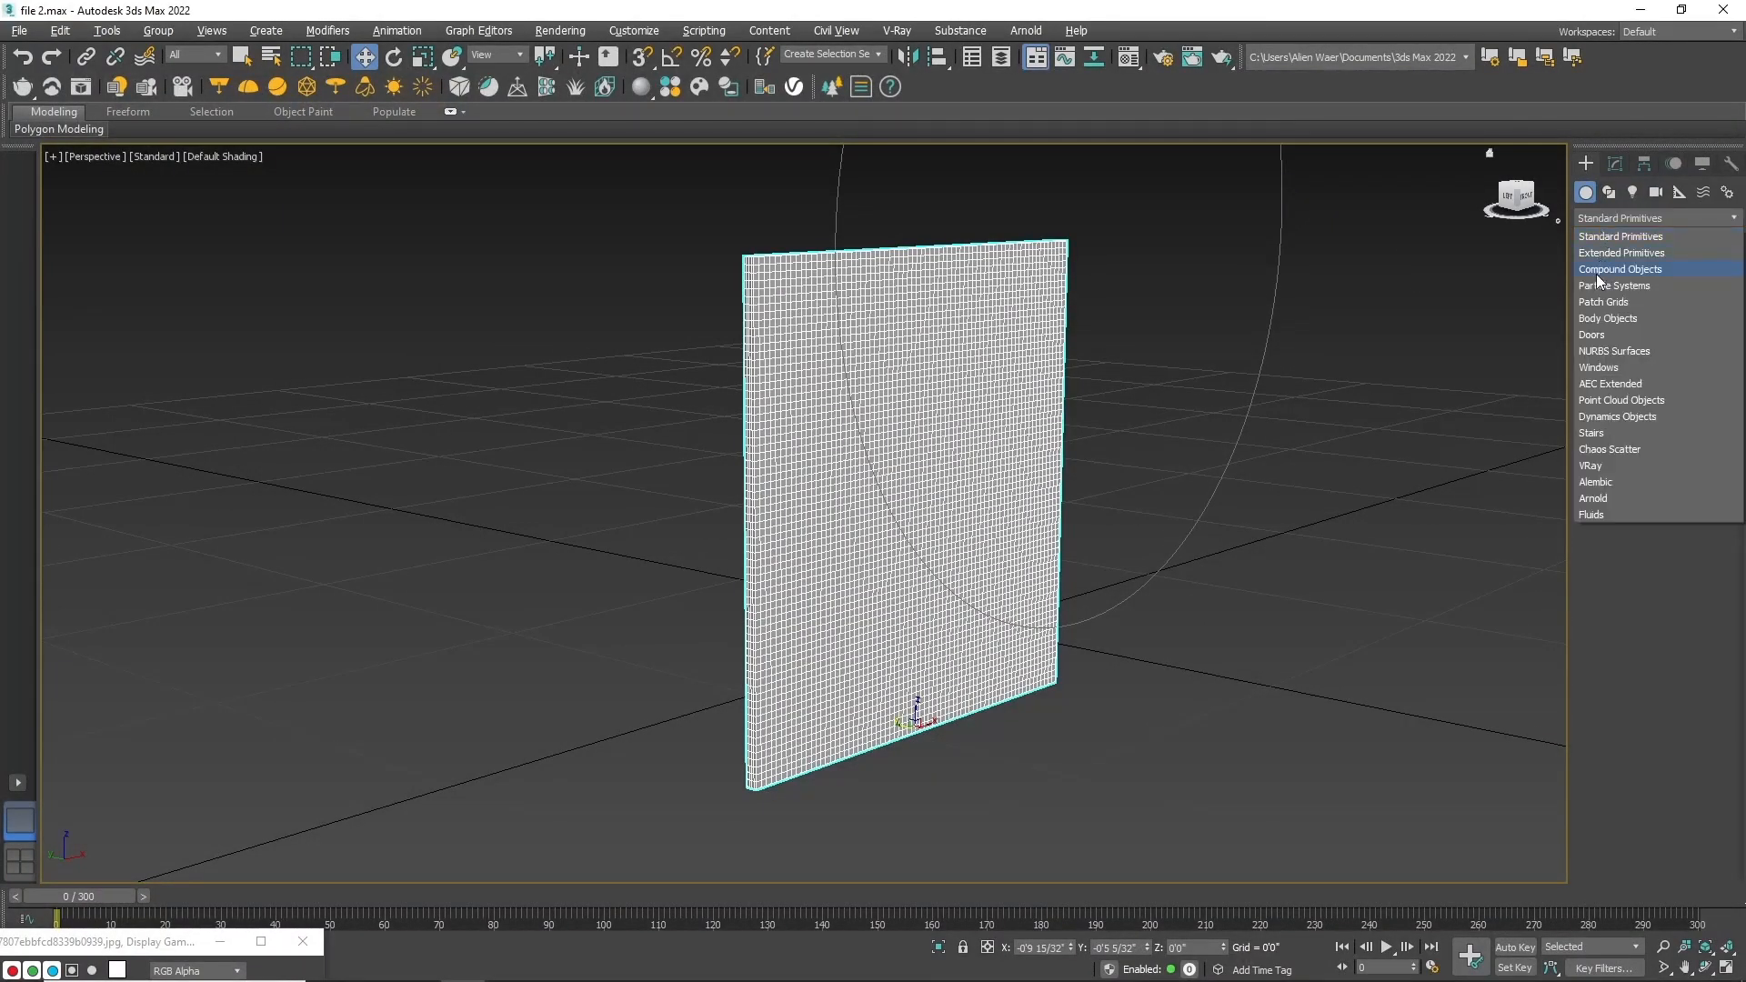
{"action": "left_click", "coordinate": [1600, 270]}
{"action": "left_click", "coordinate": [1693, 330]}
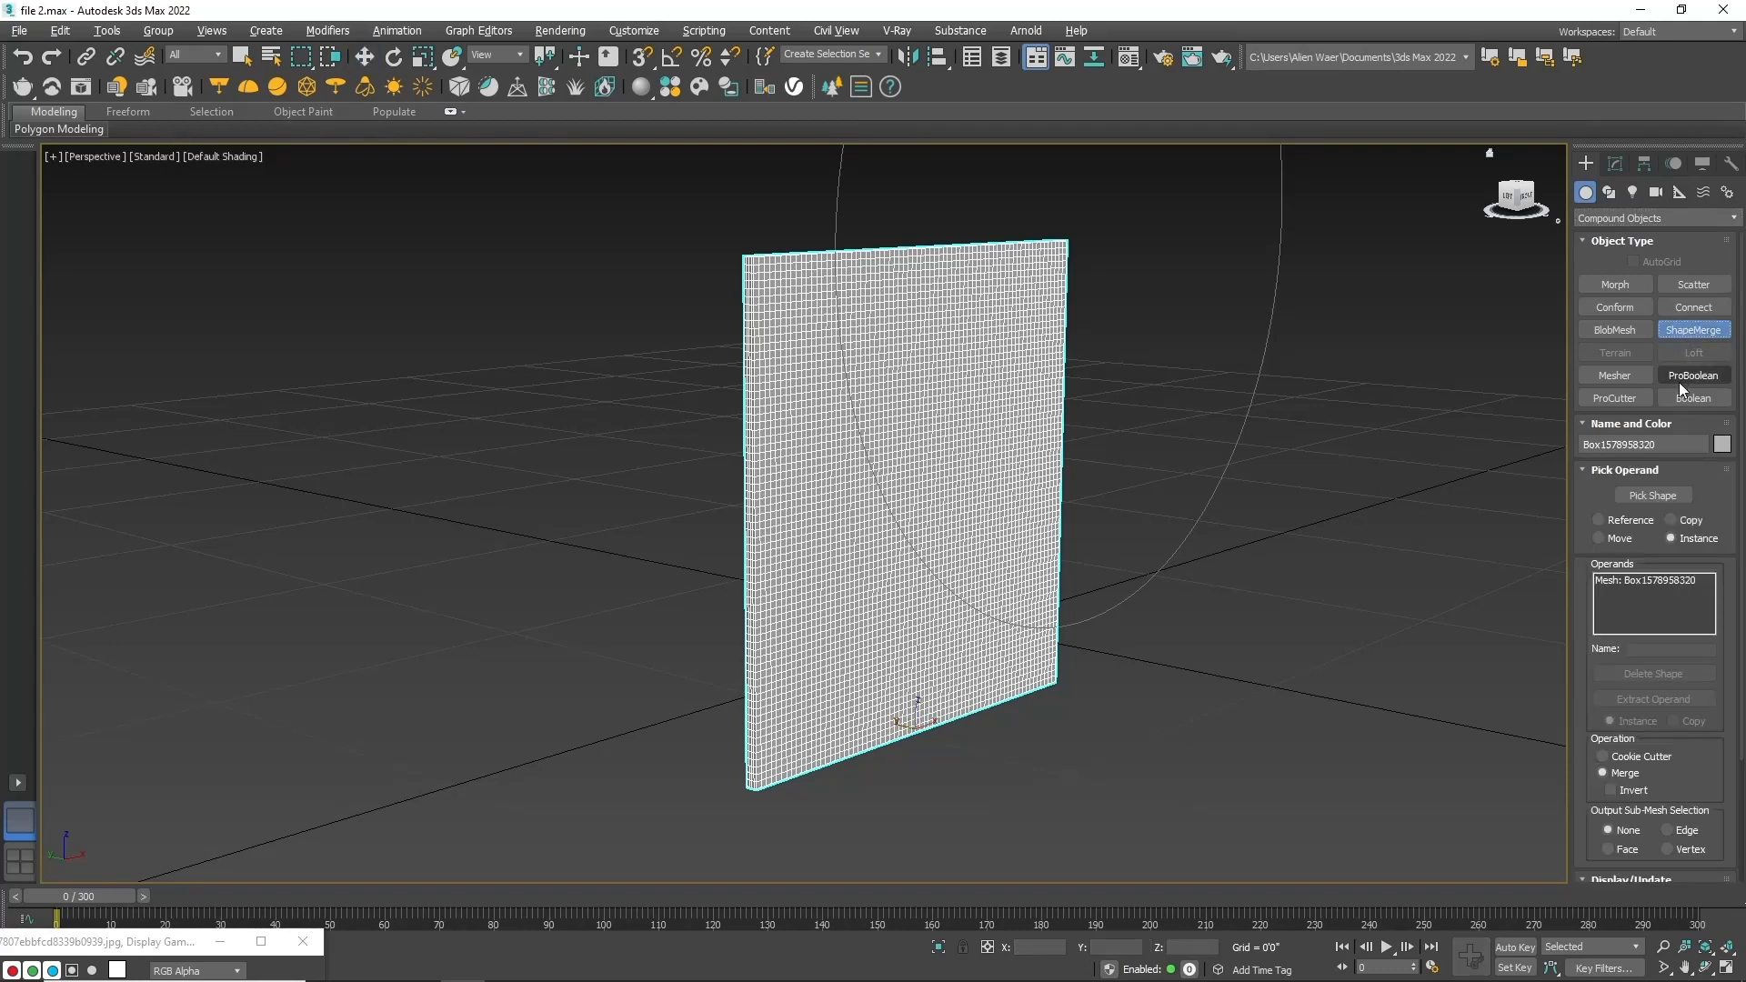
{"action": "left_click", "coordinate": [1653, 496]}
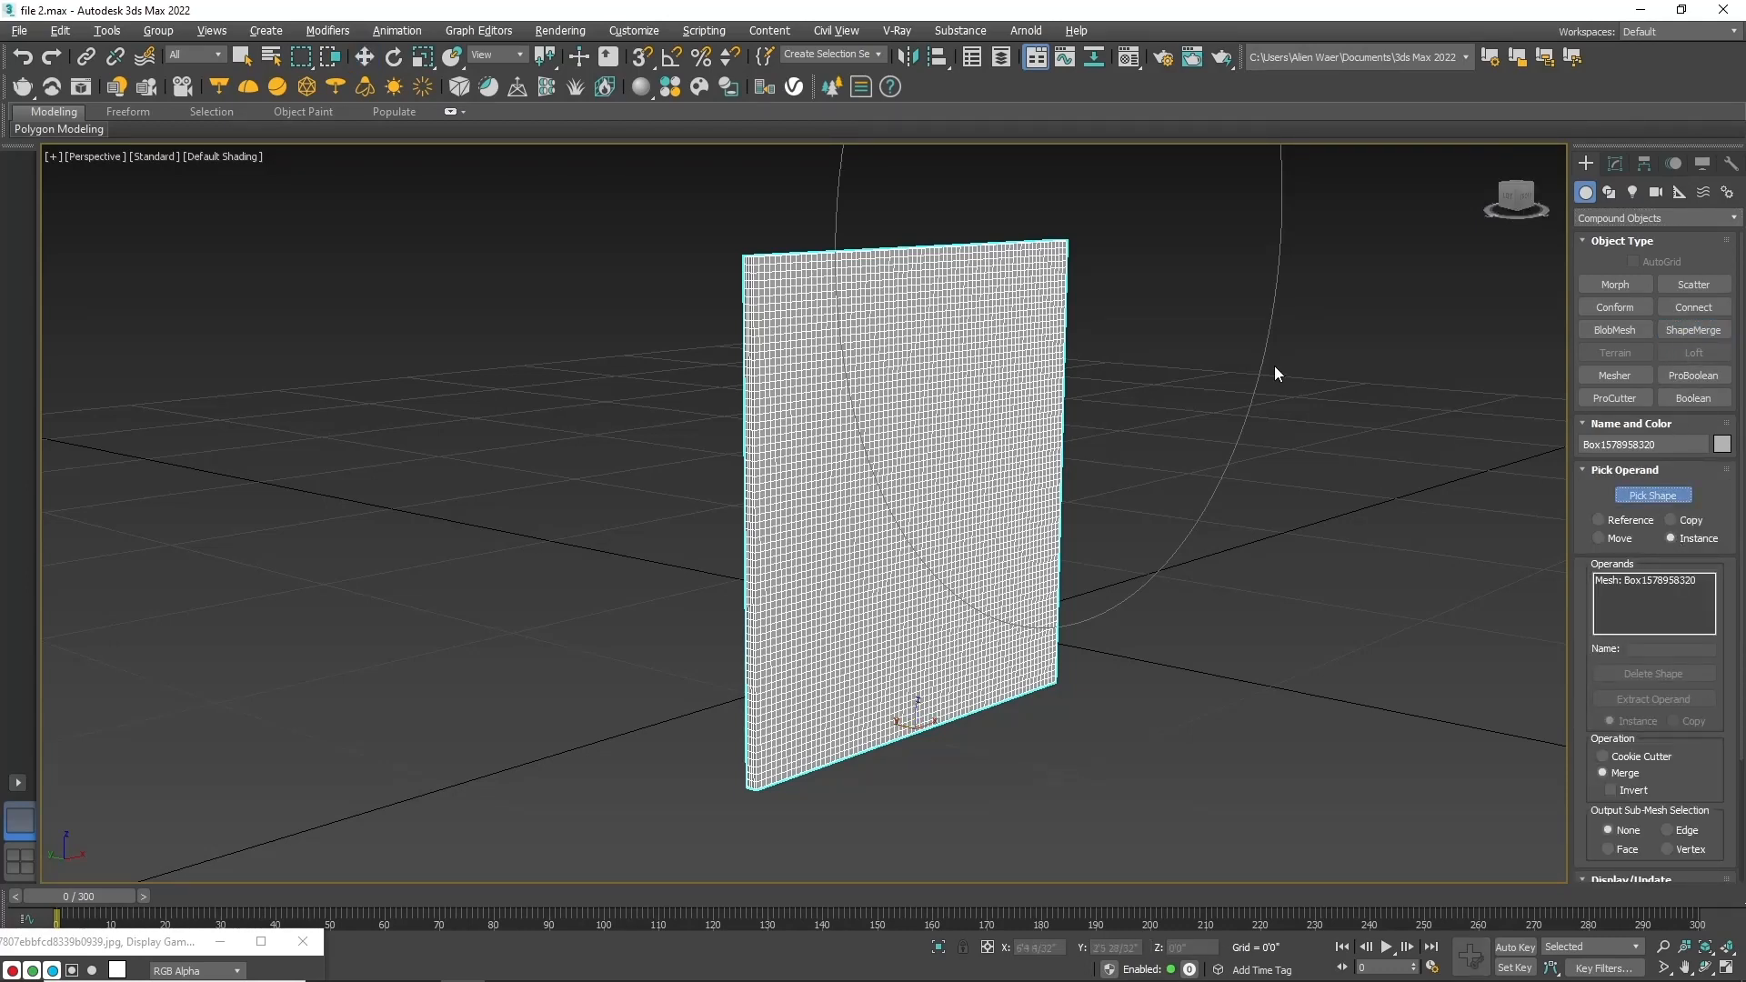
{"action": "left_click", "coordinate": [1262, 367]}
Step: Select the original circle spline and delete it
{"action": "left_click", "coordinate": [364, 57]}
{"action": "left_click_drag", "start_coordinate": [1264, 312], "coordinate": [1230, 330]}
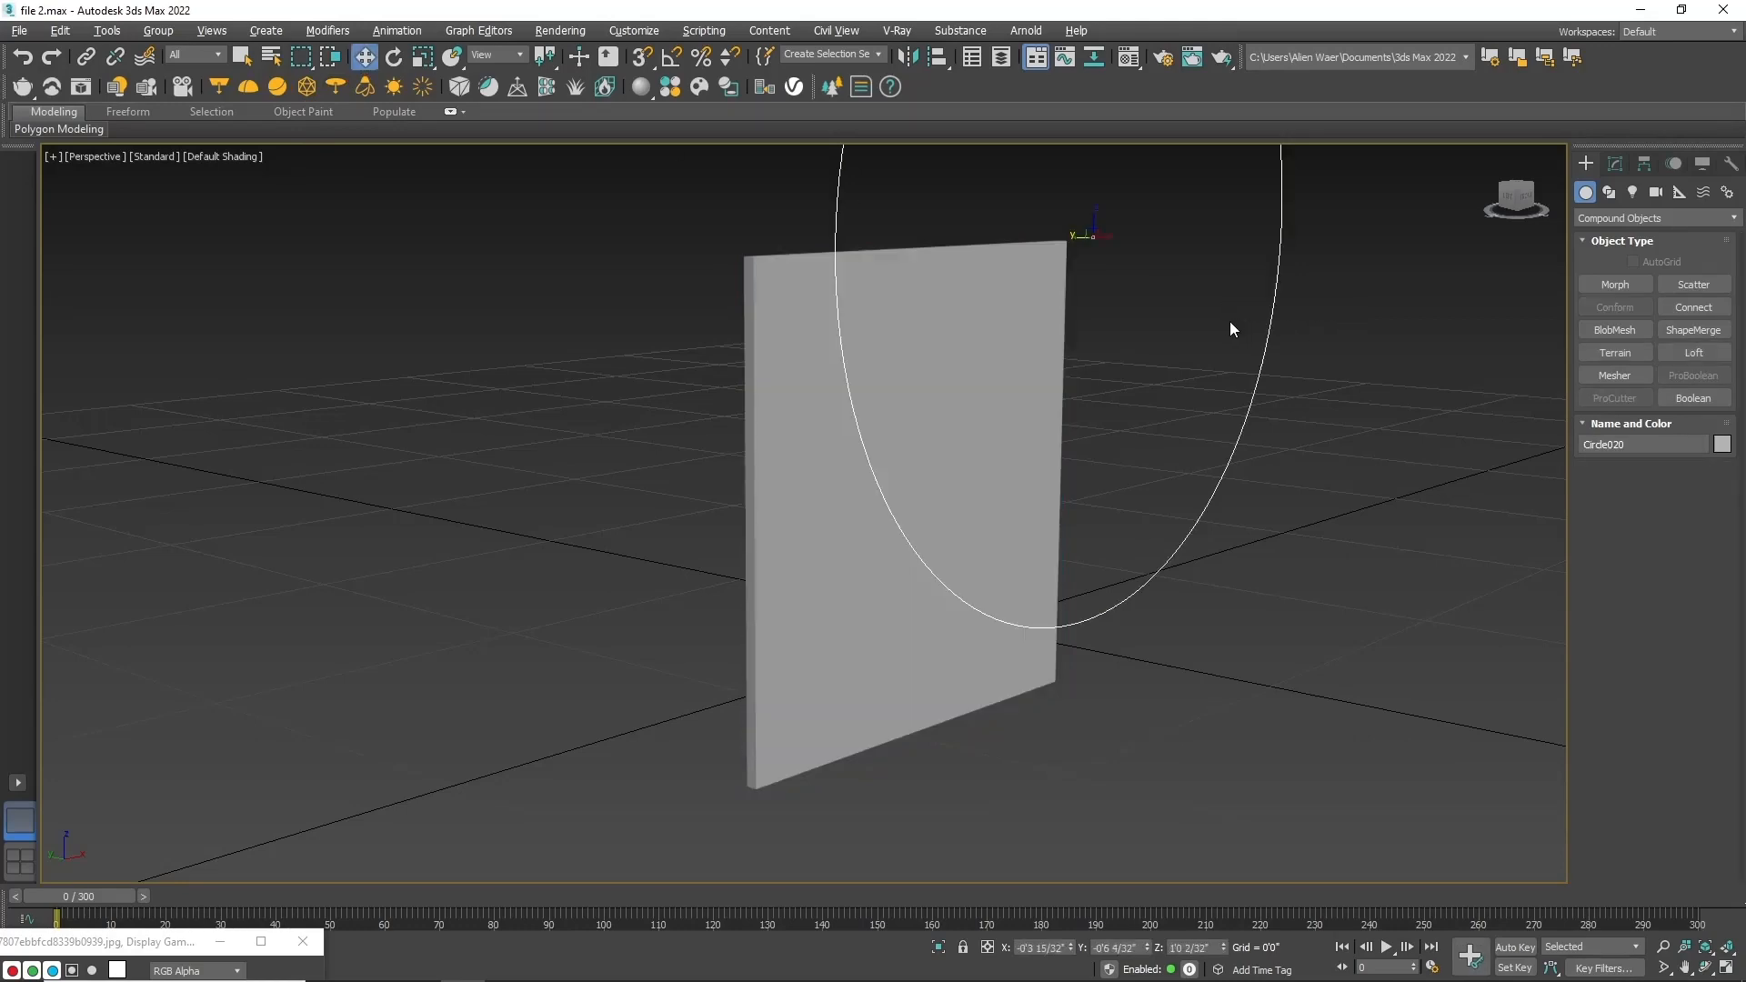
{"action": "key", "text": "Delete"}
Step: Select the merged panel and convert it to an Editable Poly
{"action": "left_click", "coordinate": [944, 550]}
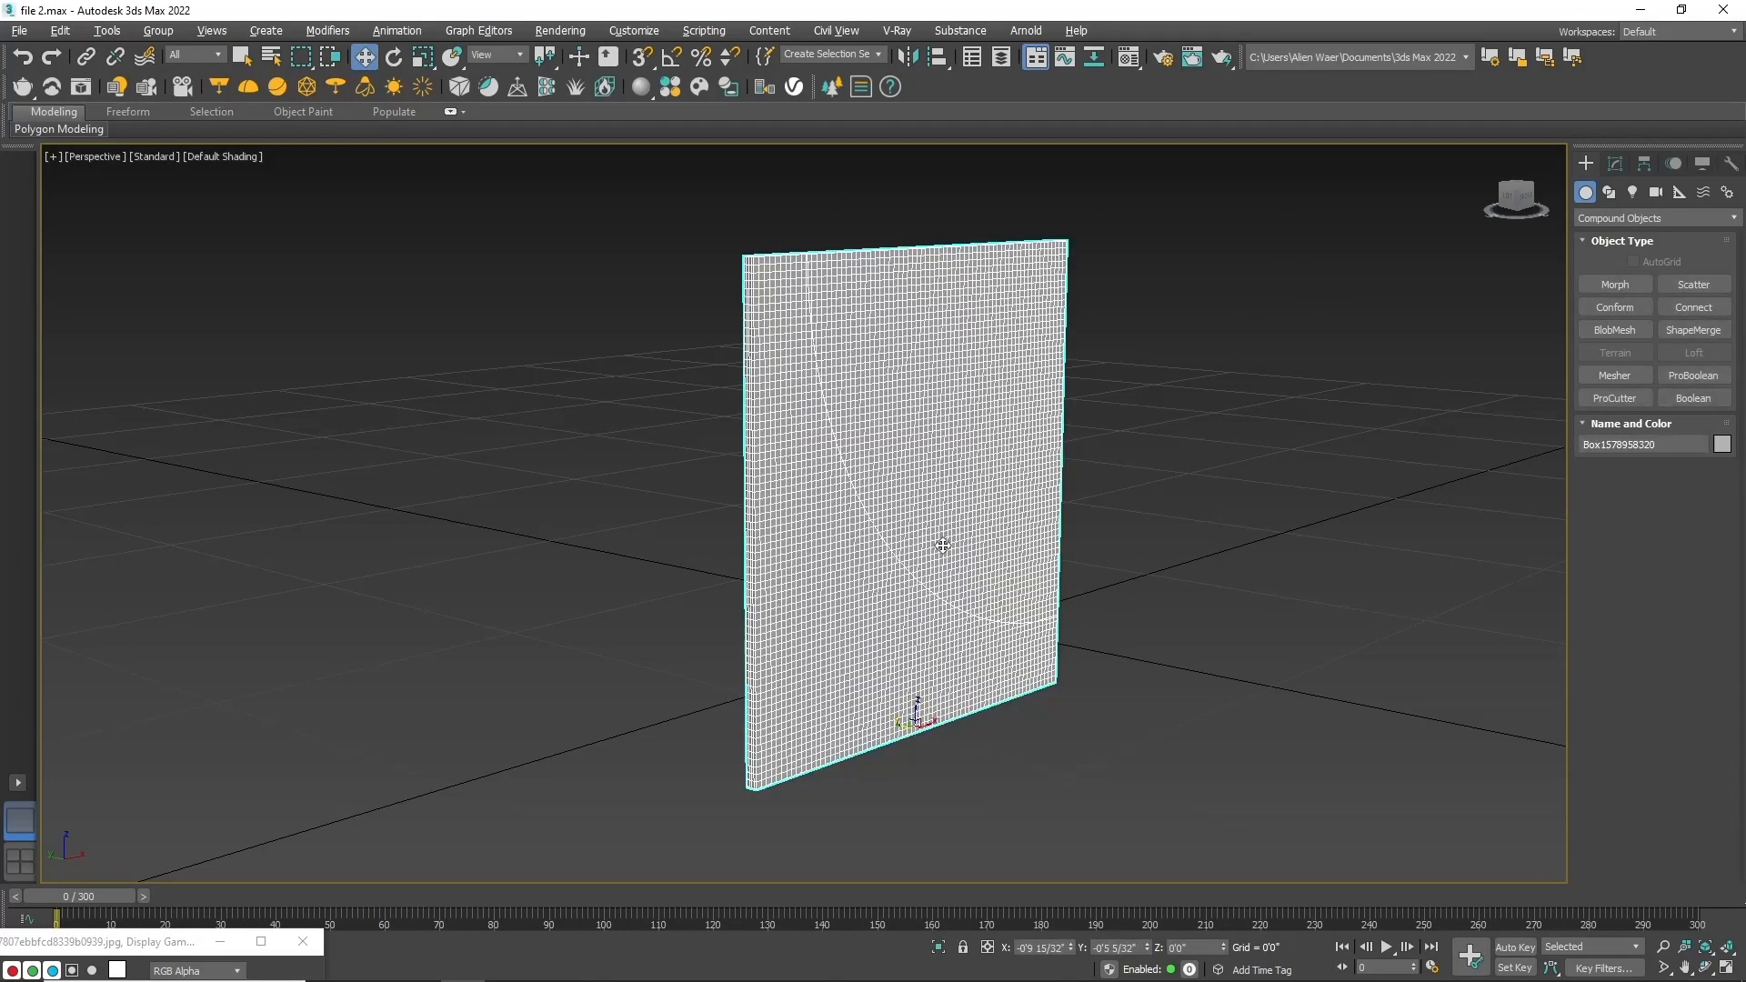
{"action": "right_click", "coordinate": [944, 550]}
{"action": "mouse_move", "coordinate": [1007, 726]}
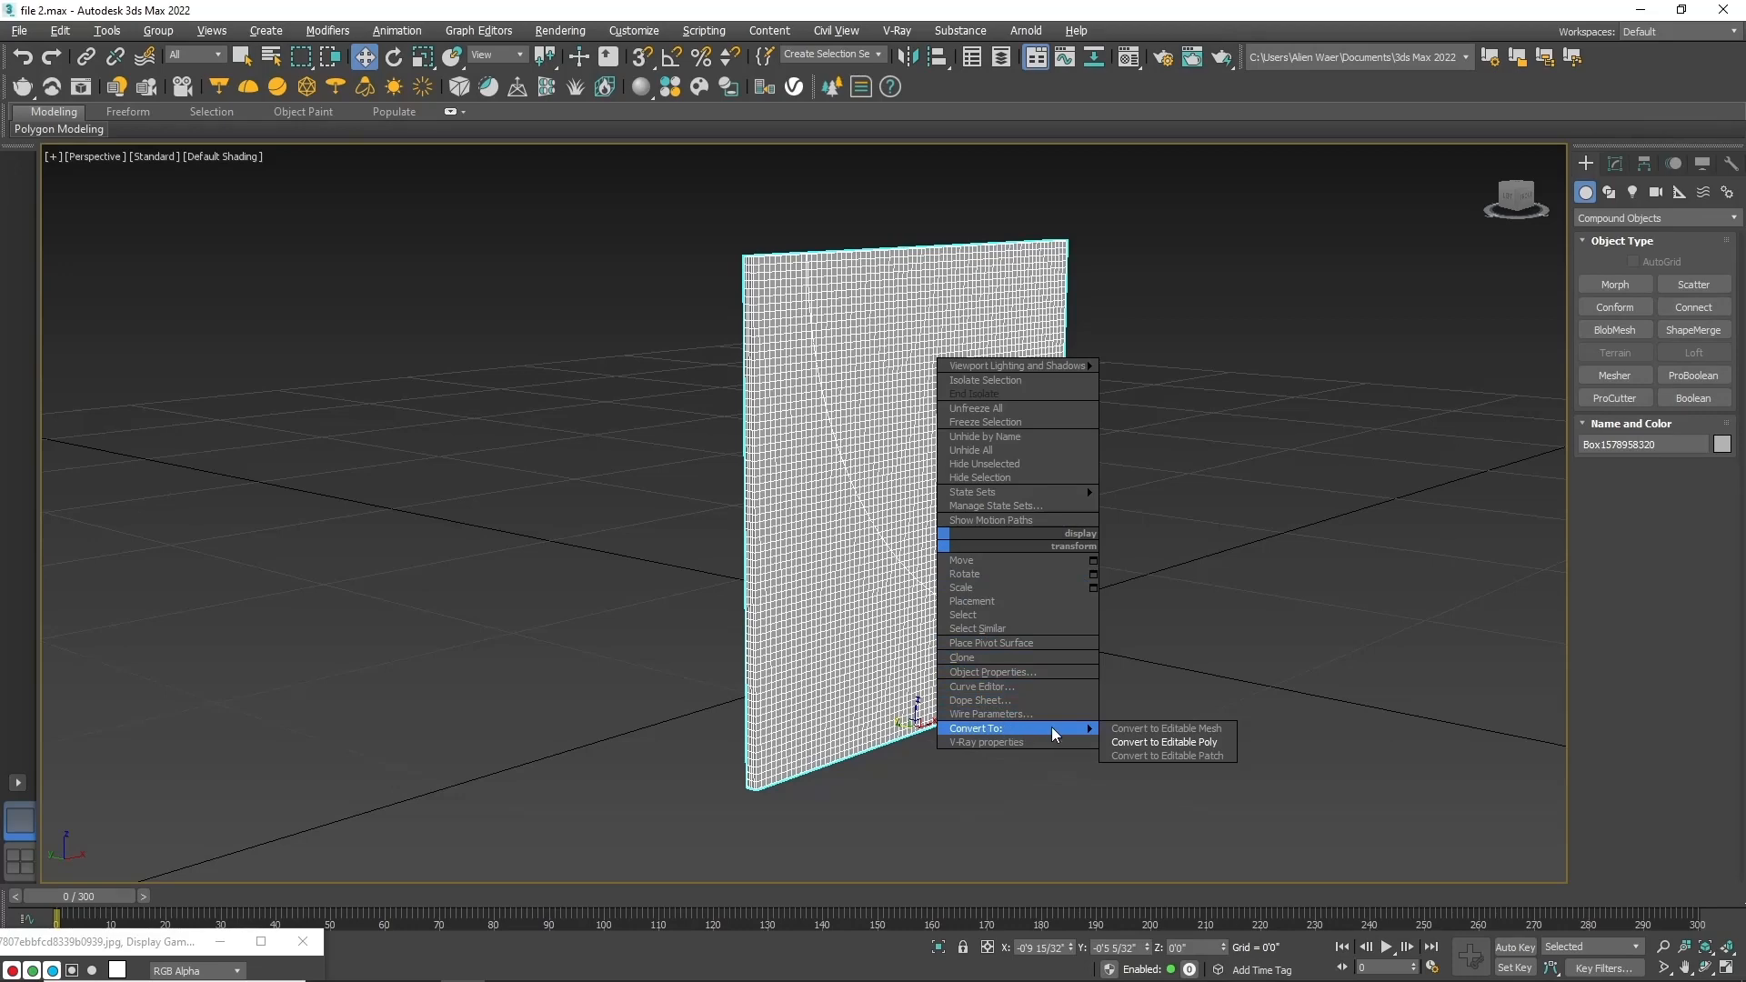
{"action": "left_click", "coordinate": [1122, 744]}
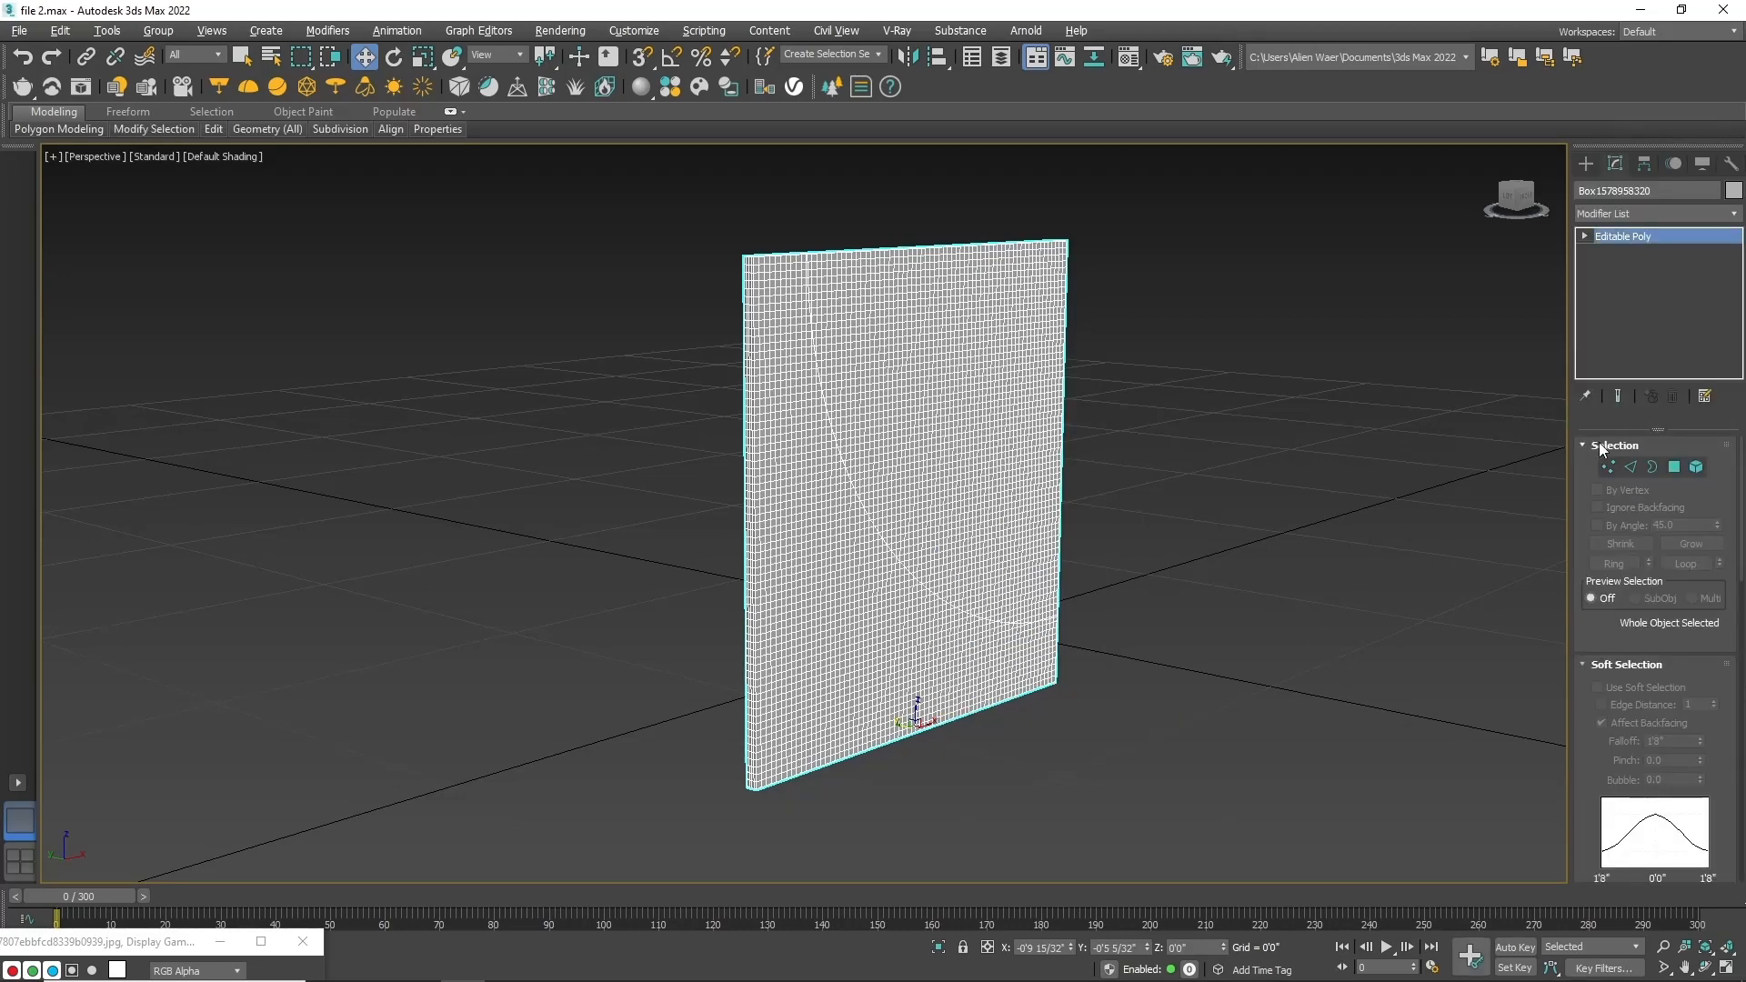
Step: Enable soft selection on the vertices of the imprinted arc and reduce the falloff to 0'0 25/32"
{"action": "left_click", "coordinate": [1608, 466]}
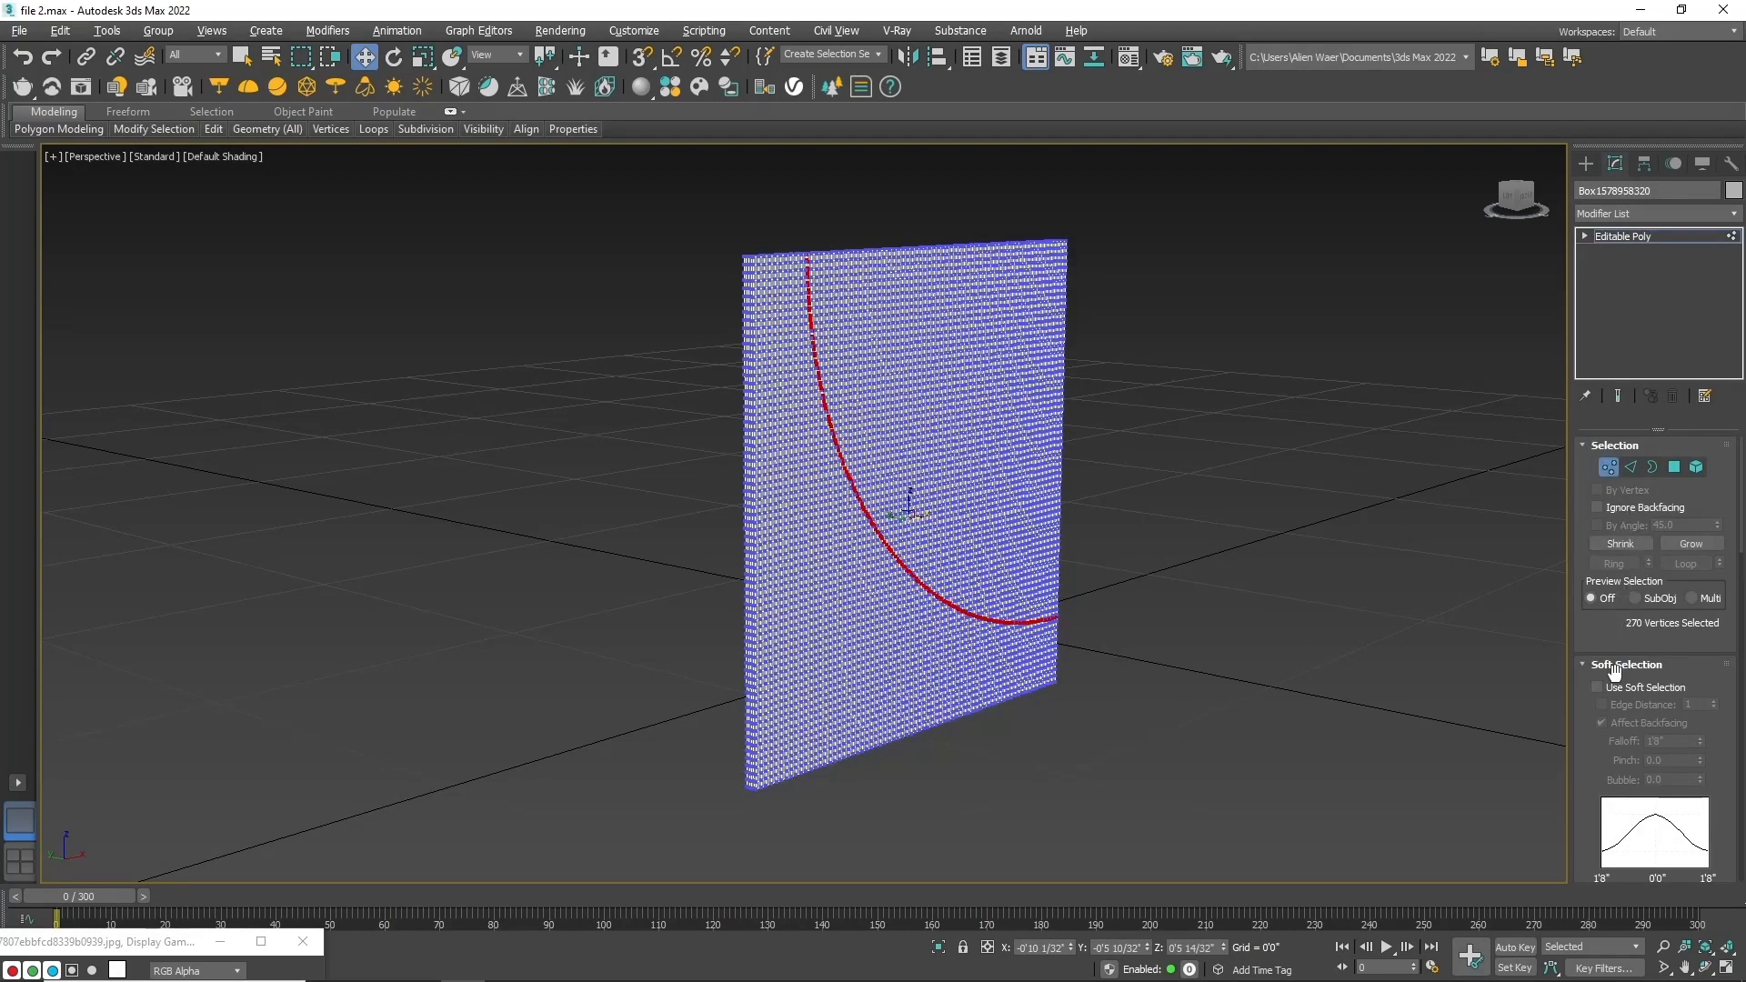
{"action": "left_click", "coordinate": [1598, 687]}
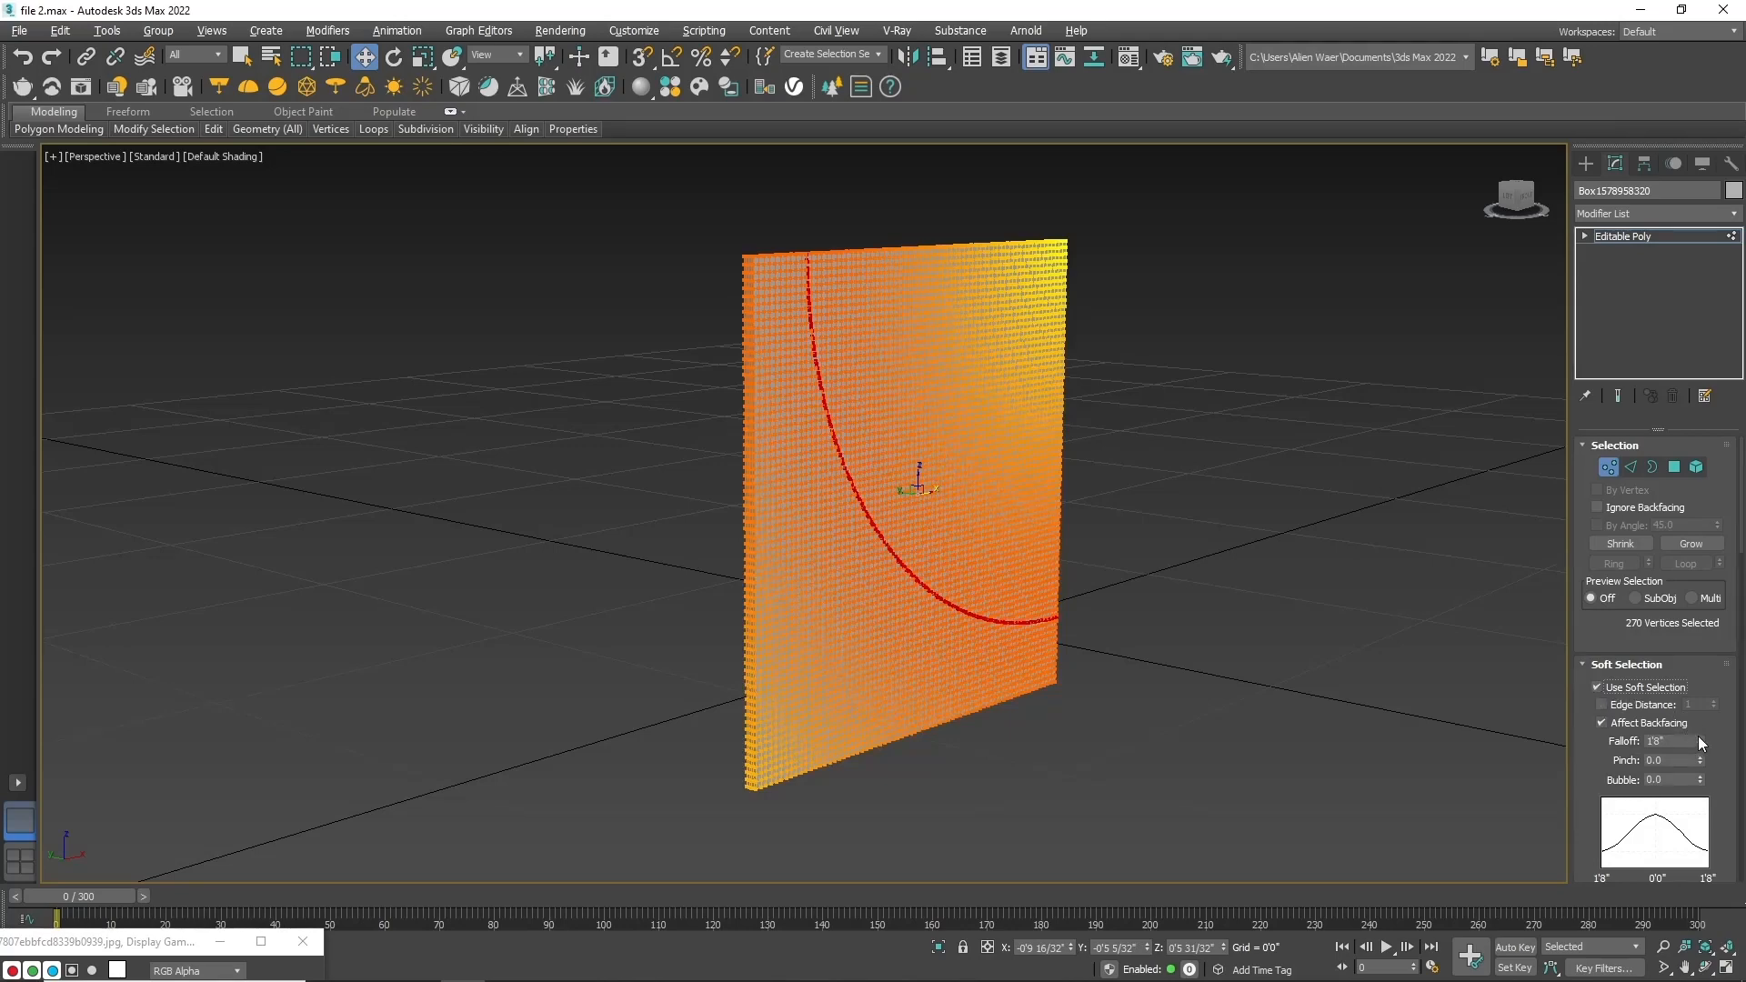
{"action": "left_click_drag", "start_coordinate": [1700, 743], "coordinate": [1716, 829]}
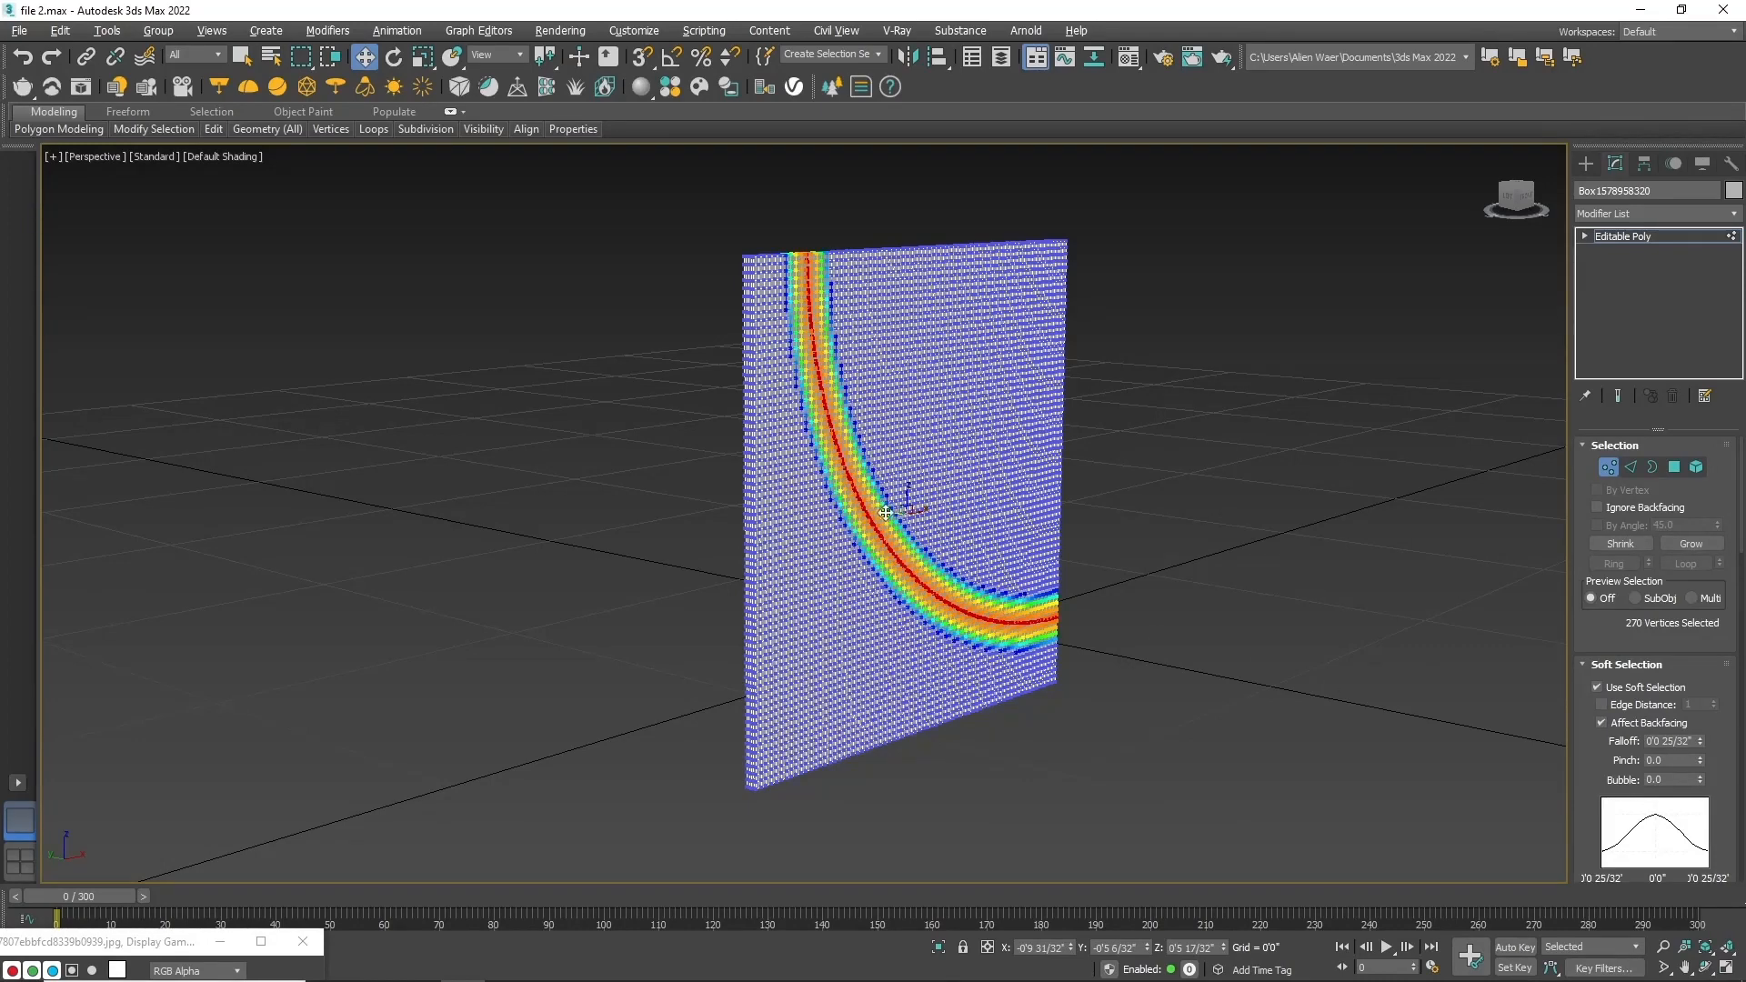
Step: Pull the soft-selected arc vertices forward along Y to raise a curved ridge, then leave vertex editing and inspect the panel's relief
{"action": "left_click_drag", "start_coordinate": [890, 513], "coordinate": [812, 470]}
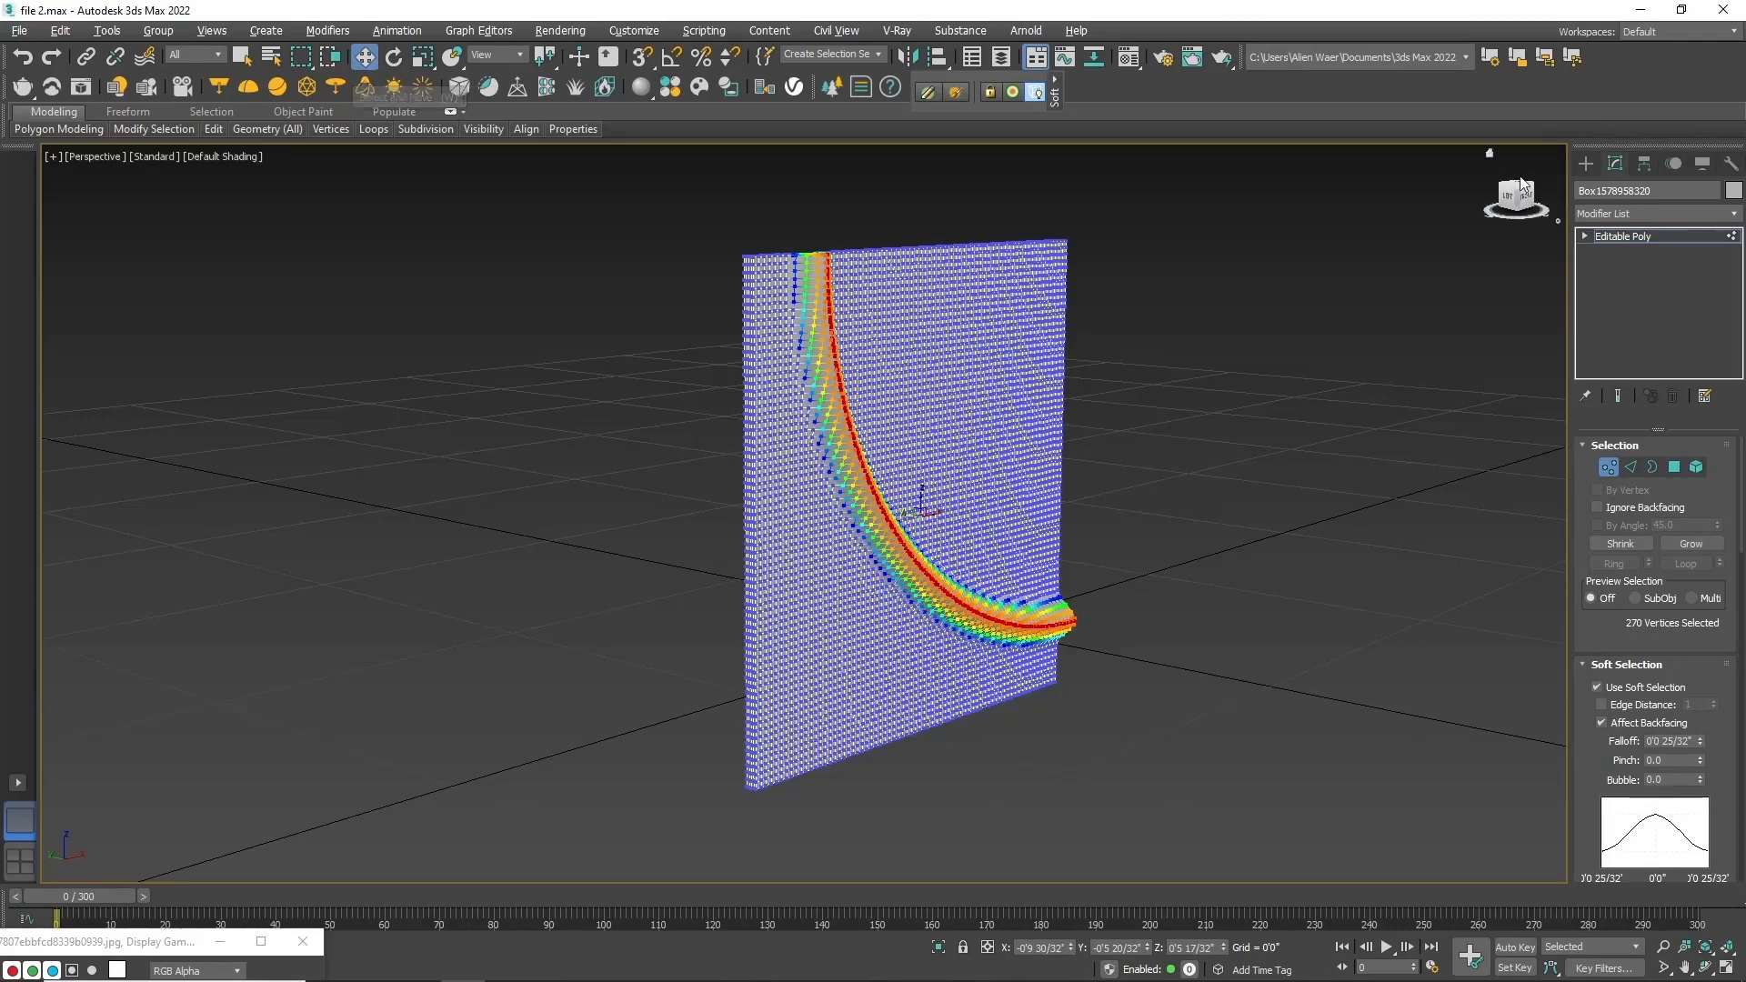
{"action": "left_click", "coordinate": [1587, 165]}
{"action": "left_click", "coordinate": [1432, 330]}
{"action": "scroll", "coordinate": [1050, 436], "scroll_direction": "down", "scroll_amount": 5}
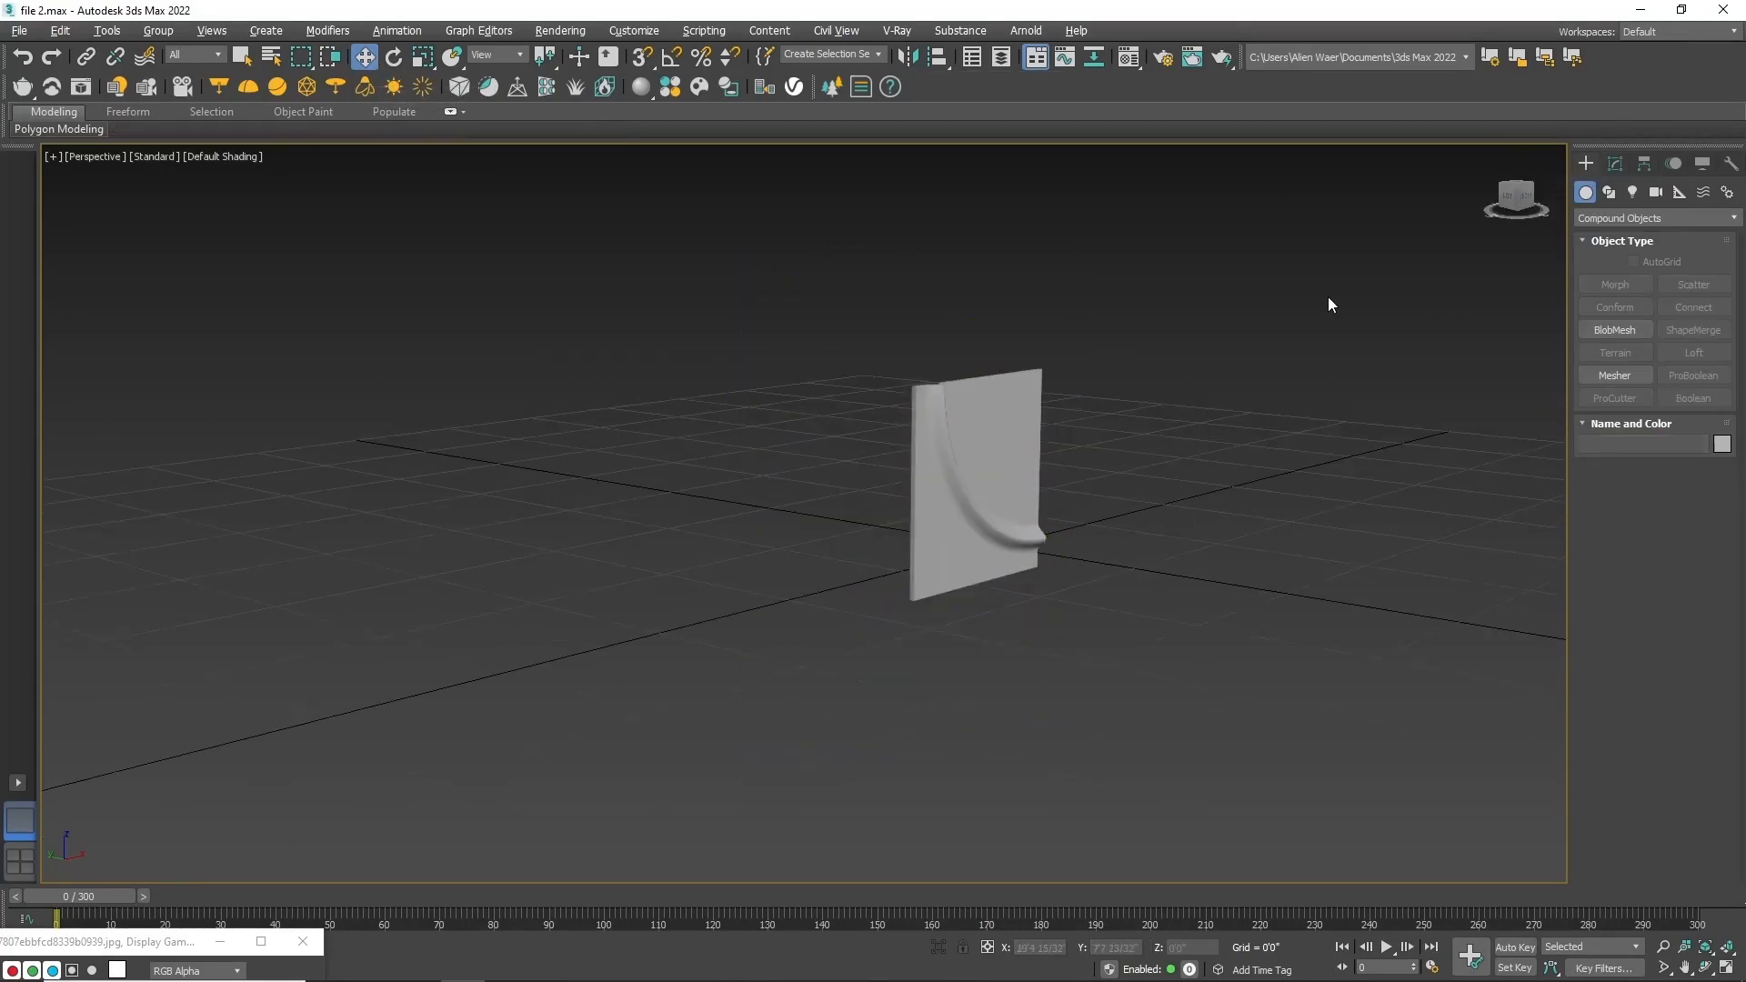
{"action": "left_click_drag", "start_coordinate": [1517, 203], "coordinate": [1437, 260]}
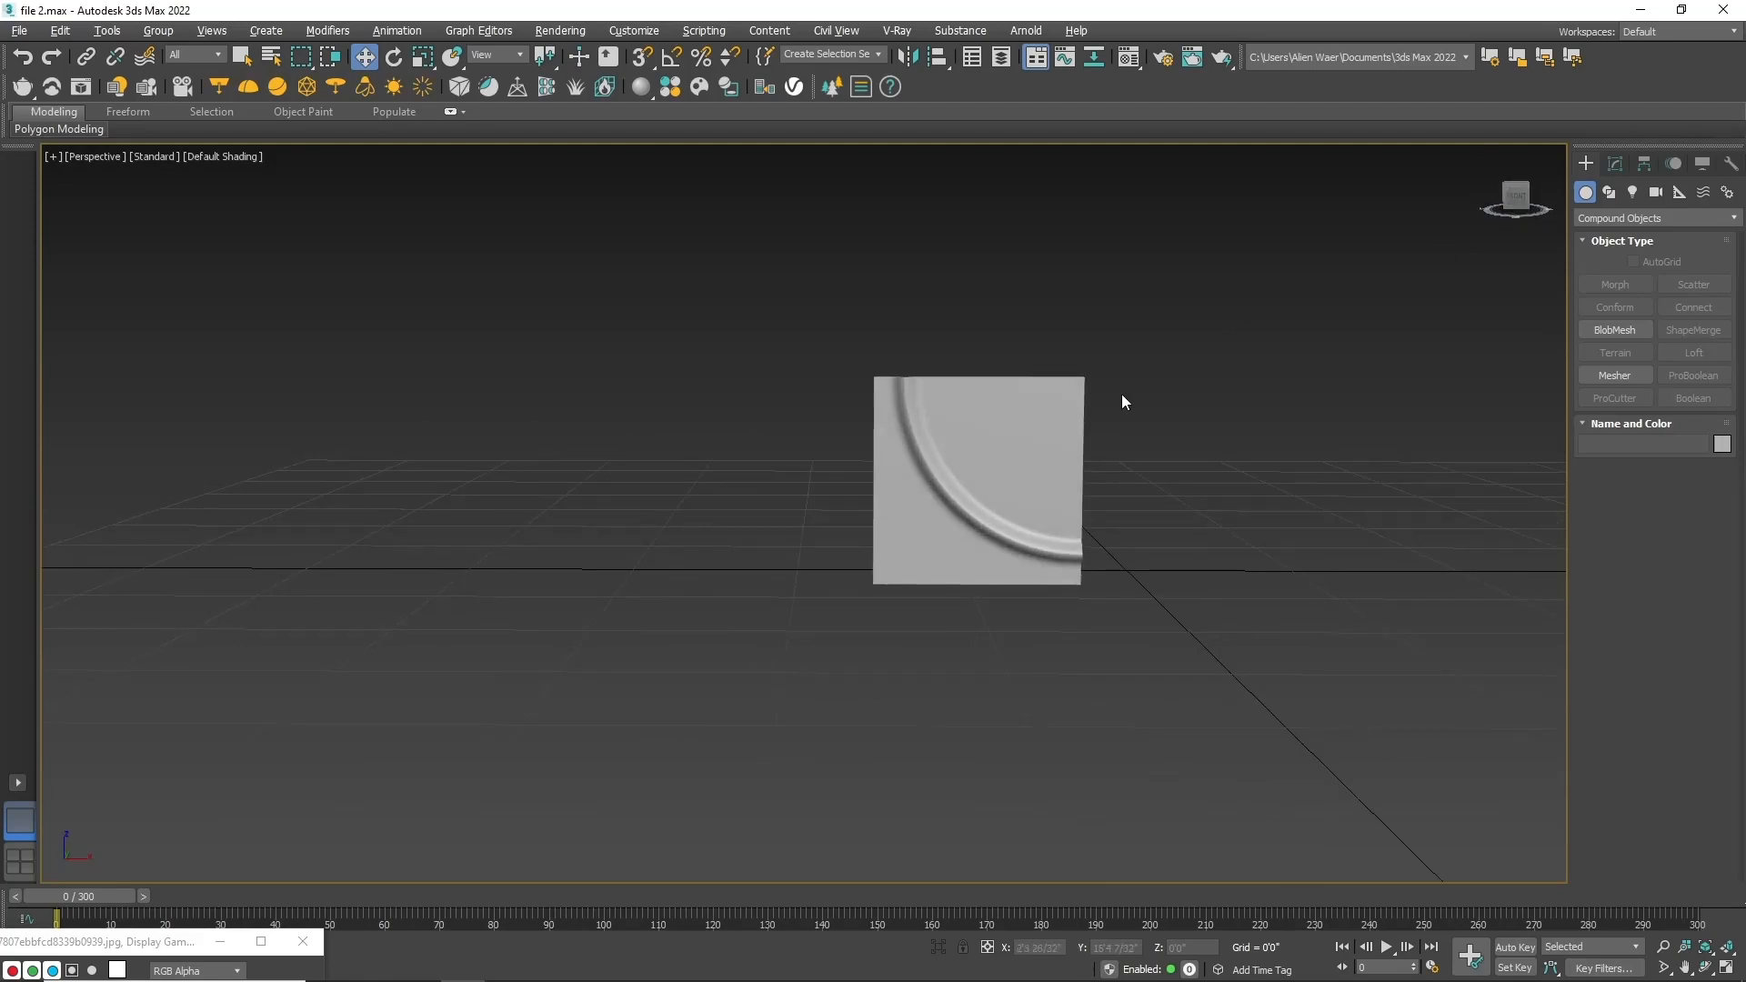
{"action": "scroll", "coordinate": [1123, 400], "scroll_direction": "up", "scroll_amount": 5}
{"action": "left_click_drag", "start_coordinate": [1515, 200], "coordinate": [1294, 284]}
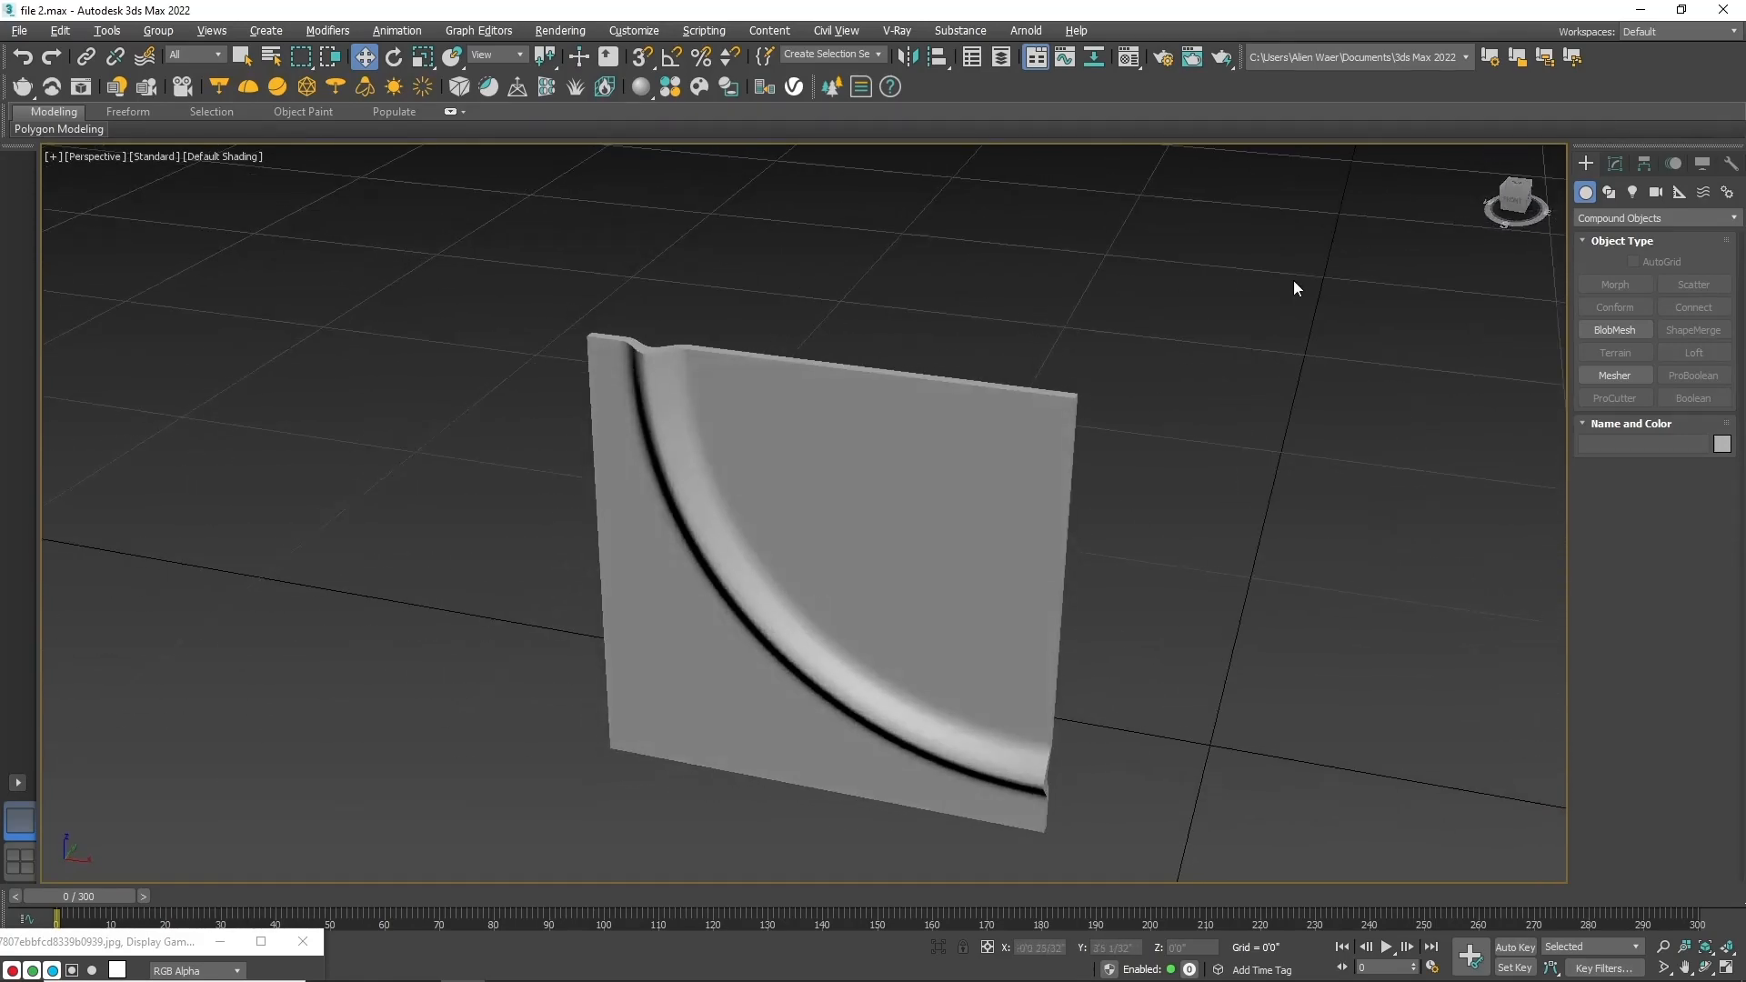
Step: Enter edge editing on the panel, select a front edge at the top corner, and turn off soft selection
{"action": "left_click", "coordinate": [1053, 411]}
{"action": "scroll", "coordinate": [1084, 415], "scroll_direction": "up", "scroll_amount": 5}
{"action": "scroll", "coordinate": [1085, 415], "scroll_direction": "up", "scroll_amount": 5}
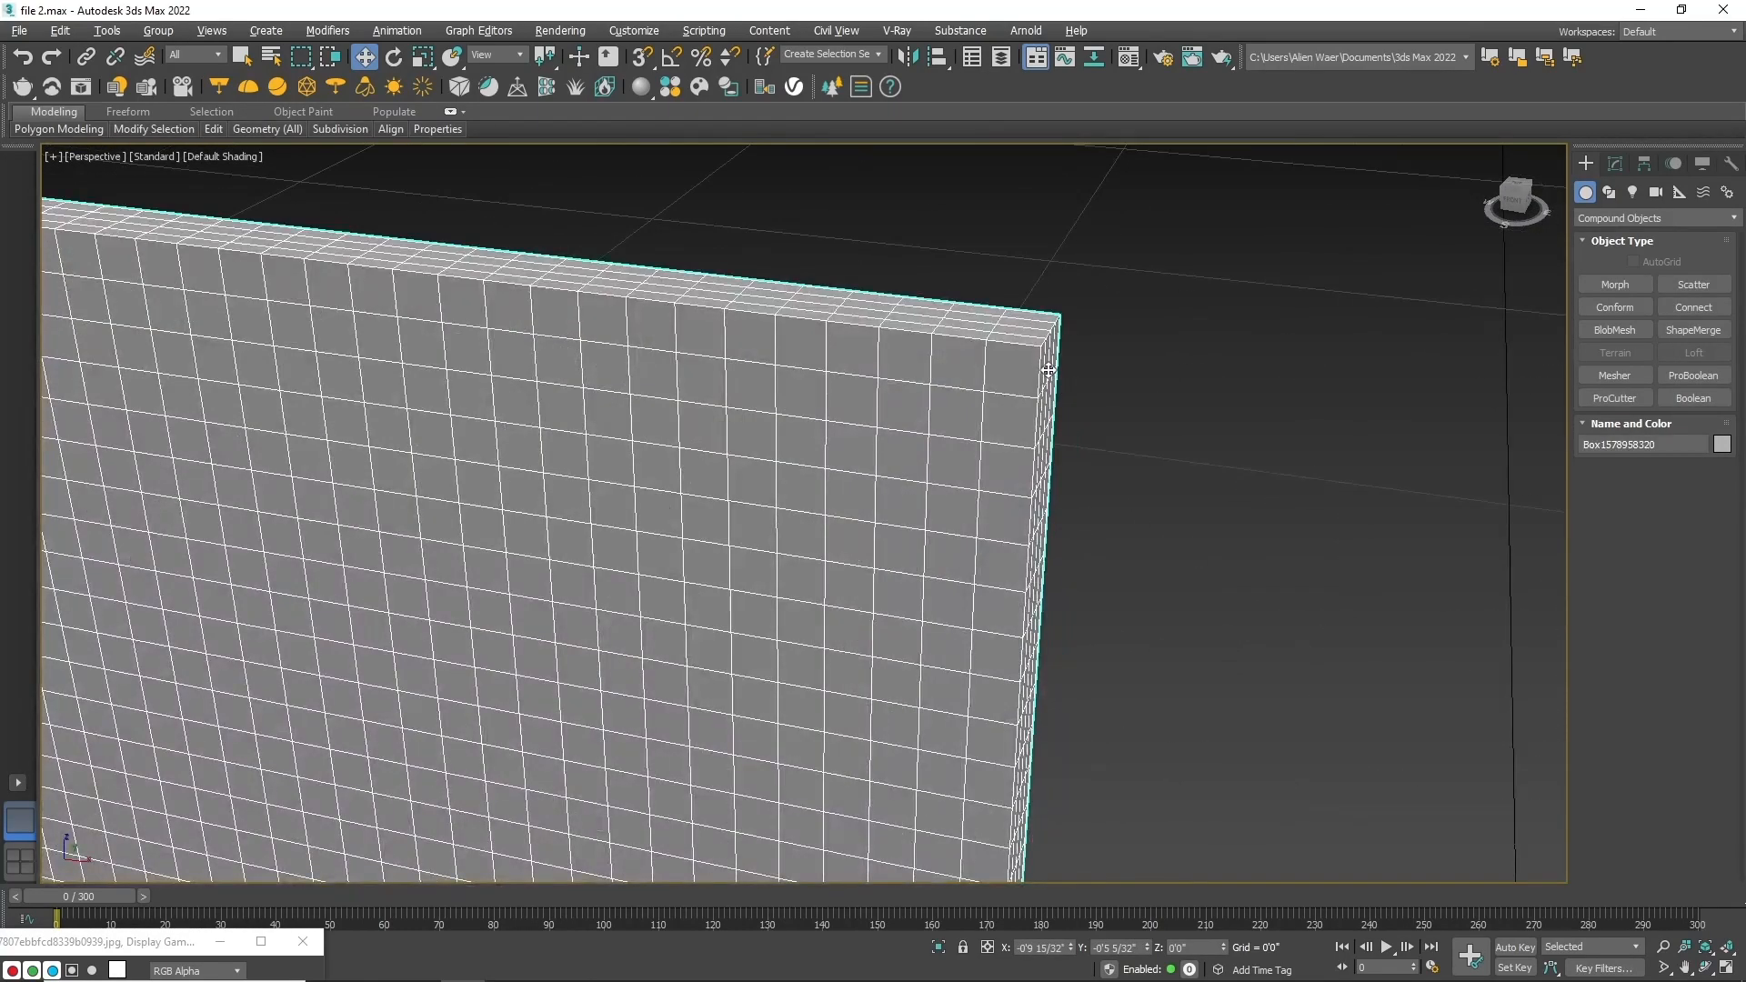
{"action": "left_click", "coordinate": [1616, 165]}
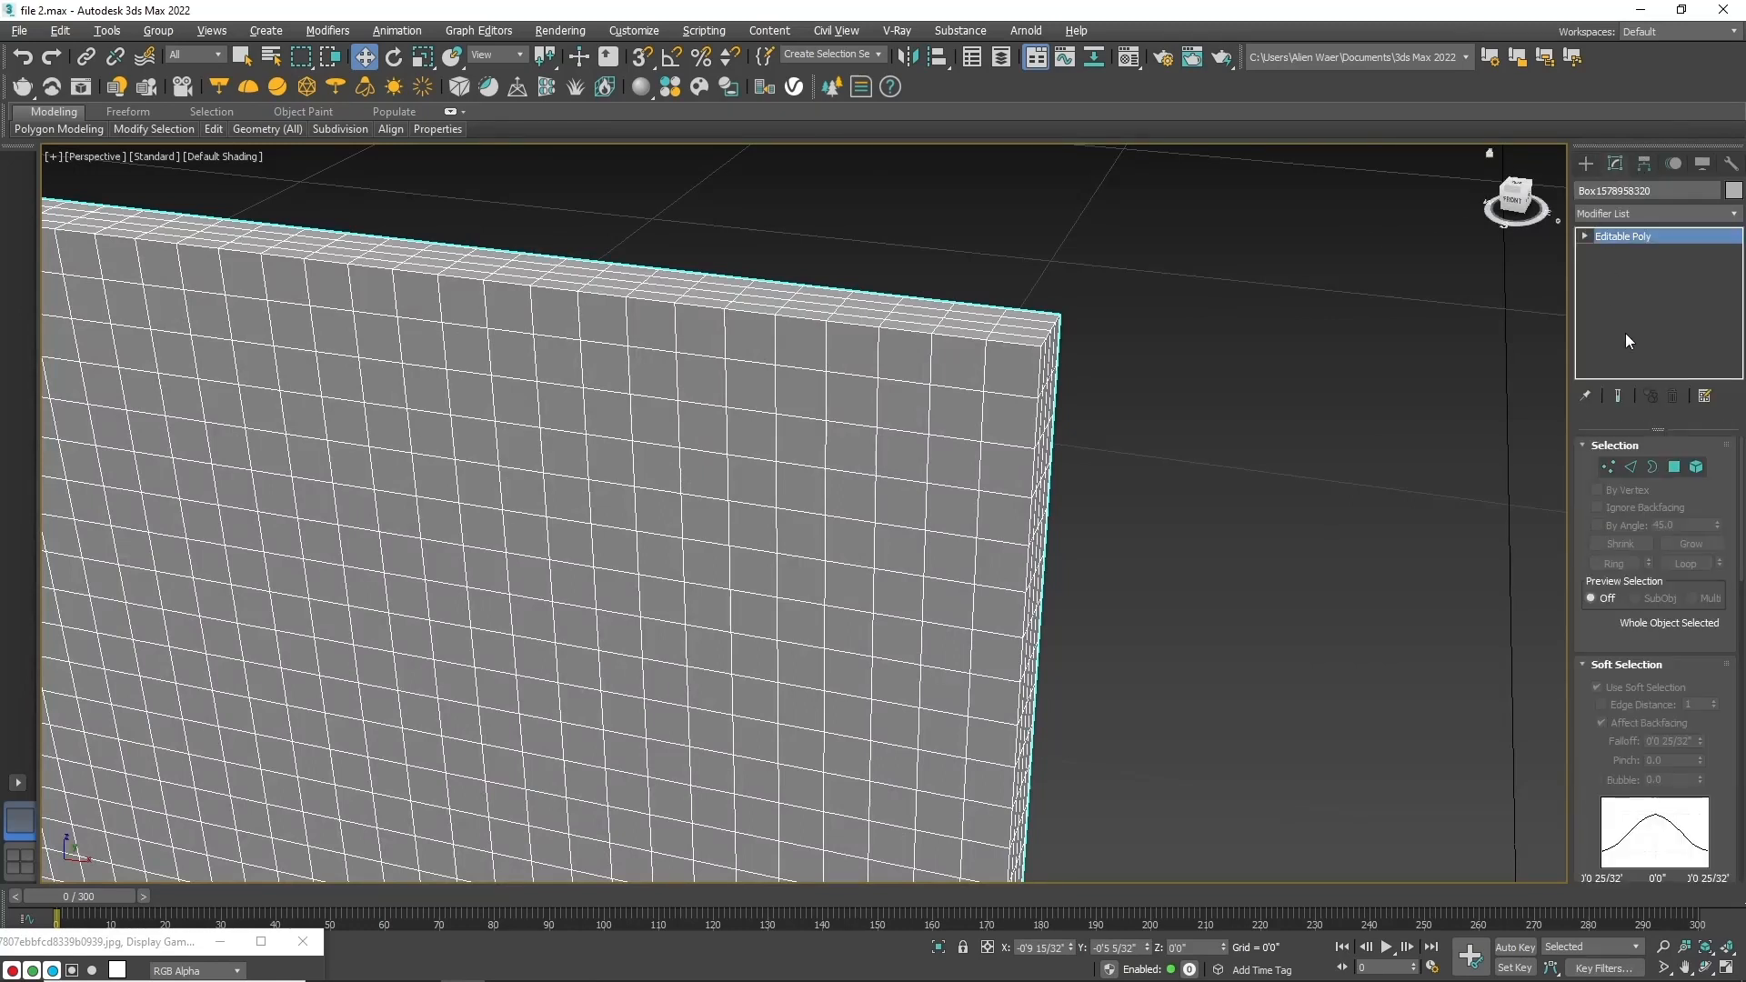
{"action": "left_click", "coordinate": [1630, 466]}
{"action": "left_click", "coordinate": [1007, 344]}
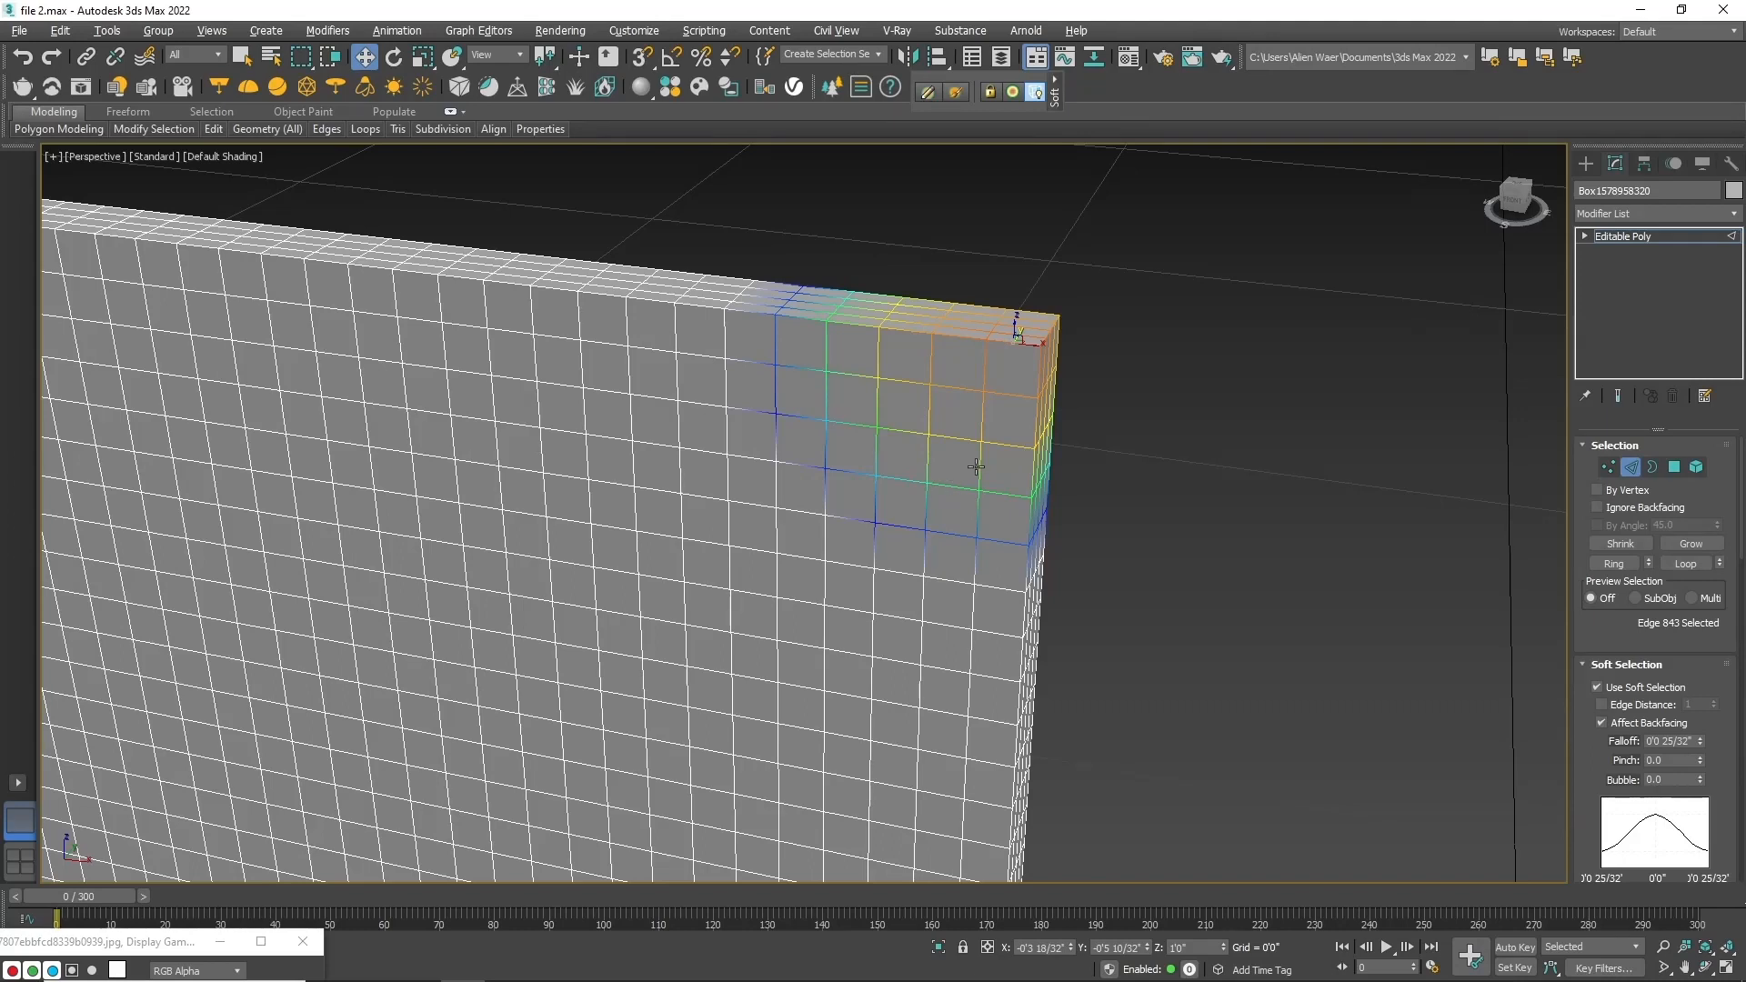
{"action": "left_click", "coordinate": [1598, 689]}
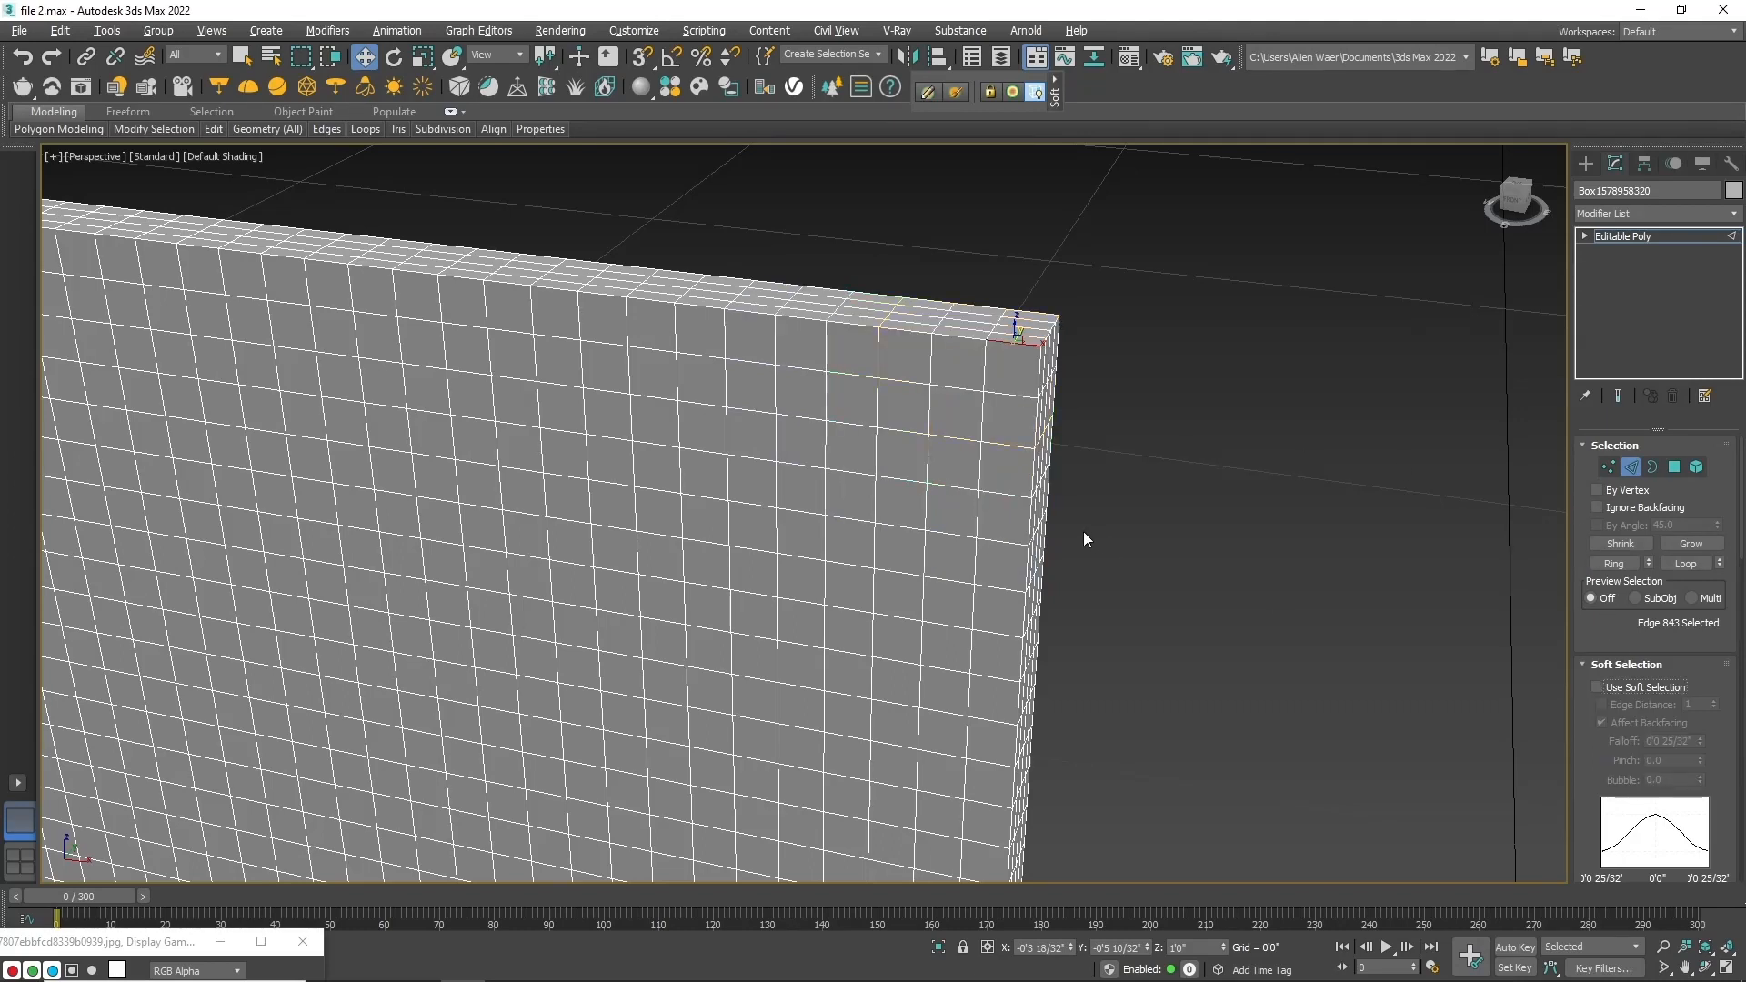
Step: Extend the edge selection with loops along the front face's top and both vertical side borders
{"action": "left_click", "coordinate": [1033, 380], "text": "ctrl"}
{"action": "left_click", "coordinate": [1686, 564]}
{"action": "scroll", "coordinate": [1046, 368], "scroll_direction": "down", "scroll_amount": 5}
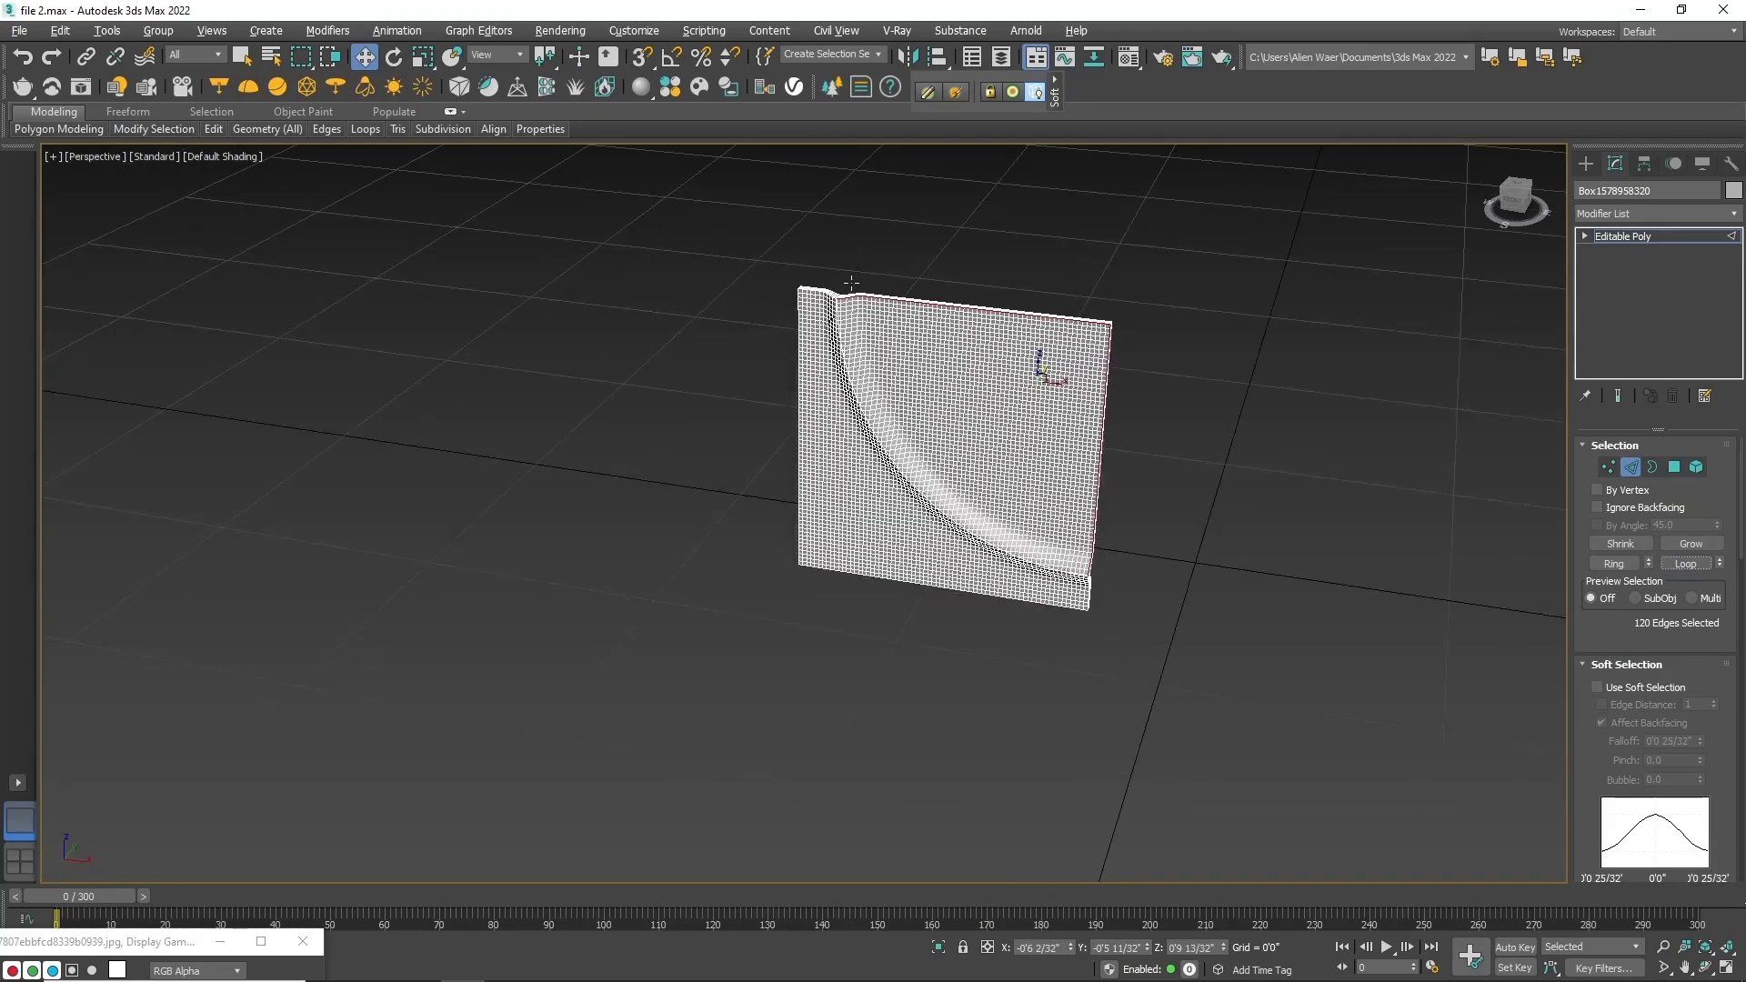
{"action": "scroll", "coordinate": [852, 283], "scroll_direction": "up", "scroll_amount": 5}
{"action": "left_click", "coordinate": [784, 285], "text": "ctrl"}
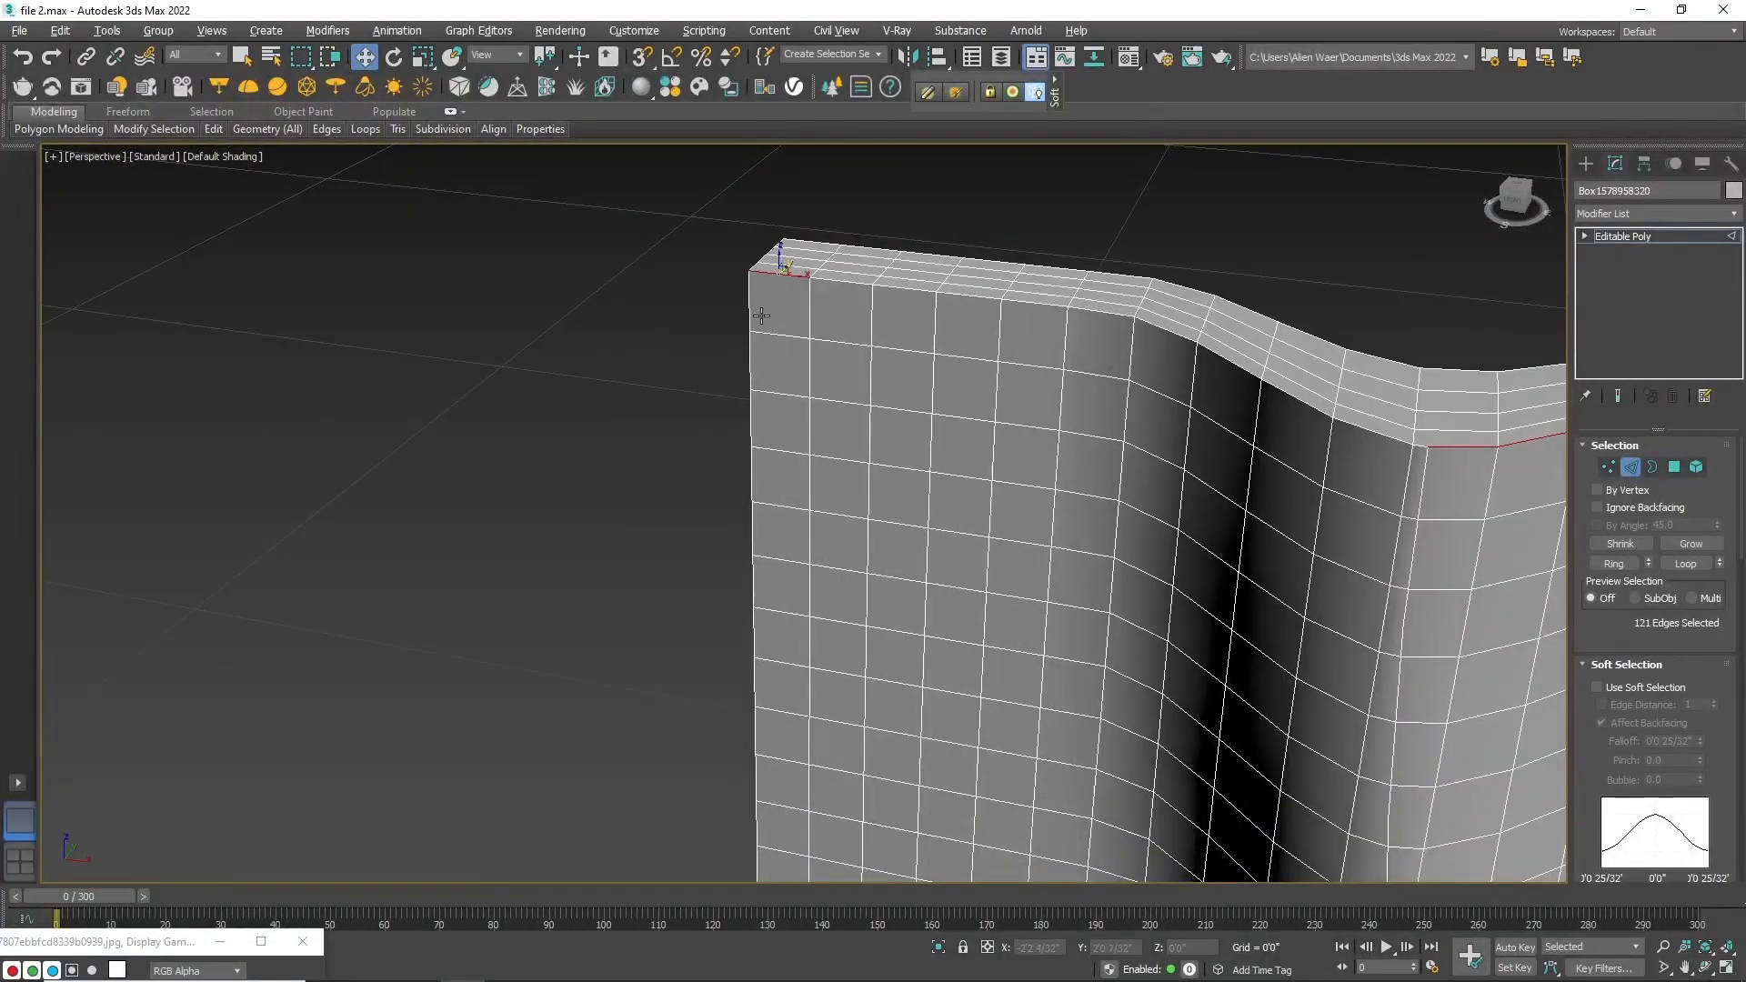
{"action": "left_click", "coordinate": [760, 316], "text": "ctrl"}
{"action": "left_click", "coordinate": [1685, 564]}
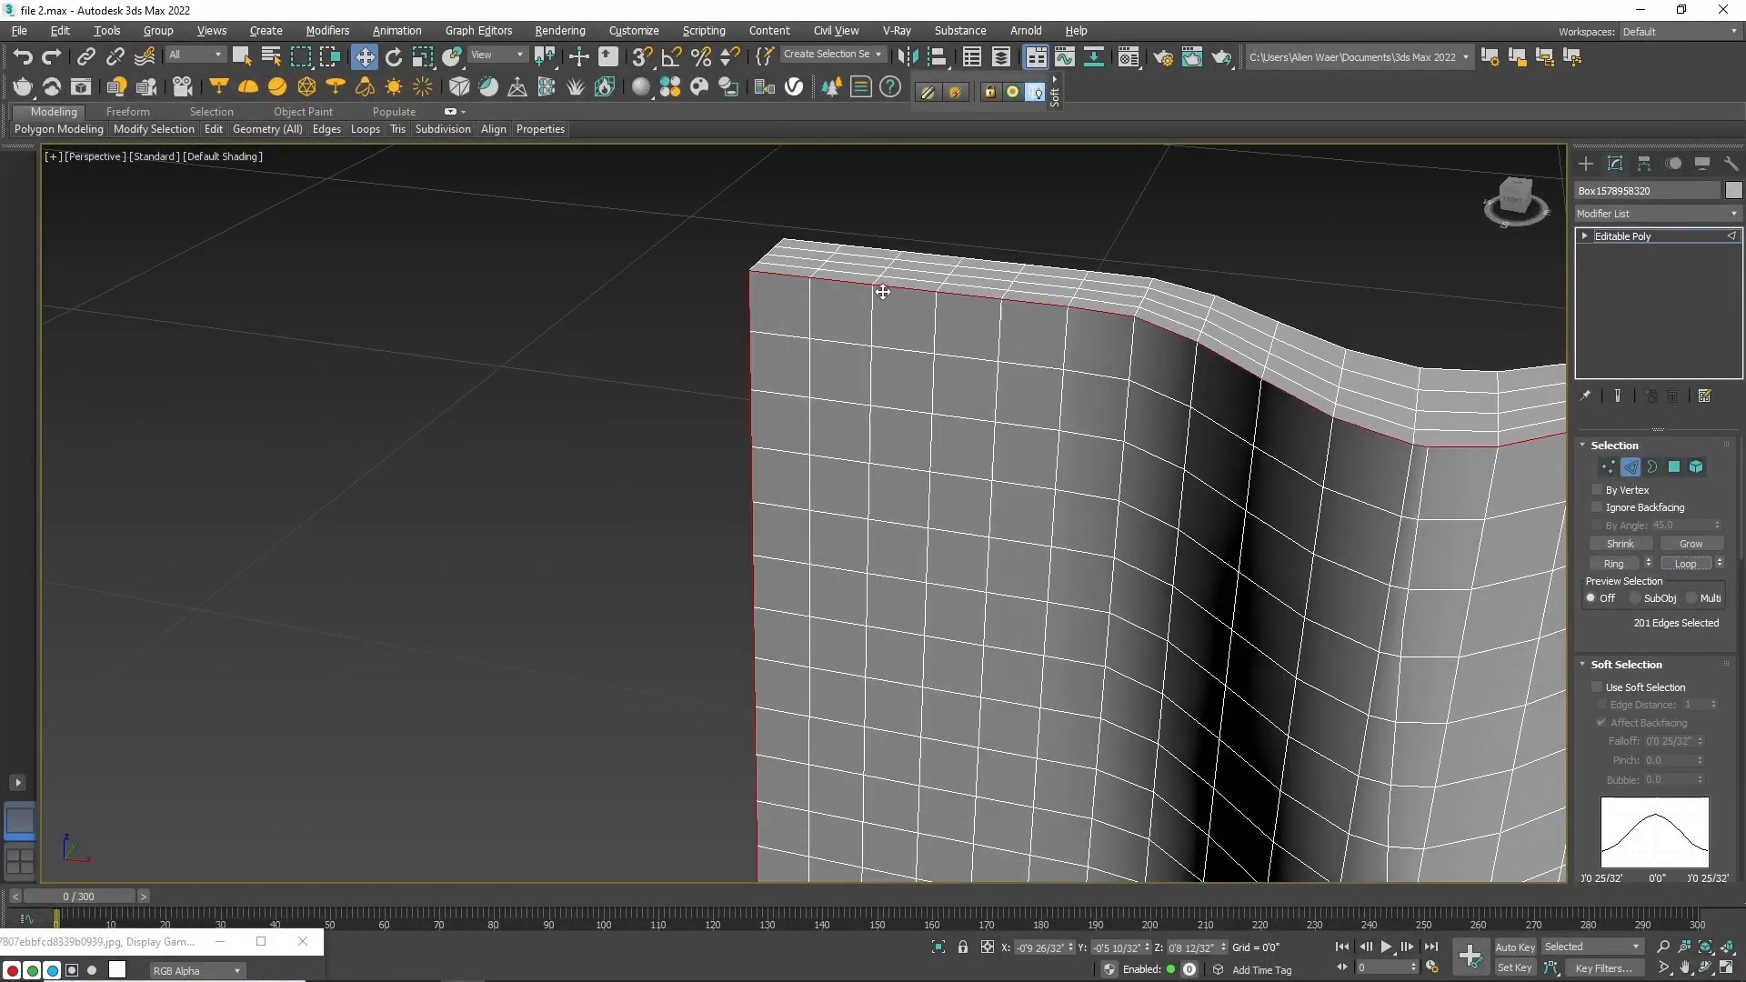
Step: Add the front face's bottom border to the edge selection as a loop, including the edges at the lower corner
{"action": "scroll", "coordinate": [1107, 604], "scroll_direction": "down", "scroll_amount": 5}
{"action": "scroll", "coordinate": [1149, 494], "scroll_direction": "down", "scroll_amount": 3}
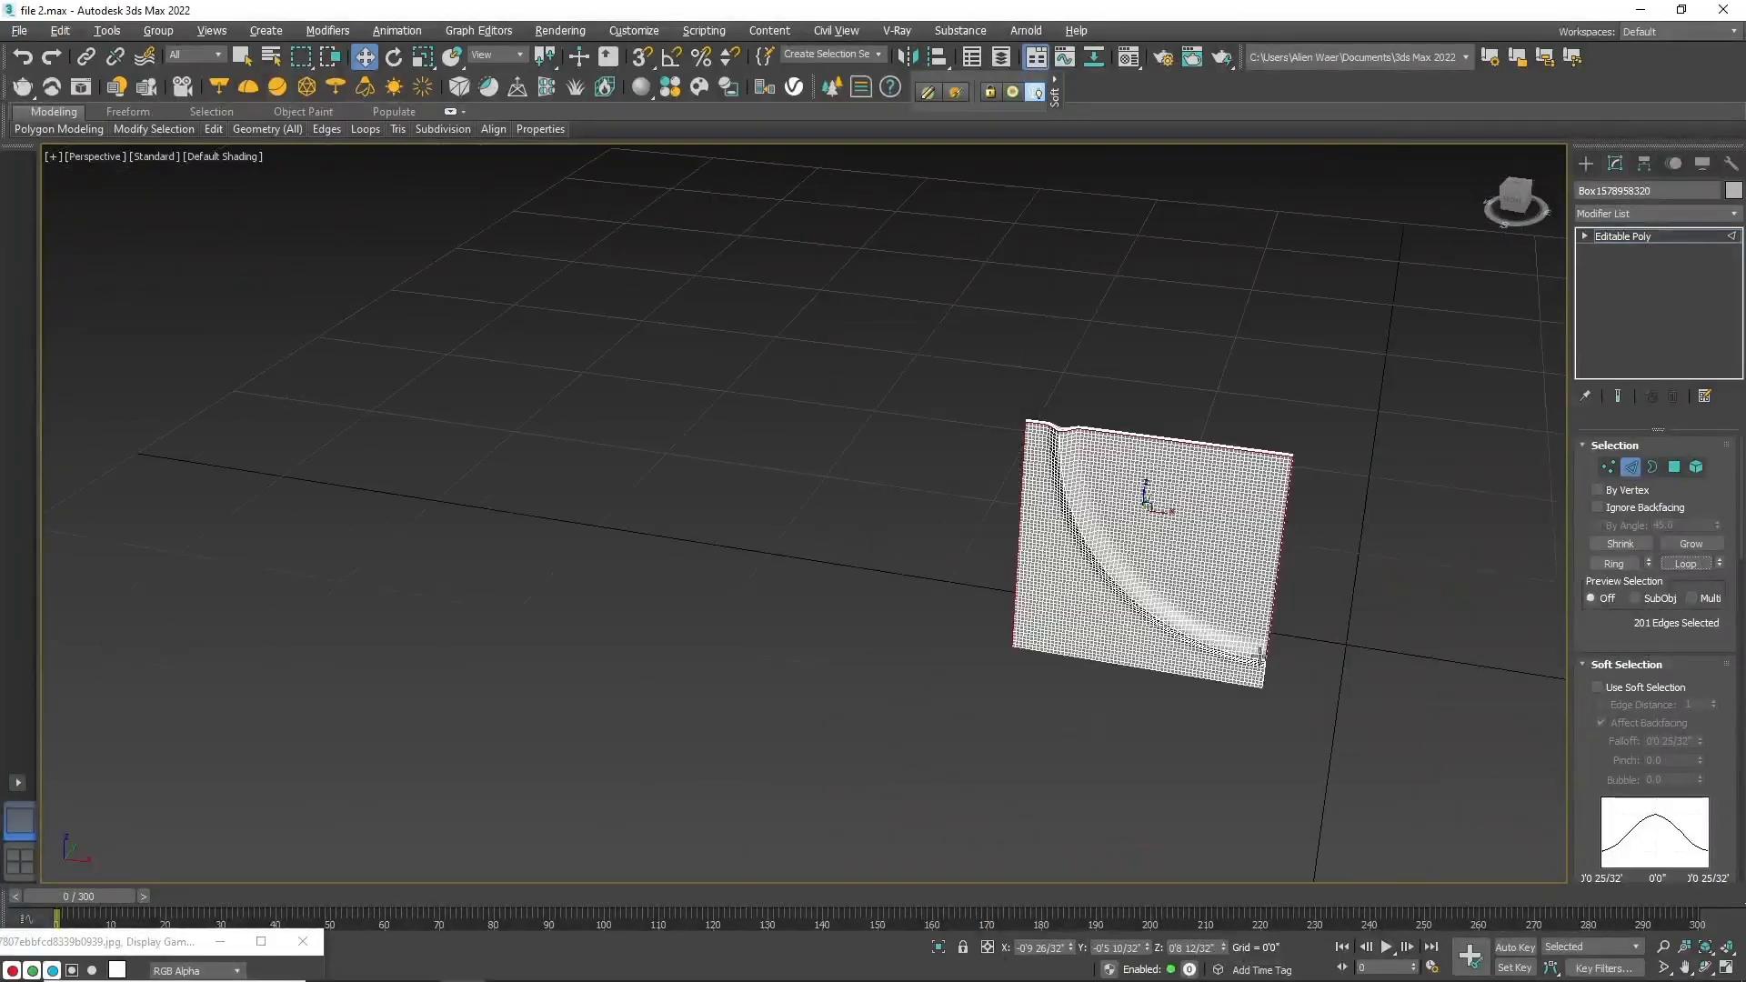
{"action": "scroll", "coordinate": [1255, 694], "scroll_direction": "up", "scroll_amount": 10}
{"action": "left_click", "coordinate": [1219, 732], "text": "ctrl"}
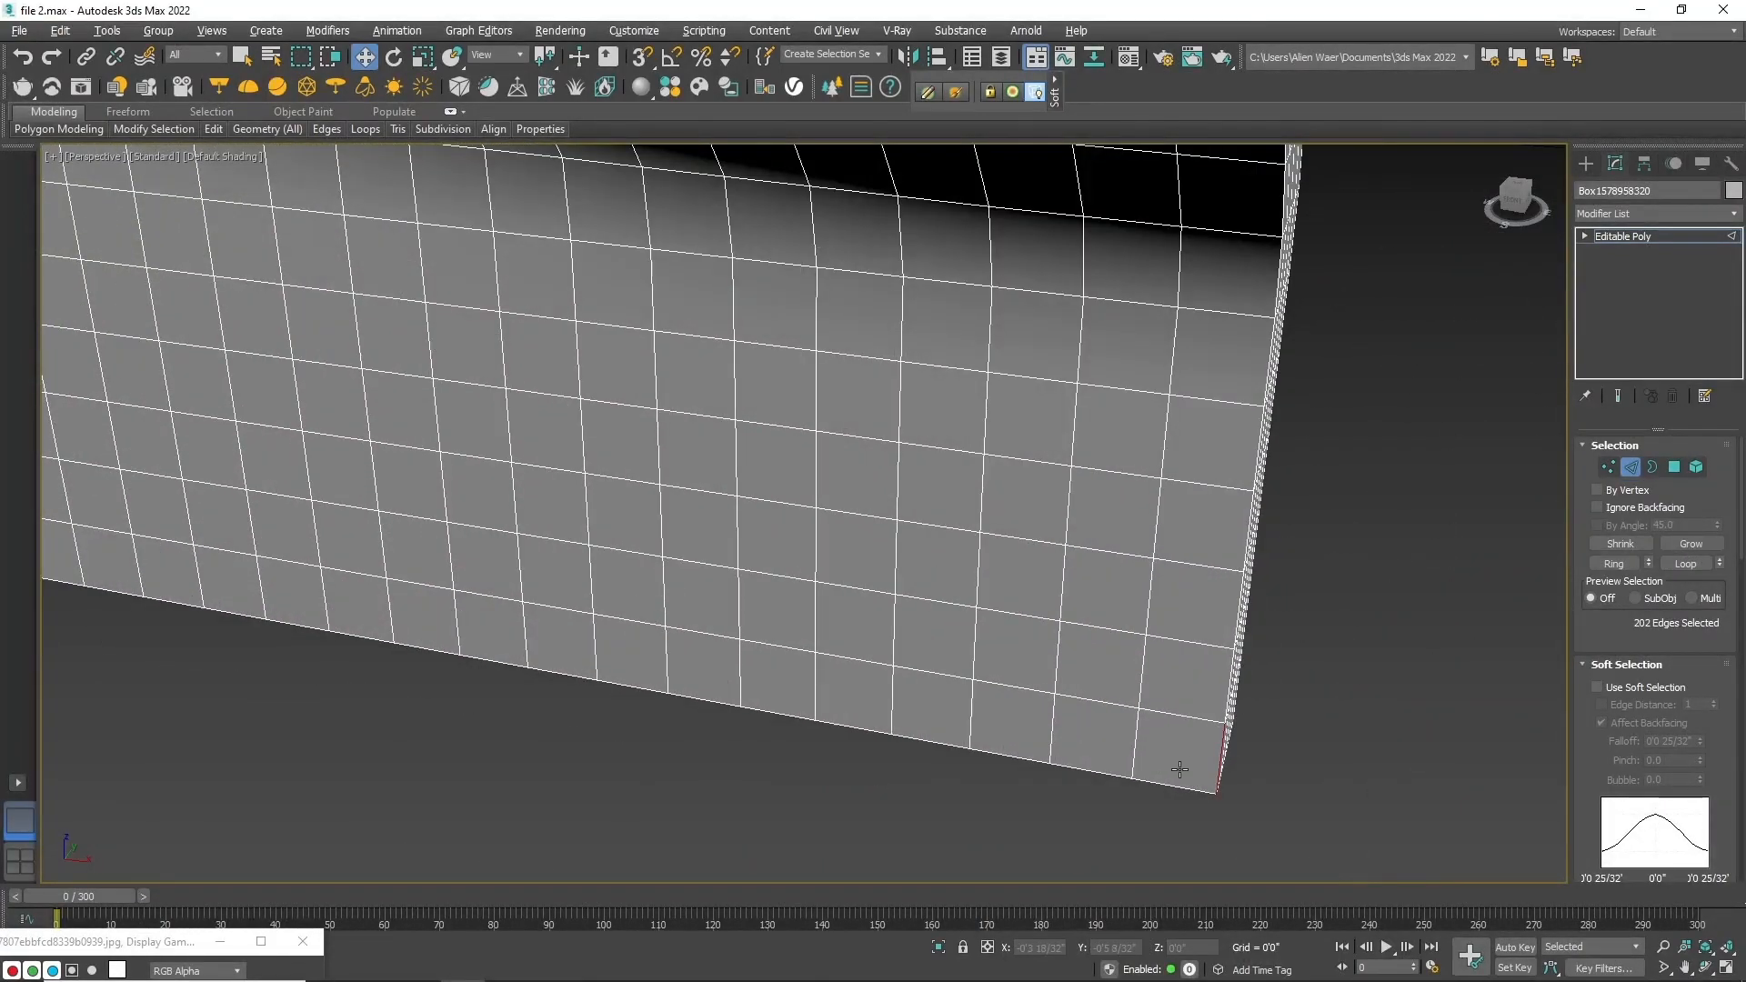
{"action": "left_click", "coordinate": [1175, 781], "text": "ctrl"}
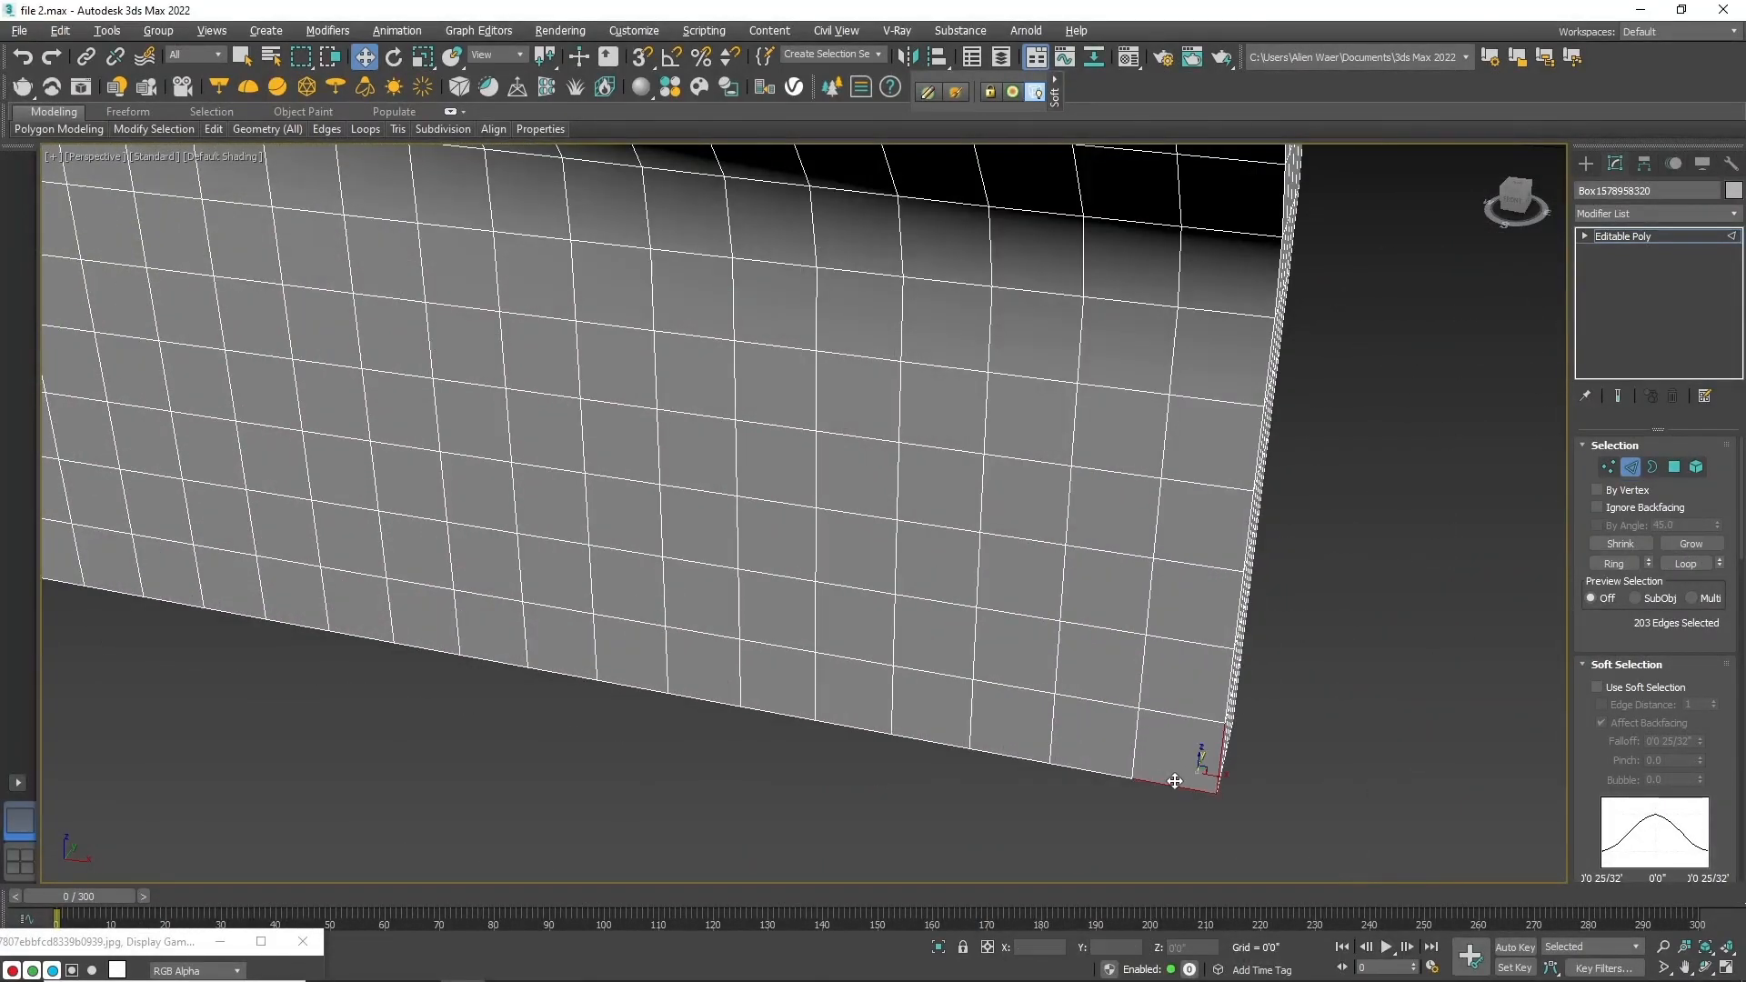
{"action": "left_click", "coordinate": [1686, 564]}
{"action": "scroll", "coordinate": [960, 611], "scroll_direction": "down", "scroll_amount": 3}
{"action": "scroll", "coordinate": [959, 611], "scroll_direction": "down", "scroll_amount": 6}
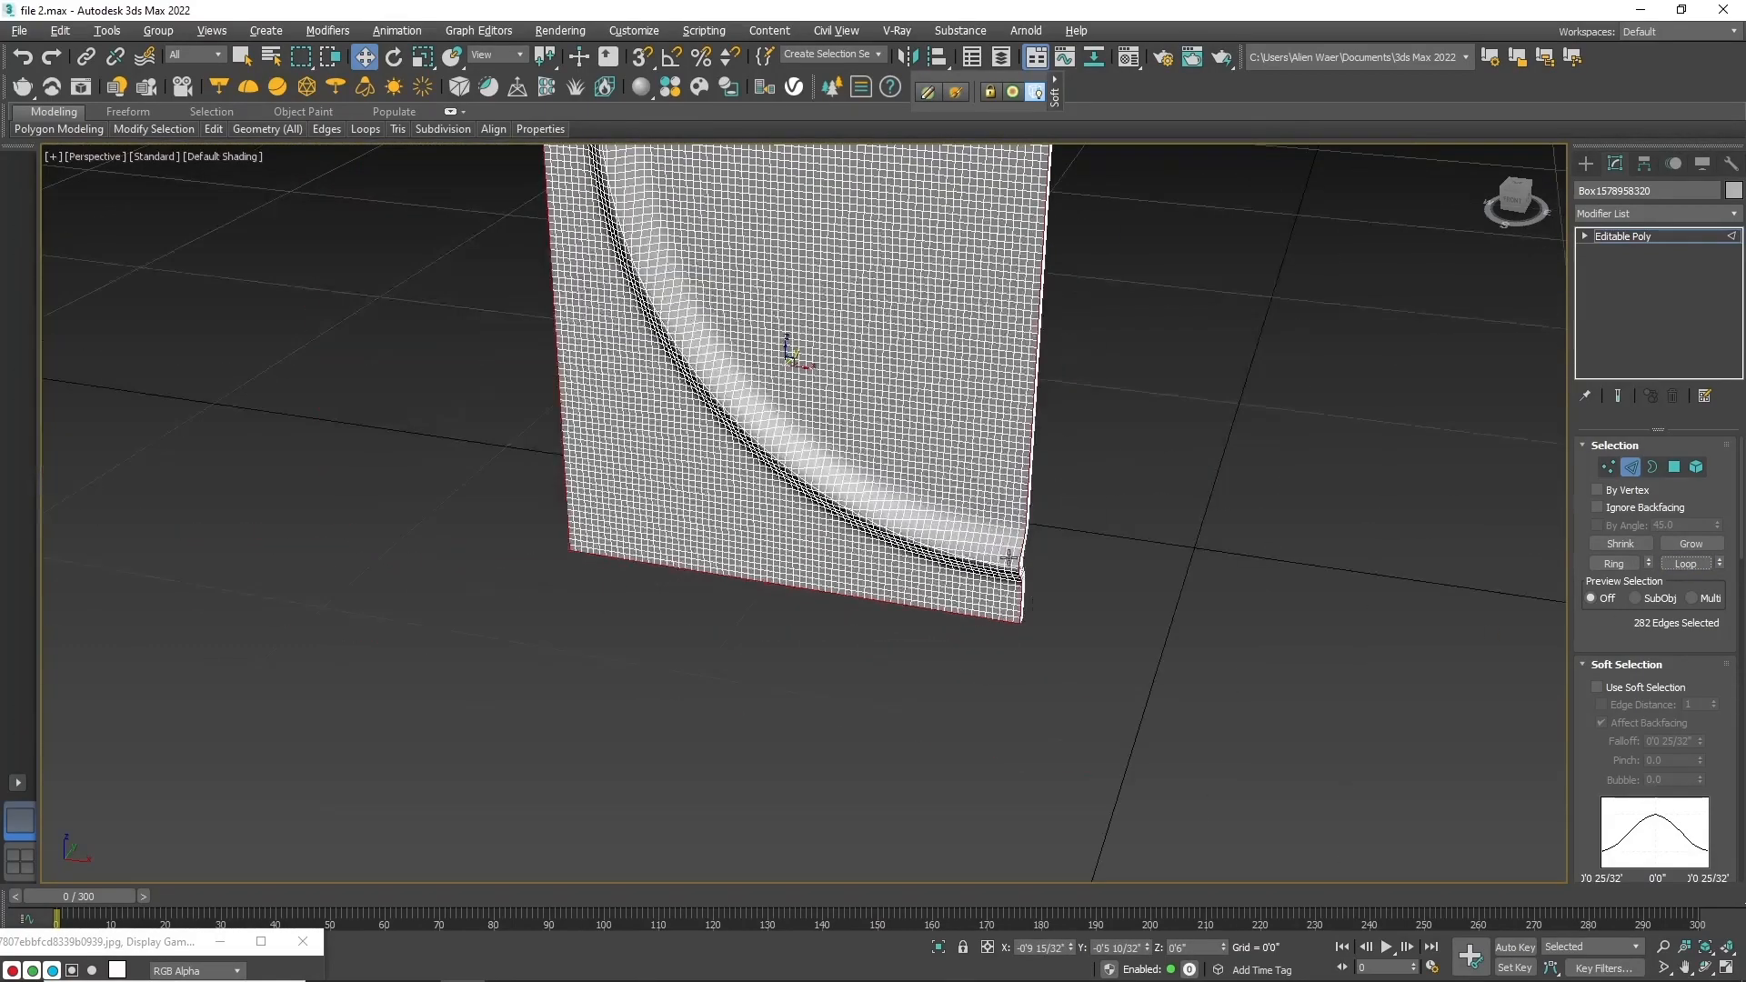
Step: Chamfer the selected front border edges by 0'0 2/32" with 2 segments
{"action": "scroll", "coordinate": [1032, 336], "scroll_direction": "up", "scroll_amount": 3}
{"action": "scroll", "coordinate": [1039, 316], "scroll_direction": "up", "scroll_amount": 6}
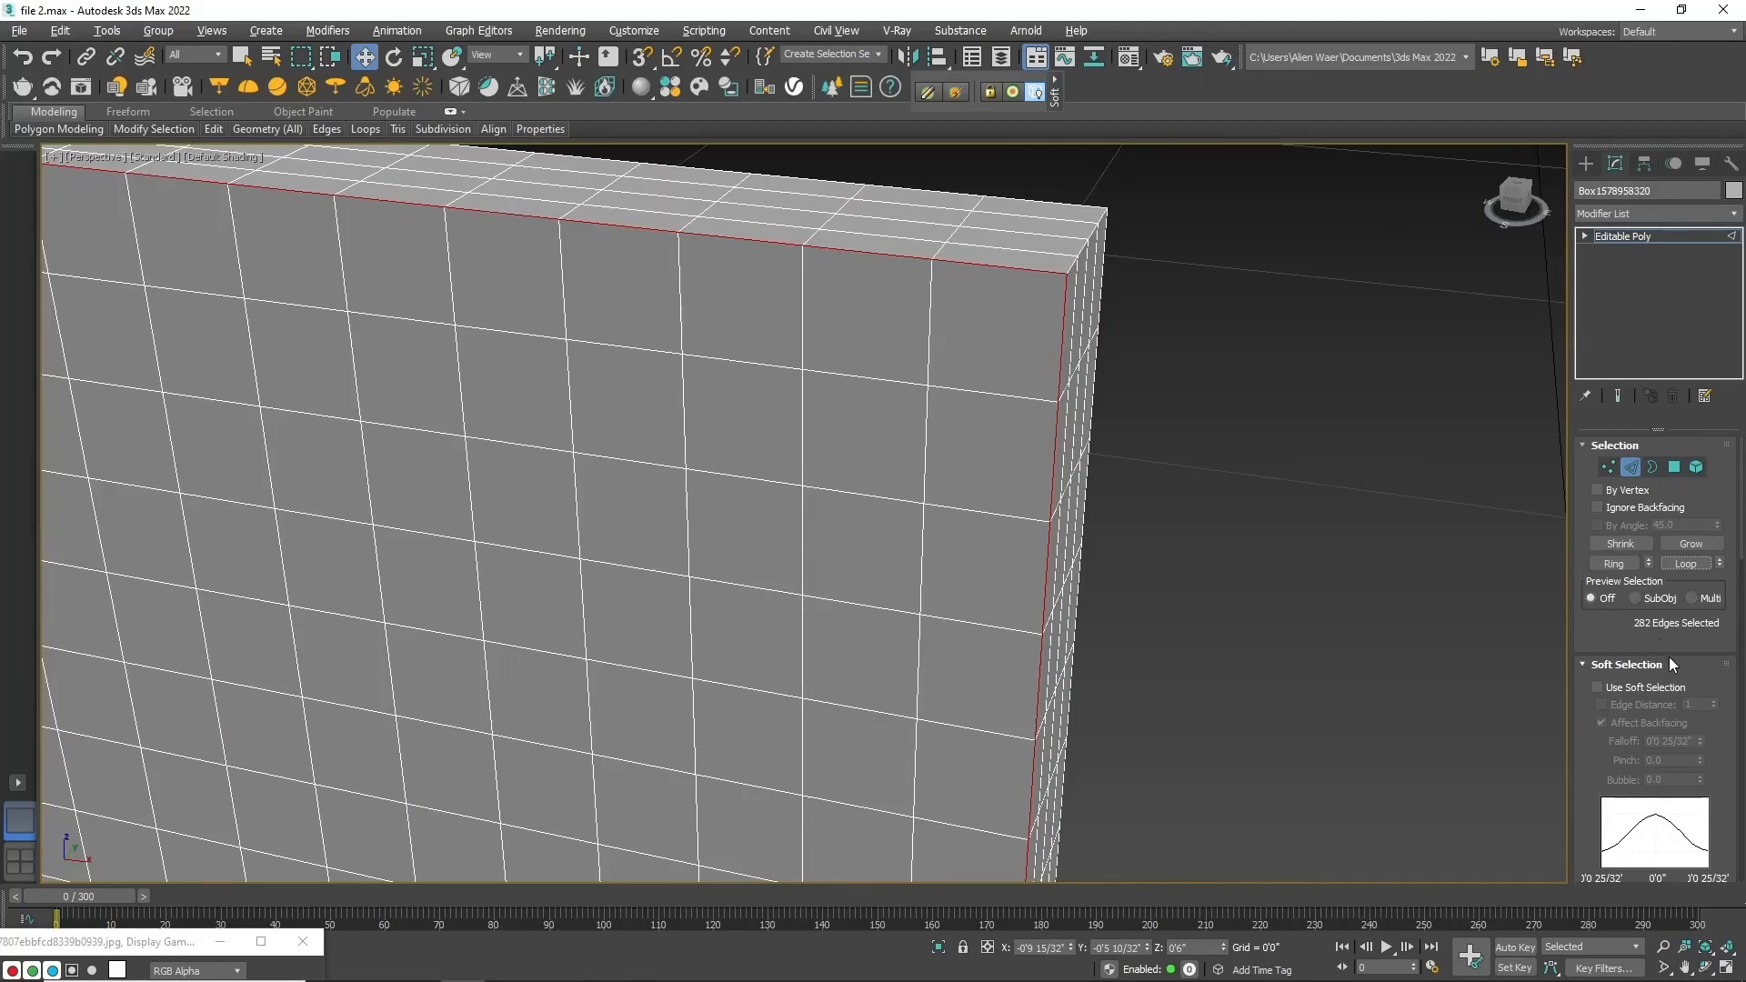
{"action": "scroll", "coordinate": [1669, 658], "scroll_direction": "down", "scroll_amount": 10}
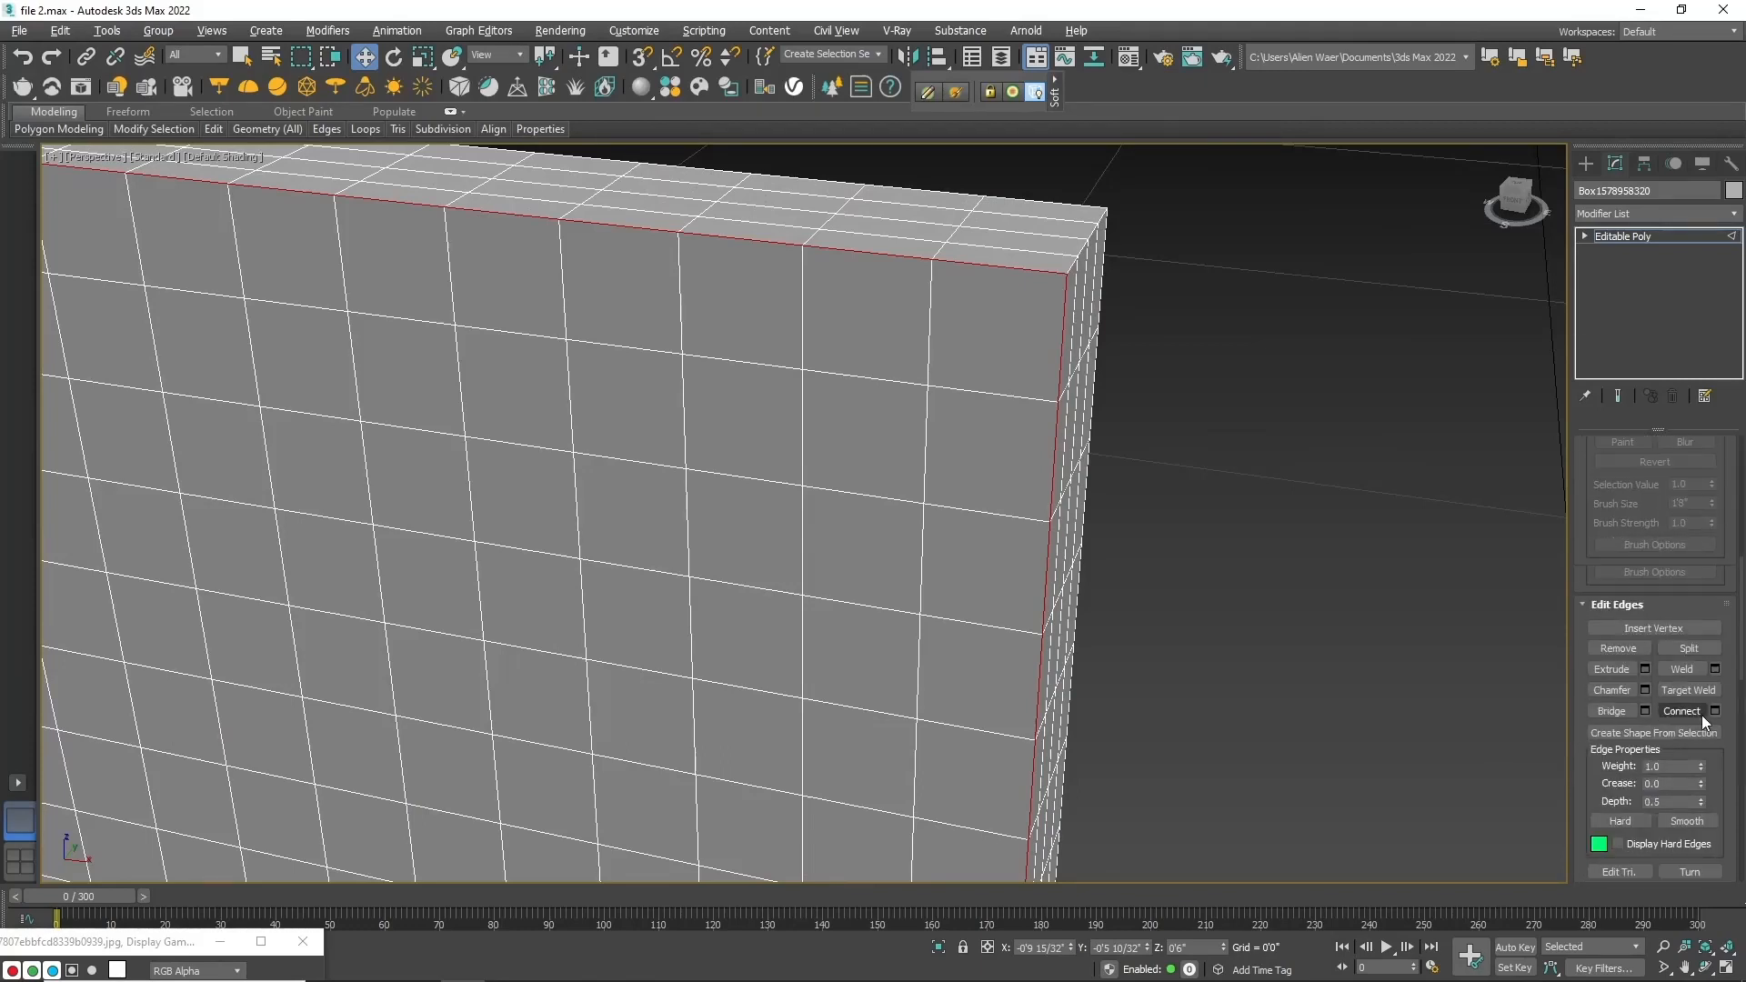
{"action": "scroll", "coordinate": [1703, 719], "scroll_direction": "down", "scroll_amount": 1}
{"action": "left_click", "coordinate": [1646, 663]}
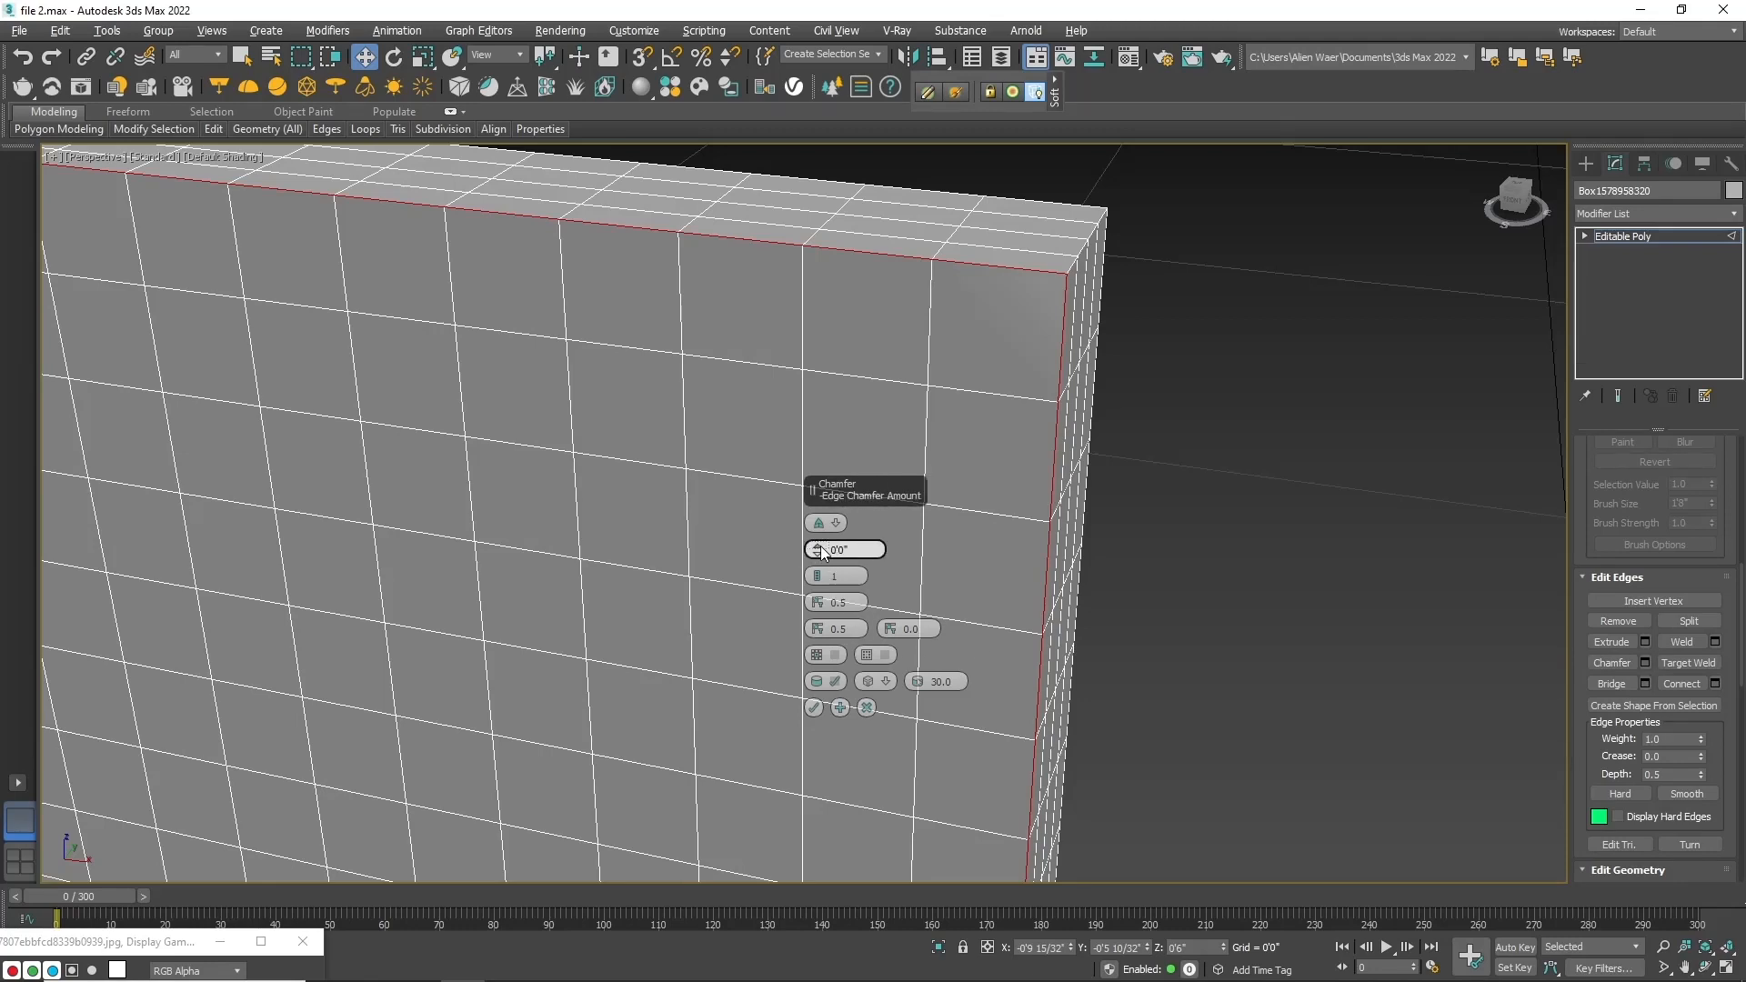
{"action": "left_click_drag", "start_coordinate": [821, 536], "coordinate": [821, 578]}
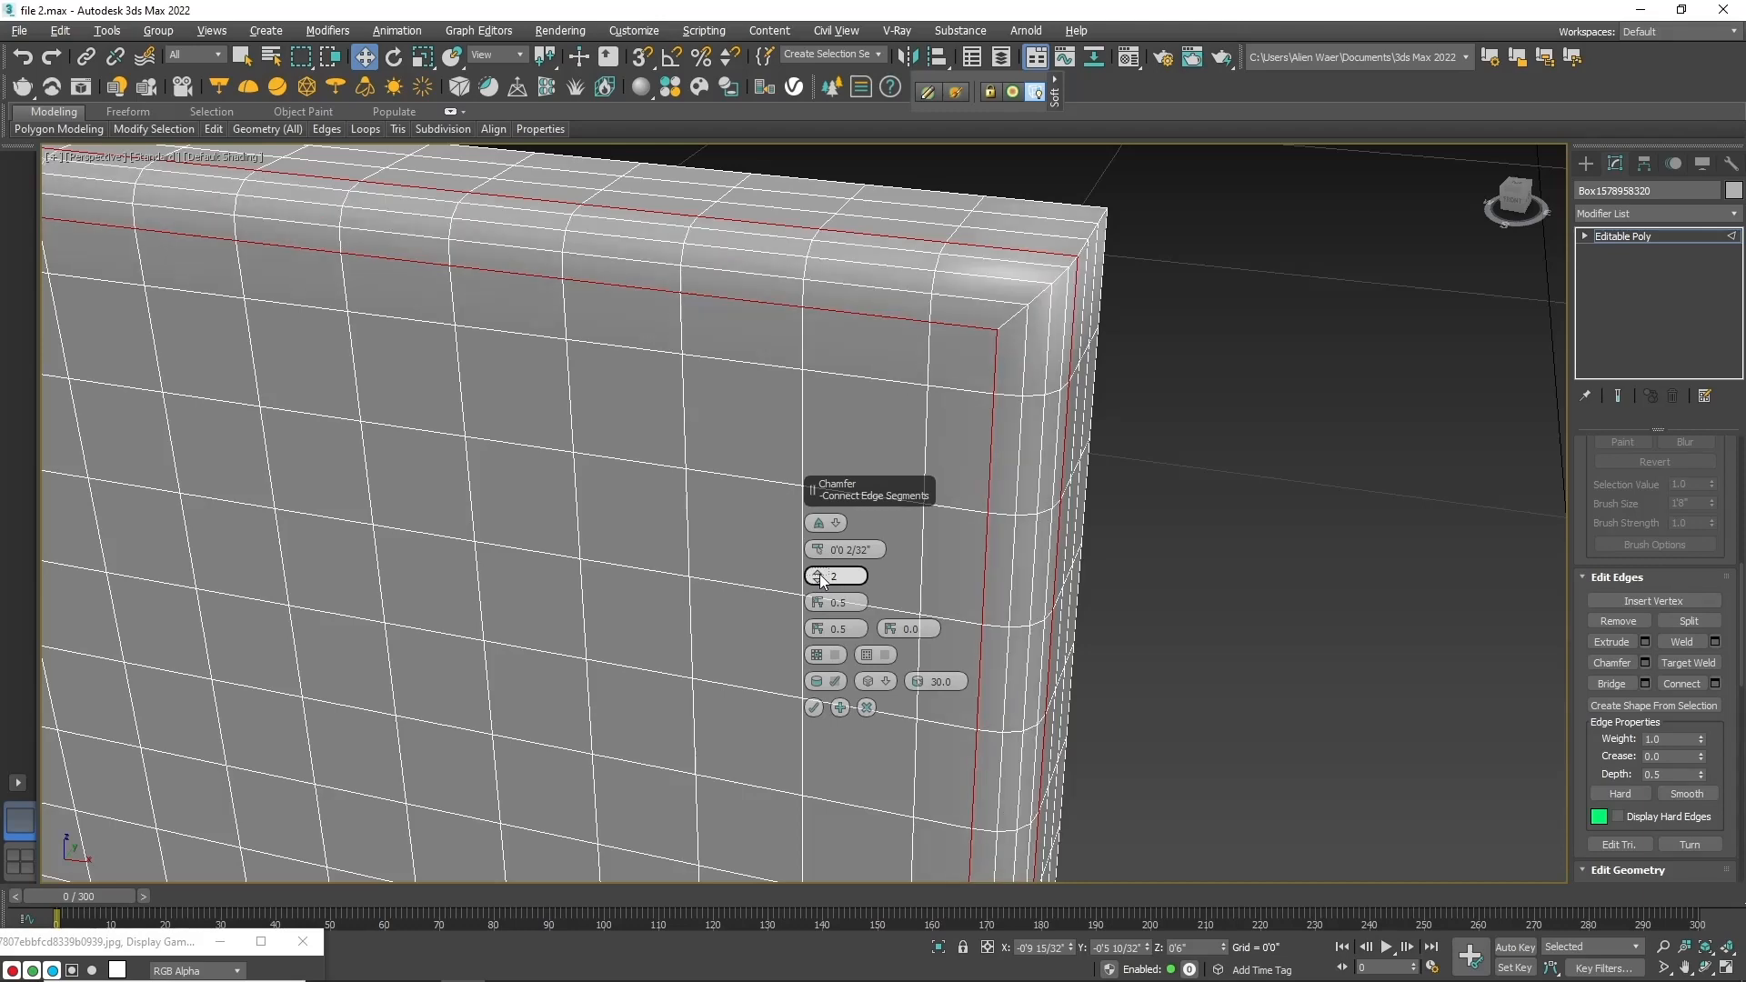
{"action": "left_click", "coordinate": [815, 707]}
Step: Switch to the front view, leave edge editing and deselect the panel
{"action": "left_click", "coordinate": [443, 129]}
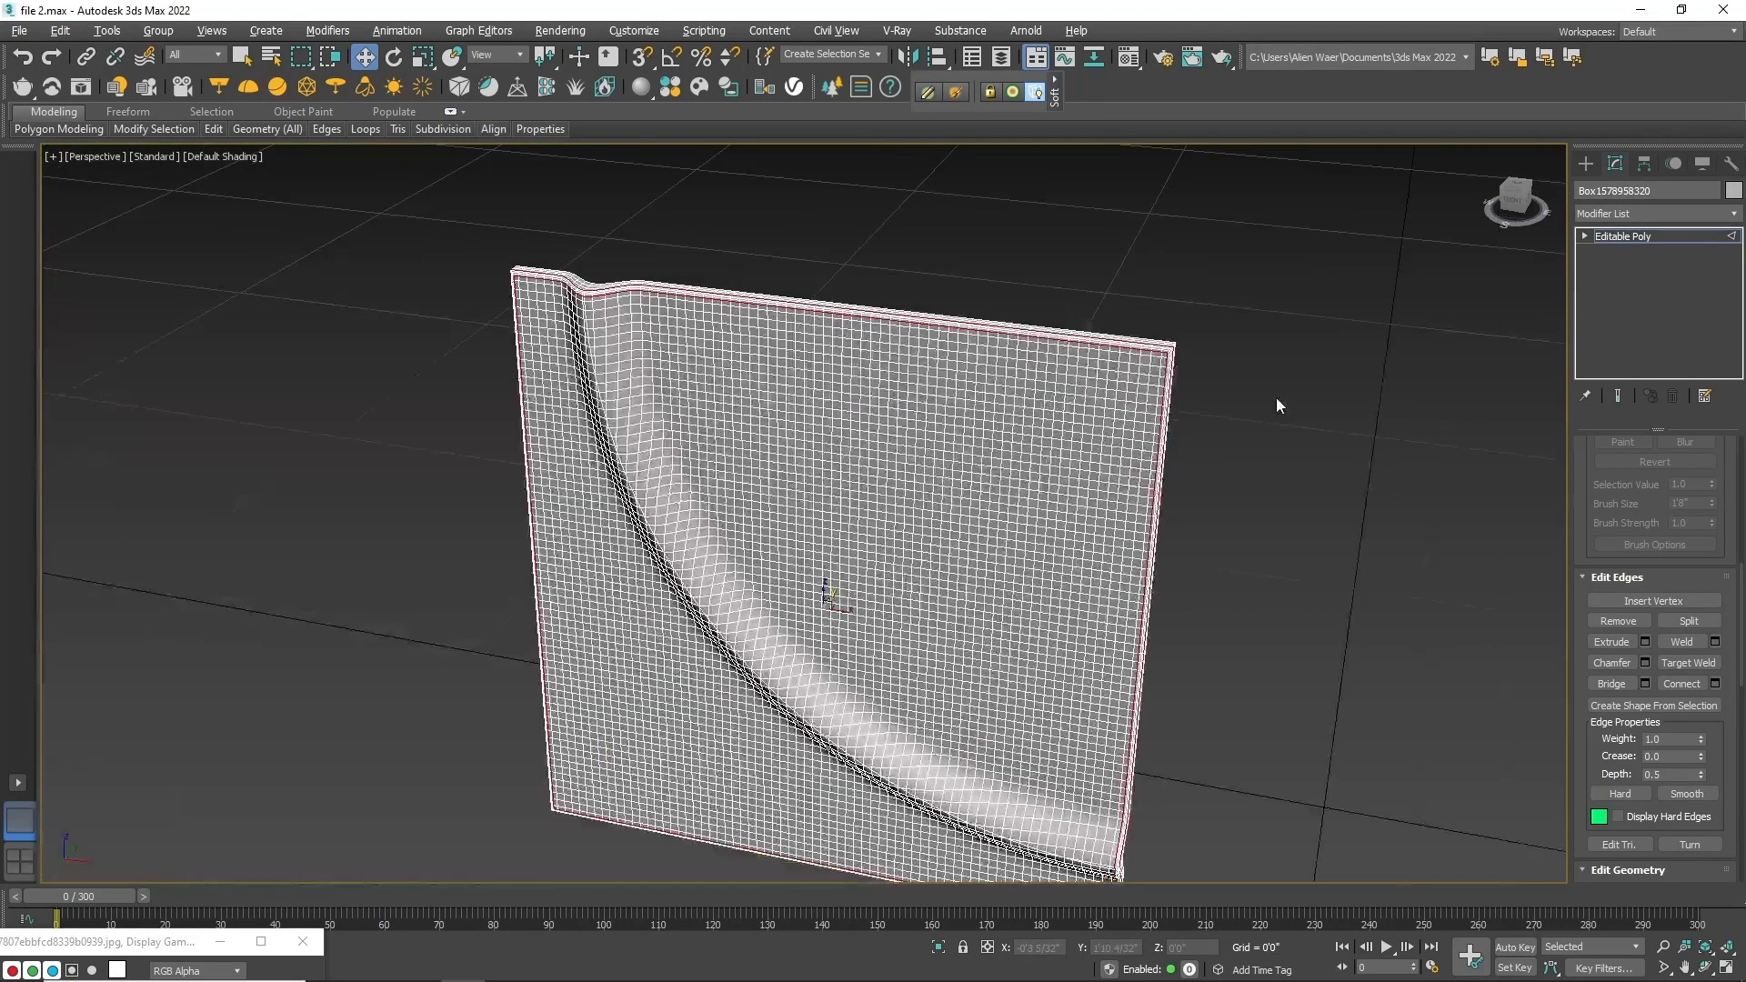
{"action": "key", "text": "f"}
{"action": "scroll", "coordinate": [990, 466], "scroll_direction": "down", "scroll_amount": 3}
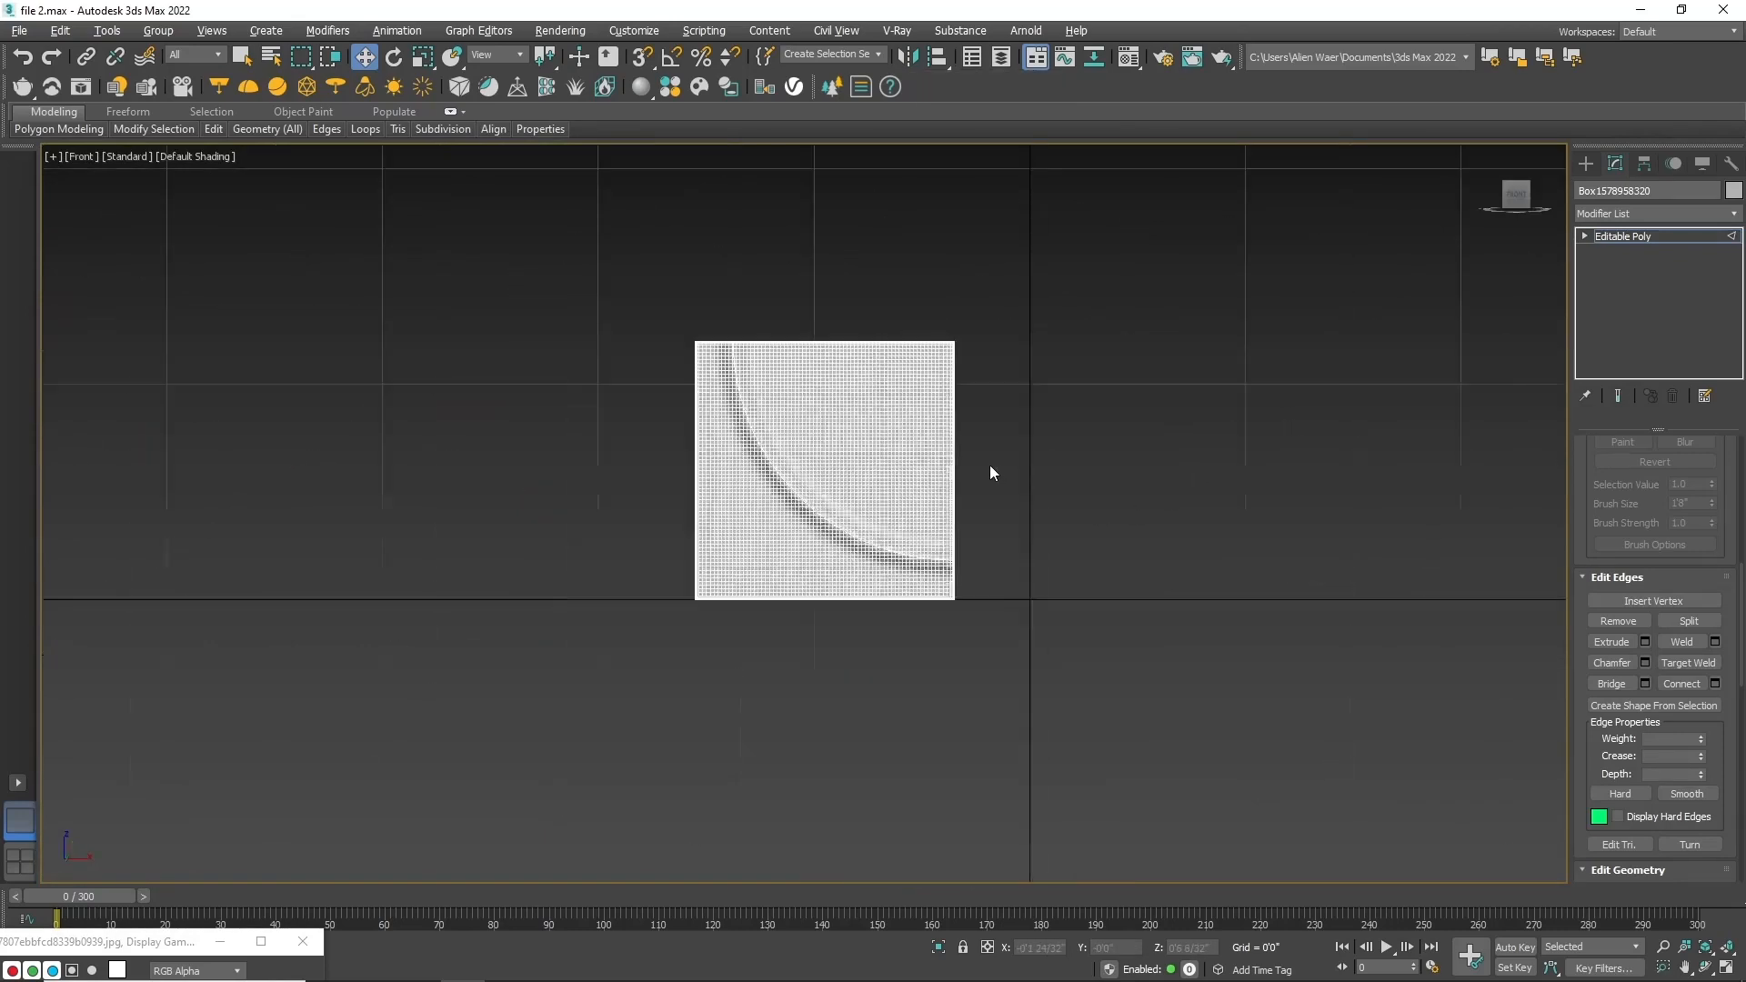
{"action": "scroll", "coordinate": [878, 411], "scroll_direction": "up", "scroll_amount": 3}
{"action": "left_click", "coordinate": [1586, 164]}
{"action": "left_click", "coordinate": [1224, 476]}
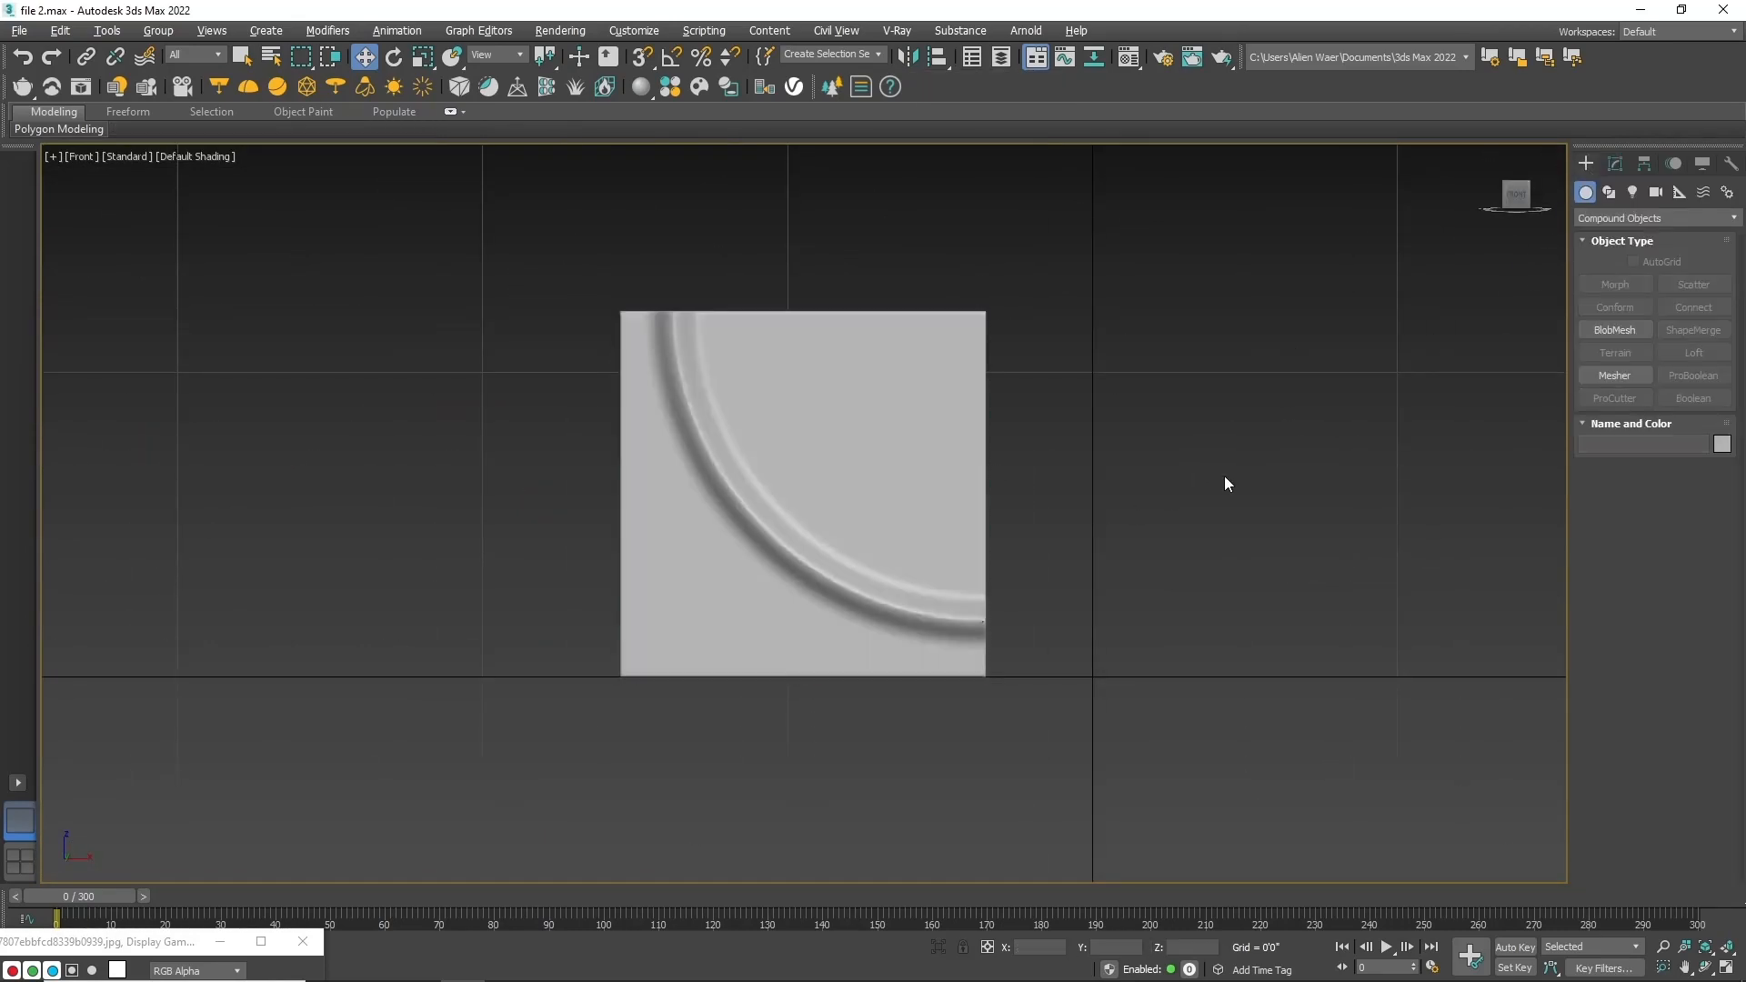
Step: Copy the panel along X and place the duplicate against the original's right side
{"action": "left_click", "coordinate": [778, 657]}
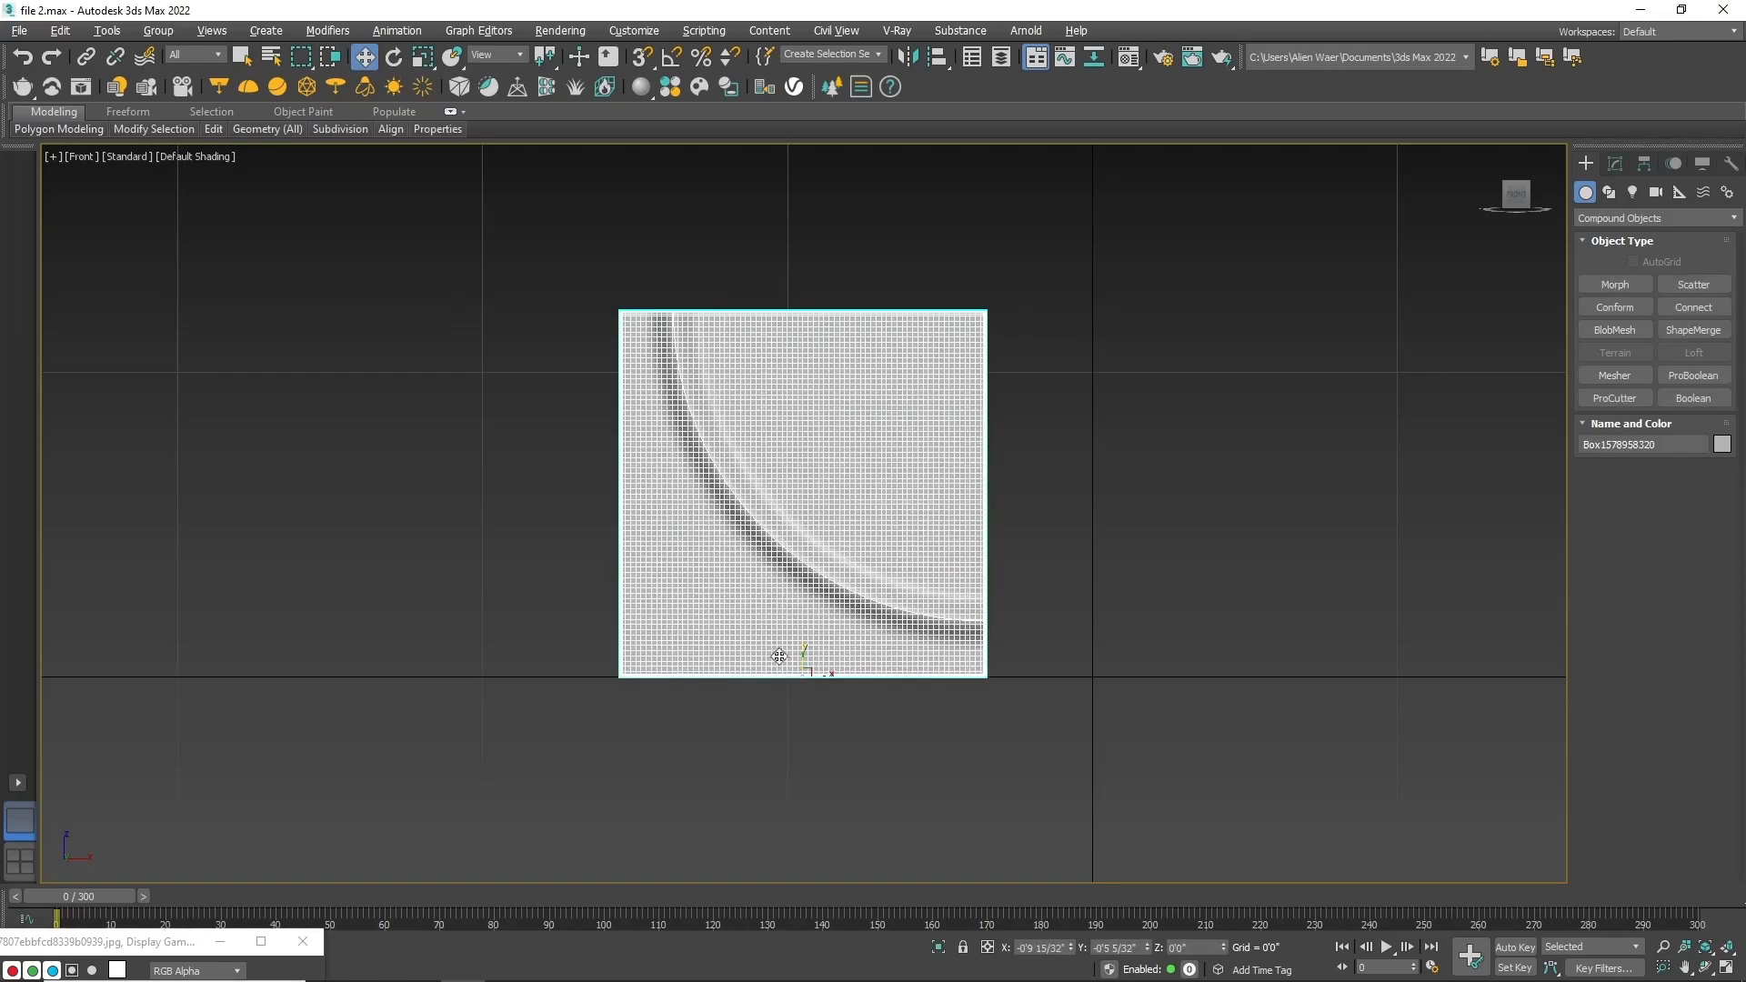
{"action": "scroll", "coordinate": [773, 659], "scroll_direction": "down", "scroll_amount": 3}
{"action": "scroll", "coordinate": [756, 673], "scroll_direction": "up", "scroll_amount": 3}
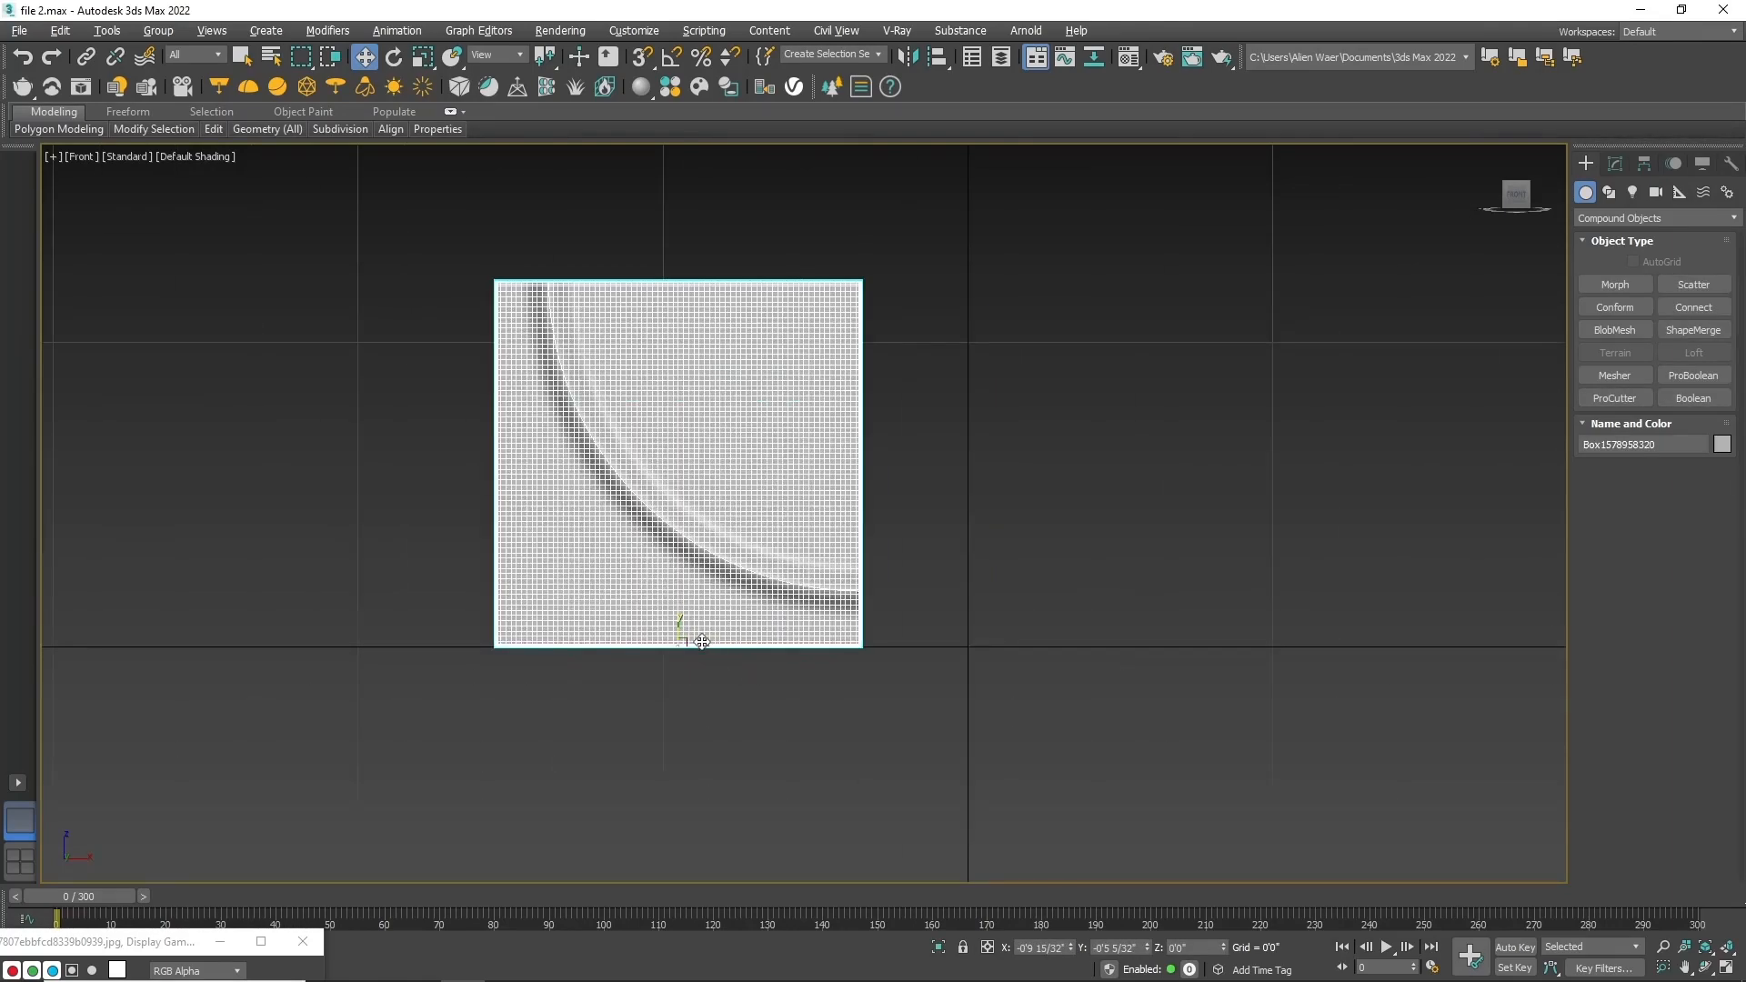
{"action": "mouse_move", "coordinate": [695, 636]}
{"action": "left_mouse_down", "text": "shift"}
{"action": "mouse_move", "coordinate": [947, 647]}
{"action": "mouse_move", "coordinate": [867, 670]}
{"action": "left_mouse_up", "text": "shift"}
{"action": "left_click", "coordinate": [943, 578]}
{"action": "left_click_drag", "start_coordinate": [697, 644], "coordinate": [1068, 644], "text": "shift"}
{"action": "left_click", "coordinate": [873, 577]}
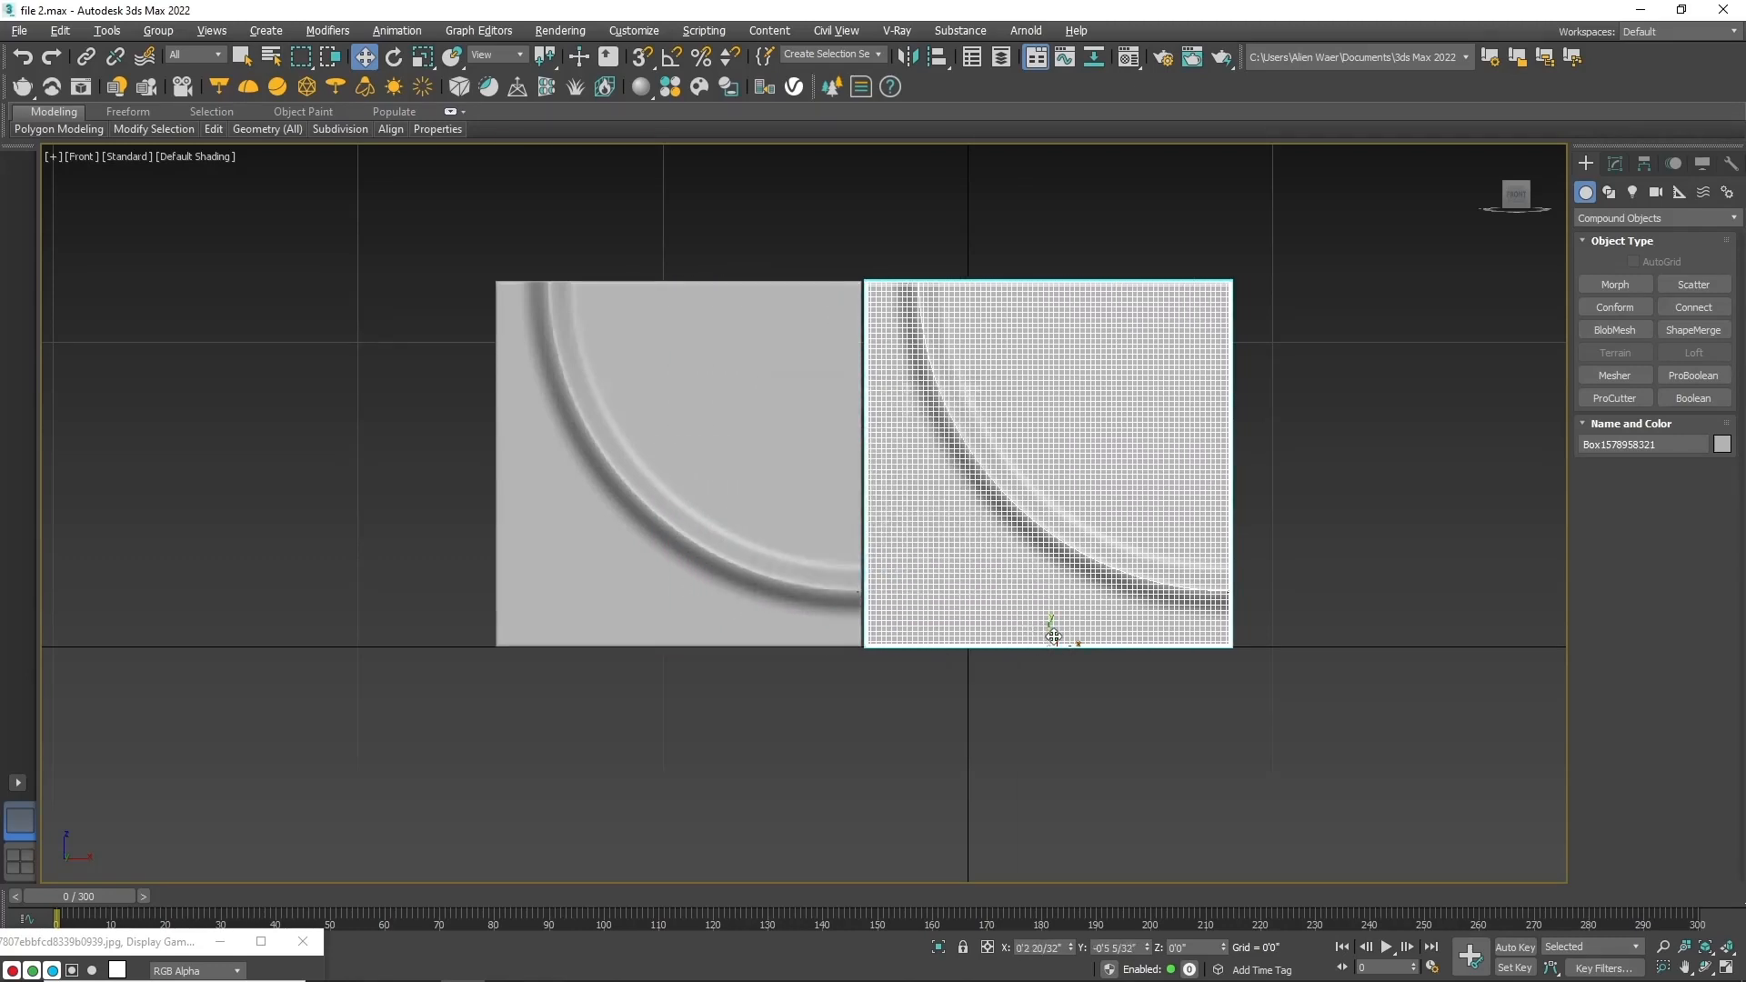
{"action": "left_click_drag", "start_coordinate": [1071, 646], "coordinate": [1065, 646]}
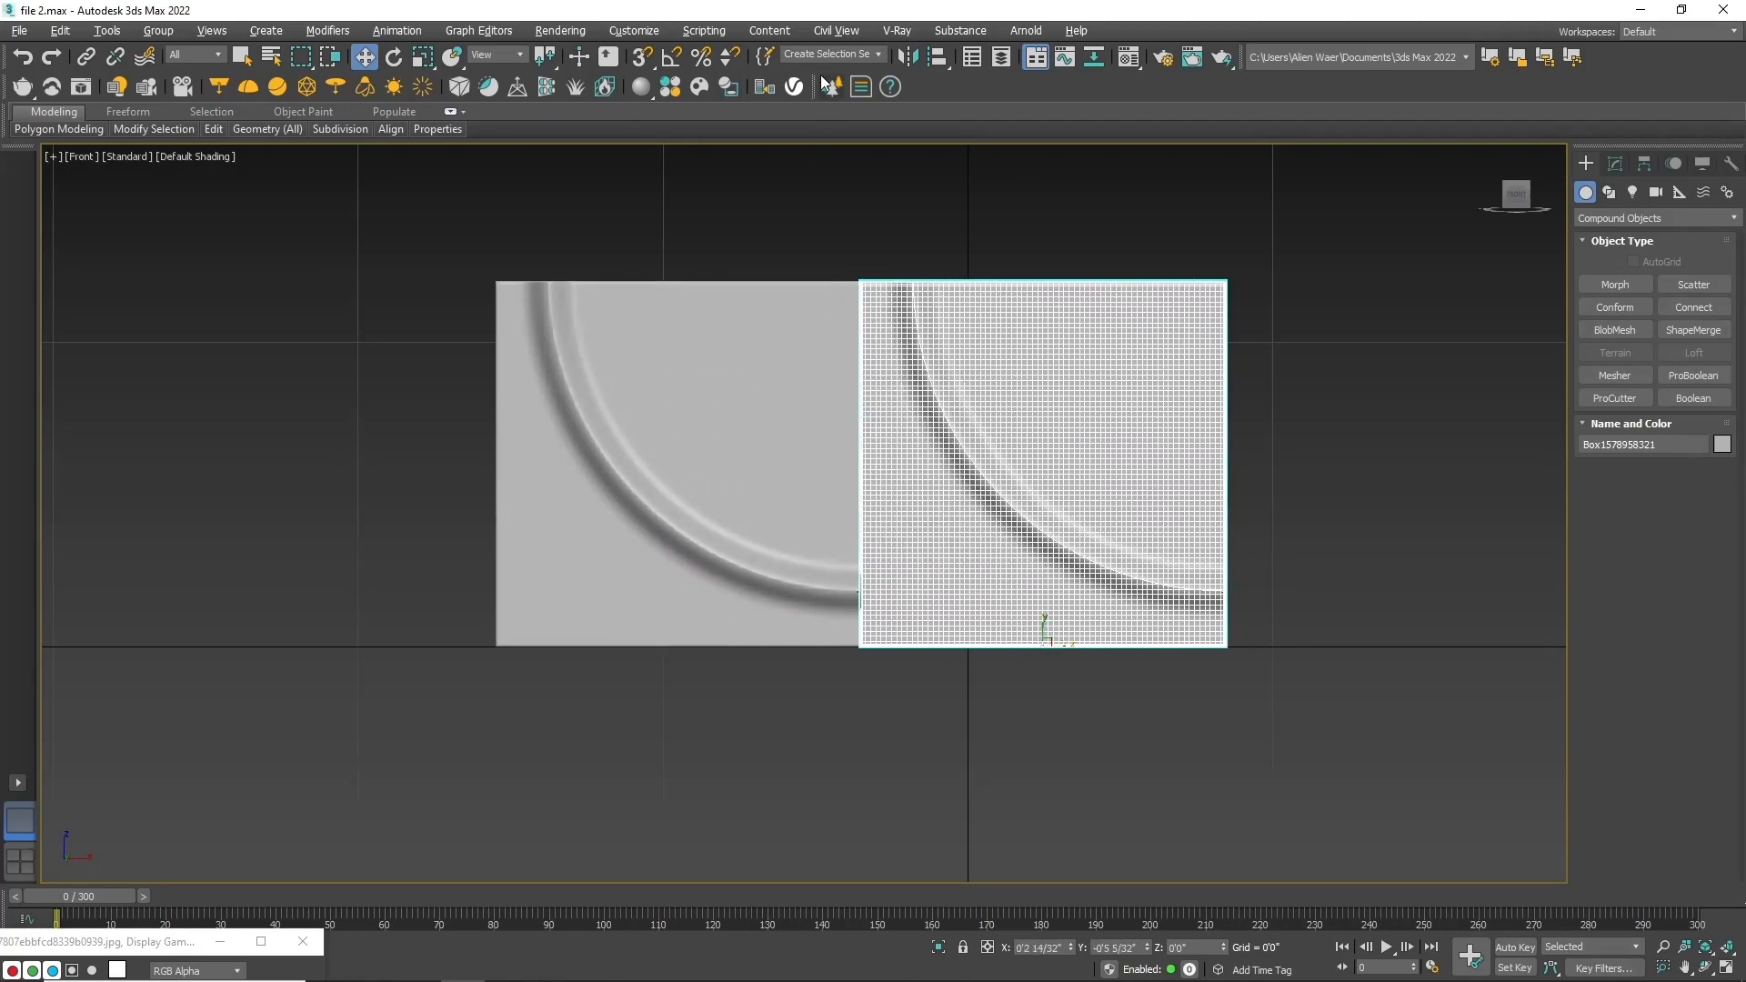
Step: Mirror the copied panel across X without cloning and move it flush with the original panel's edge
{"action": "left_click", "coordinate": [909, 58]}
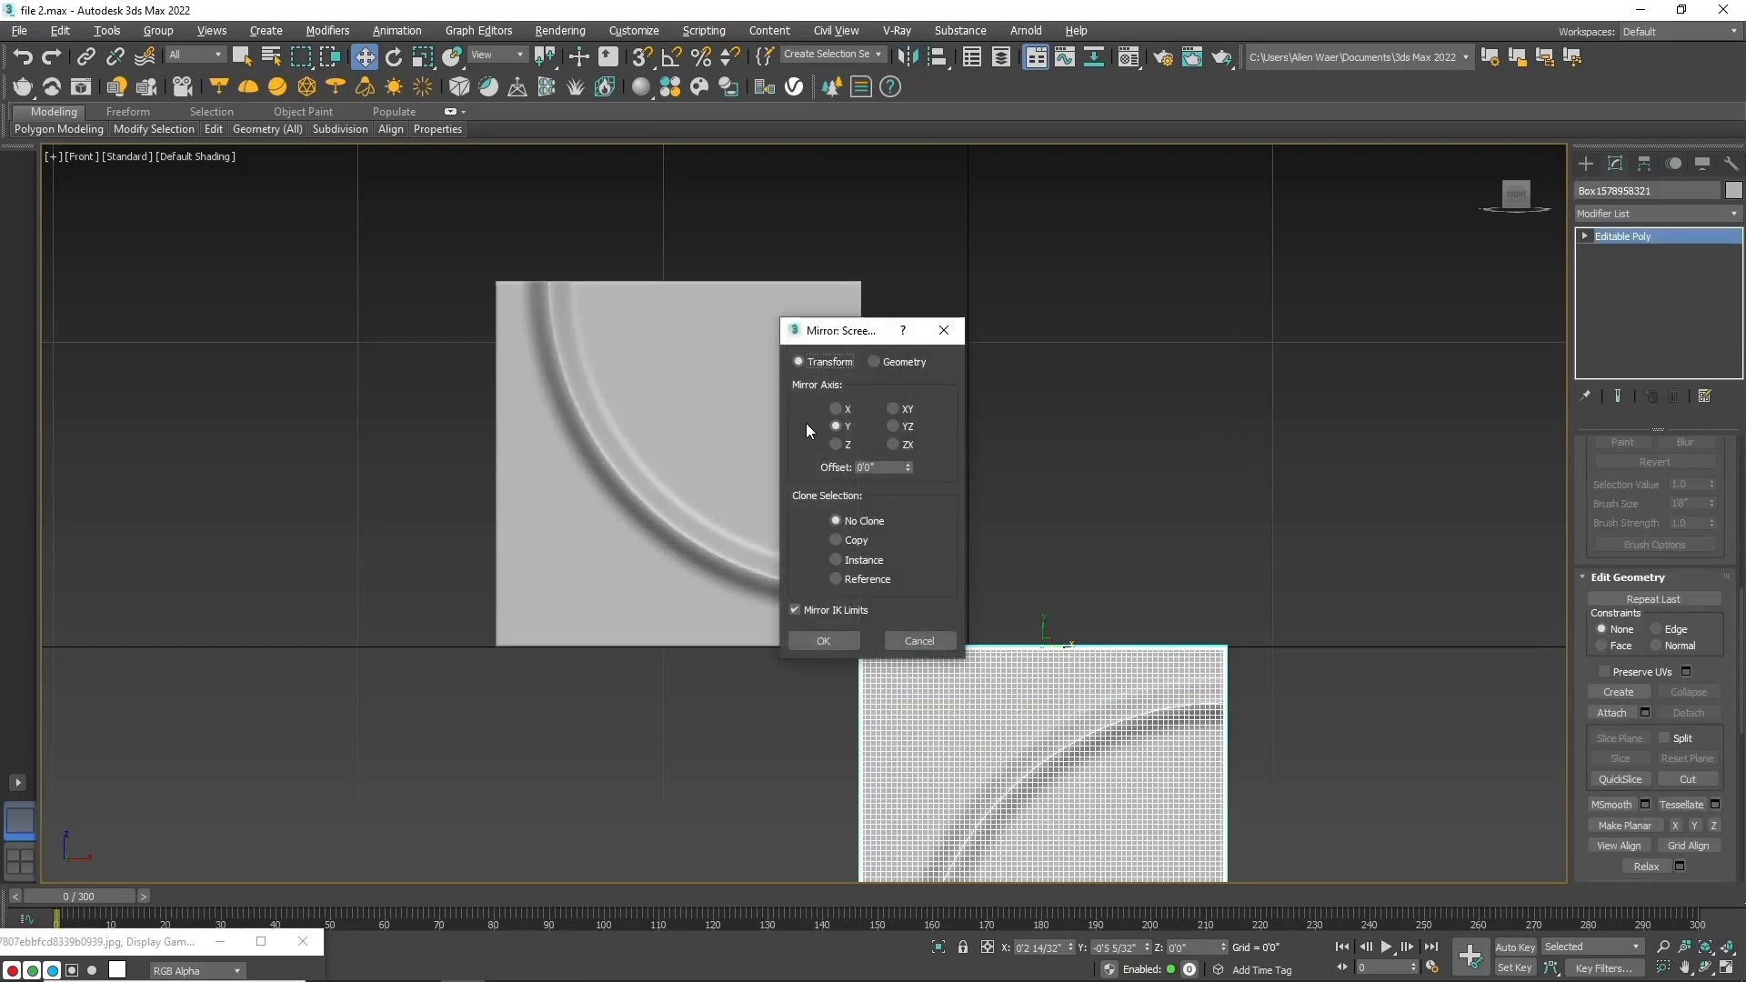
{"action": "left_click", "coordinate": [835, 409]}
{"action": "left_click", "coordinate": [804, 644]}
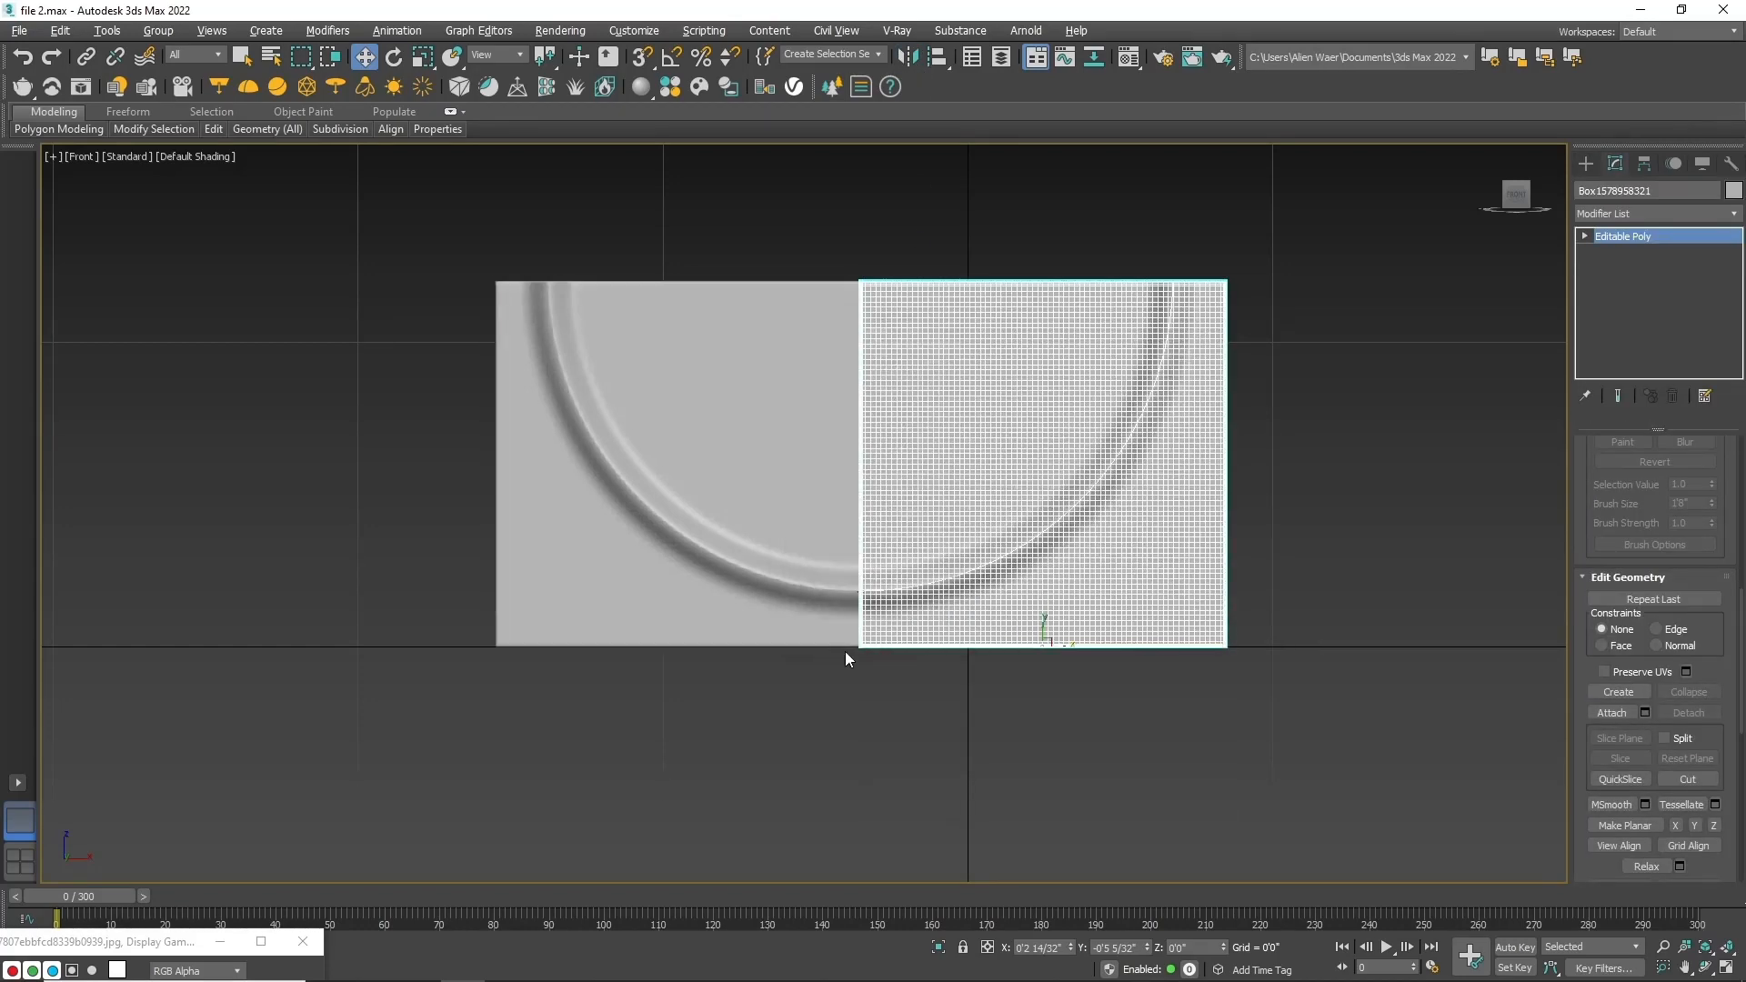
{"action": "scroll", "coordinate": [873, 653], "scroll_direction": "up", "scroll_amount": 10}
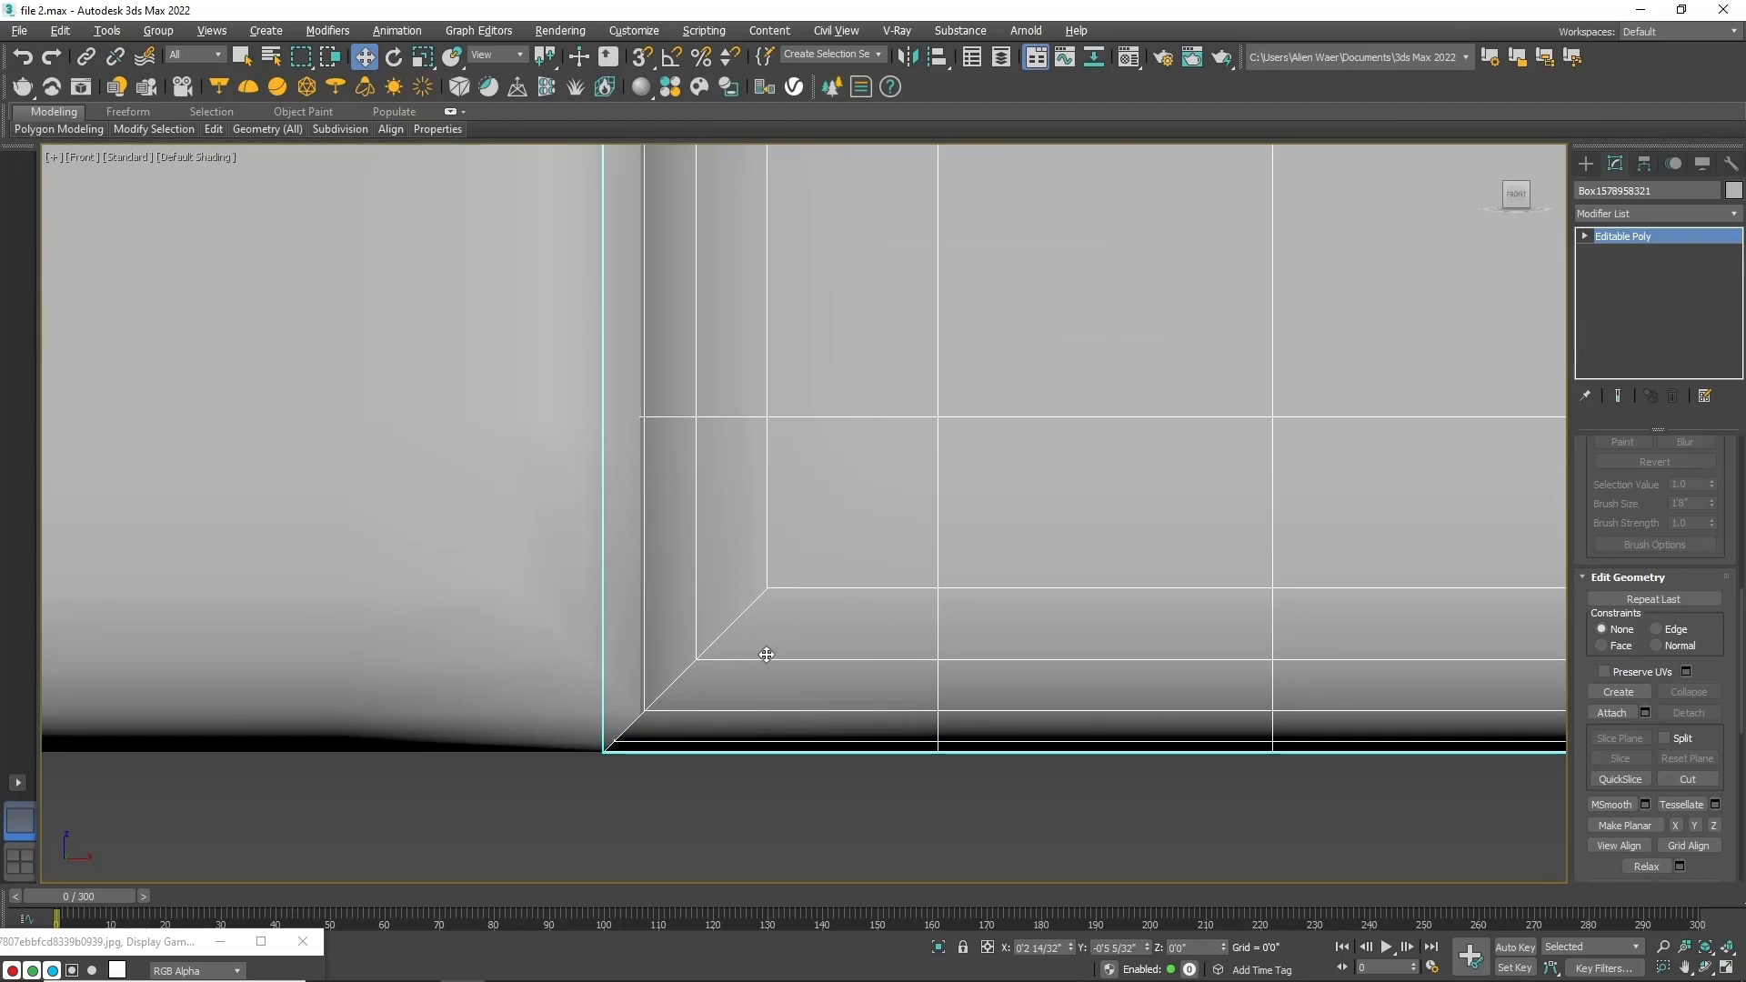
{"action": "middle_click_drag", "start_coordinate": [764, 655], "coordinate": [799, 646]}
{"action": "mouse_move", "coordinate": [801, 658]}
{"action": "left_mouse_down"}
{"action": "mouse_move", "coordinate": [831, 658]}
{"action": "mouse_move", "coordinate": [793, 664]}
{"action": "left_mouse_up"}
{"action": "scroll", "coordinate": [667, 768], "scroll_direction": "down", "scroll_amount": 10}
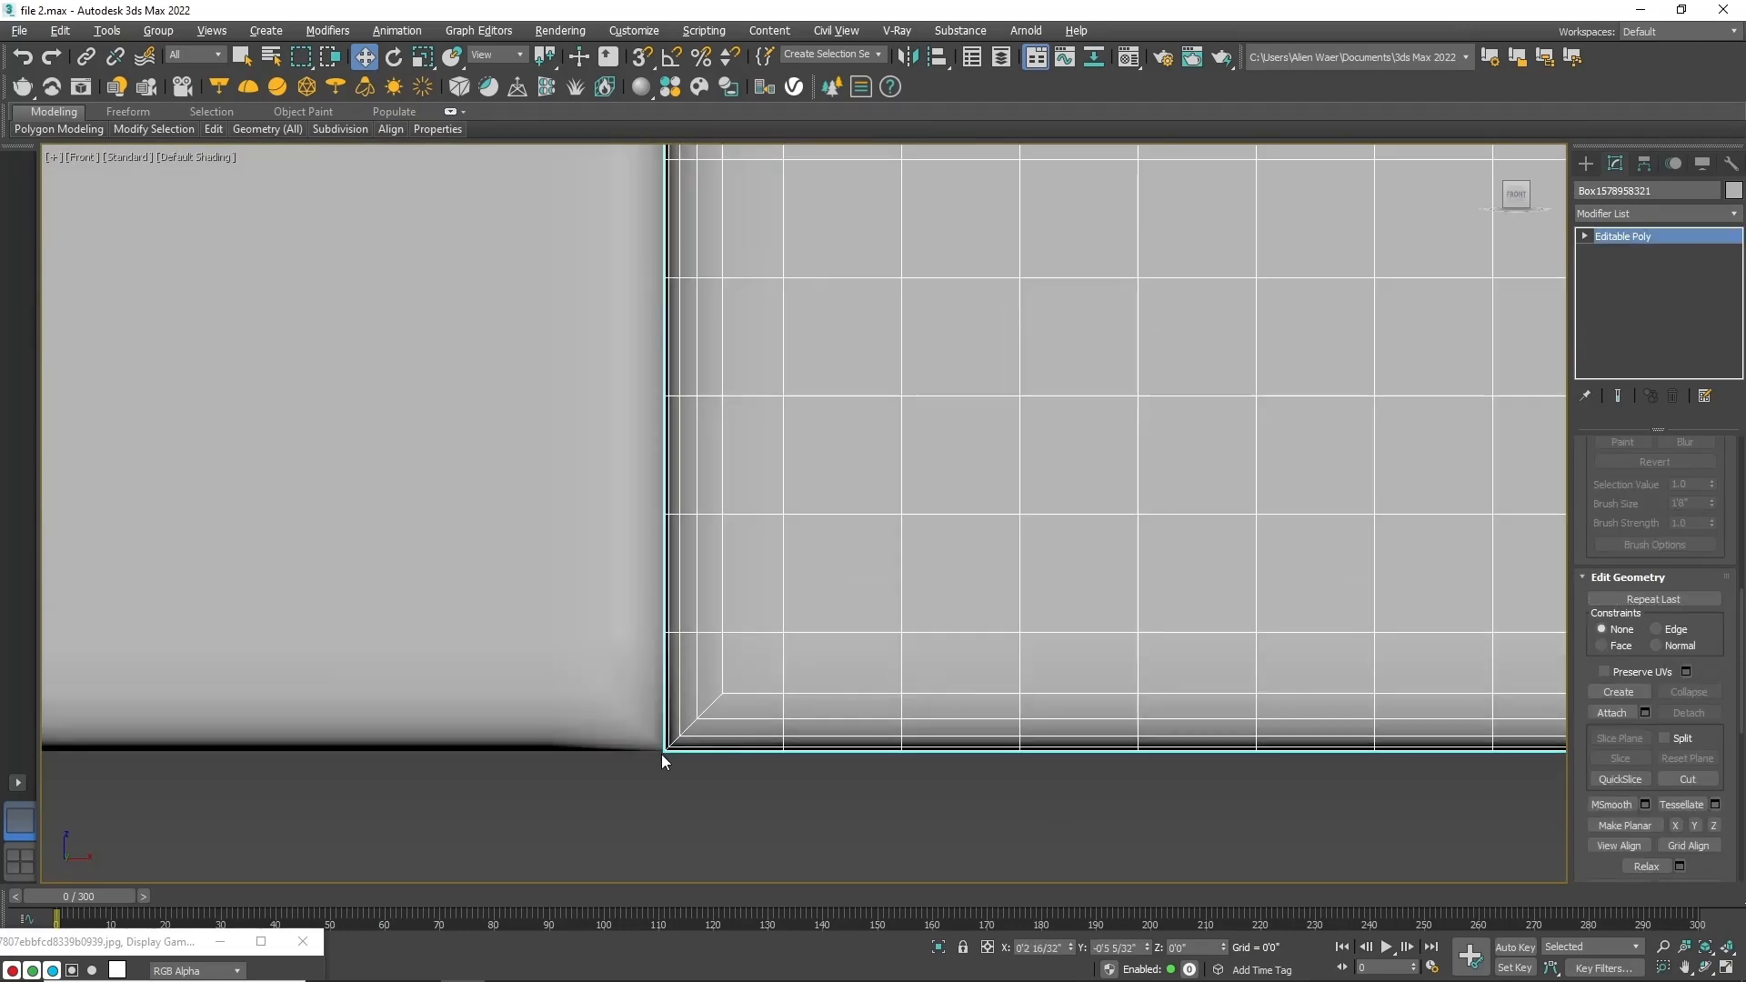
{"action": "left_click", "coordinate": [1040, 581]}
Step: Select both half-circle panels and make one copy of the pair directly above them
{"action": "scroll", "coordinate": [587, 500], "scroll_direction": "up", "scroll_amount": 3}
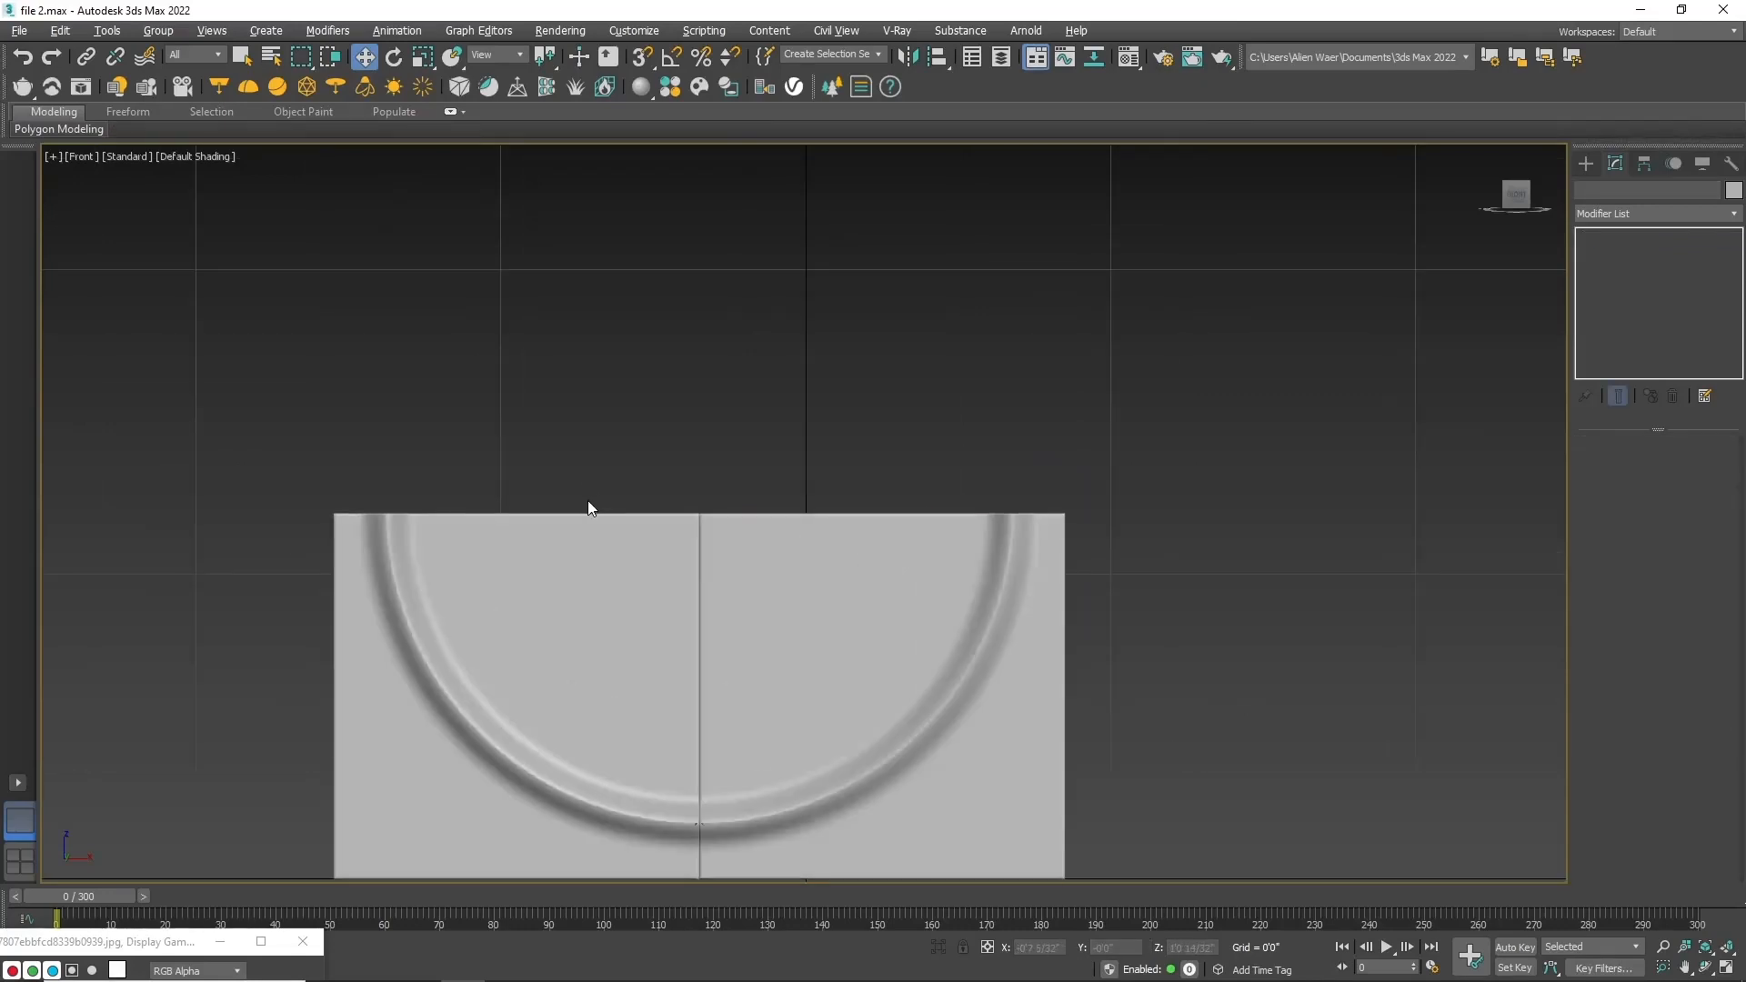
{"action": "left_click_drag", "start_coordinate": [588, 474], "coordinate": [773, 587]}
{"action": "left_click_drag", "start_coordinate": [694, 670], "coordinate": [694, 305], "text": "shift"}
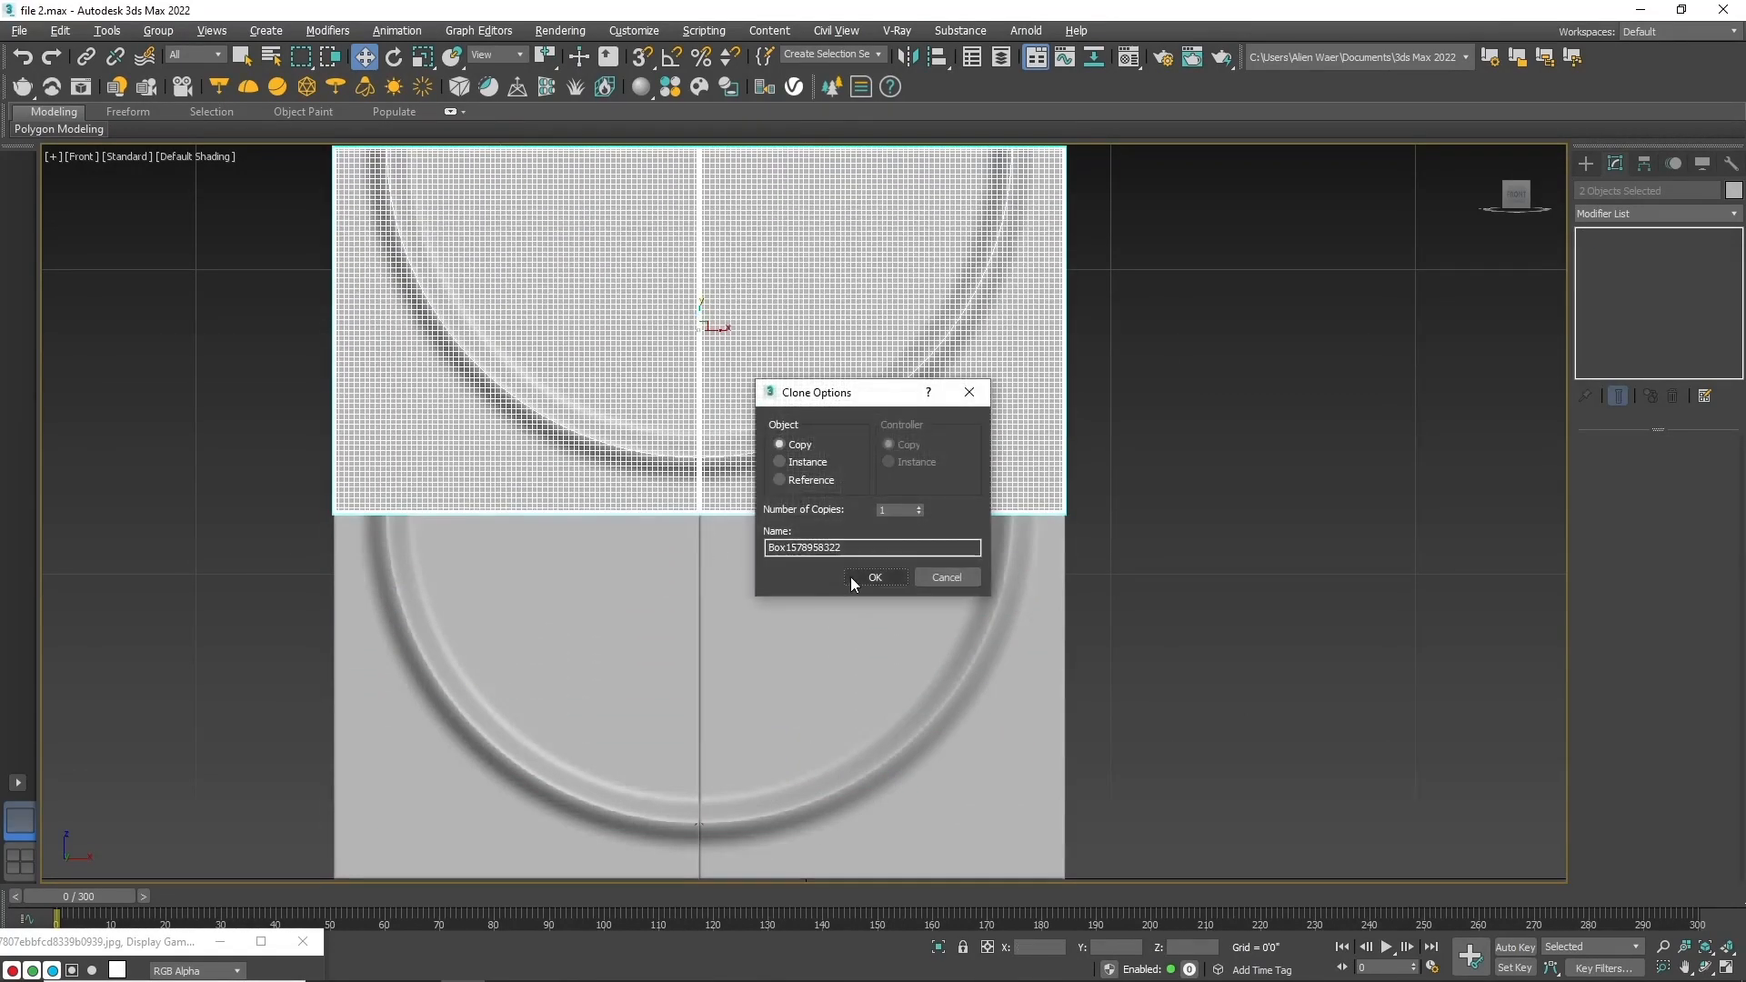
{"action": "left_click", "coordinate": [869, 577]}
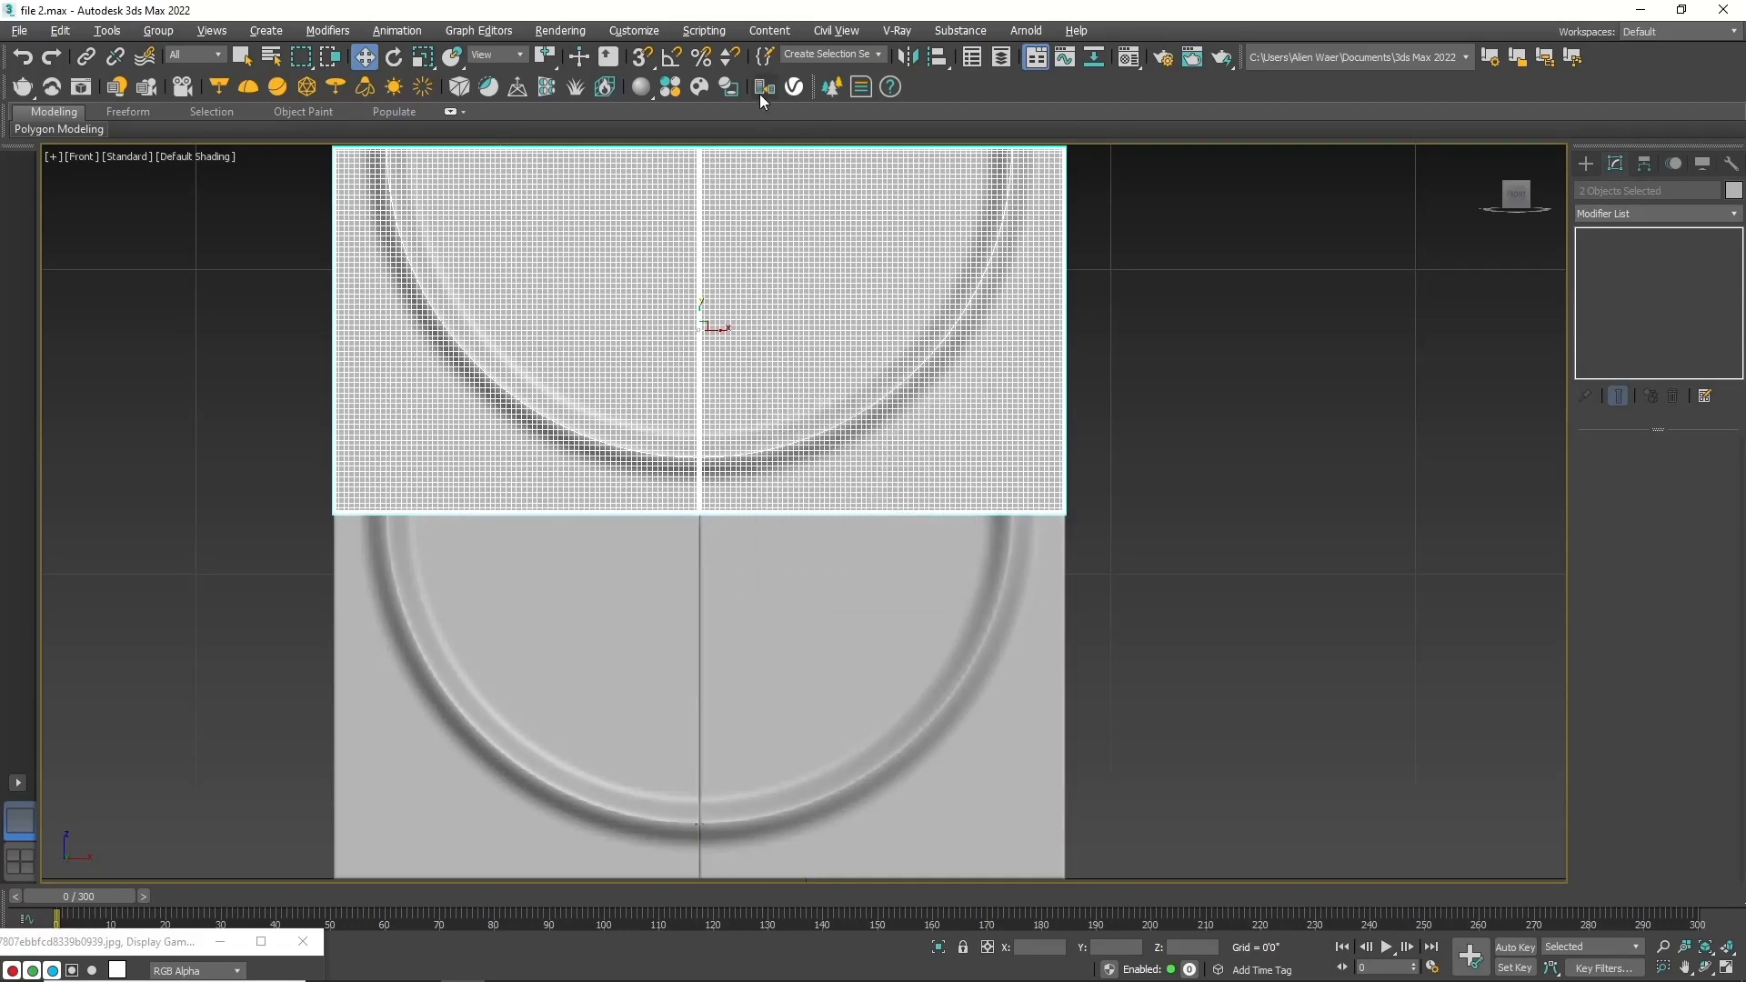
Step: Mirror the upper pair across Y without cloning, align its outer edge with the lower pair, and deselect it
{"action": "left_click", "coordinate": [914, 58]}
{"action": "left_click", "coordinate": [842, 428]}
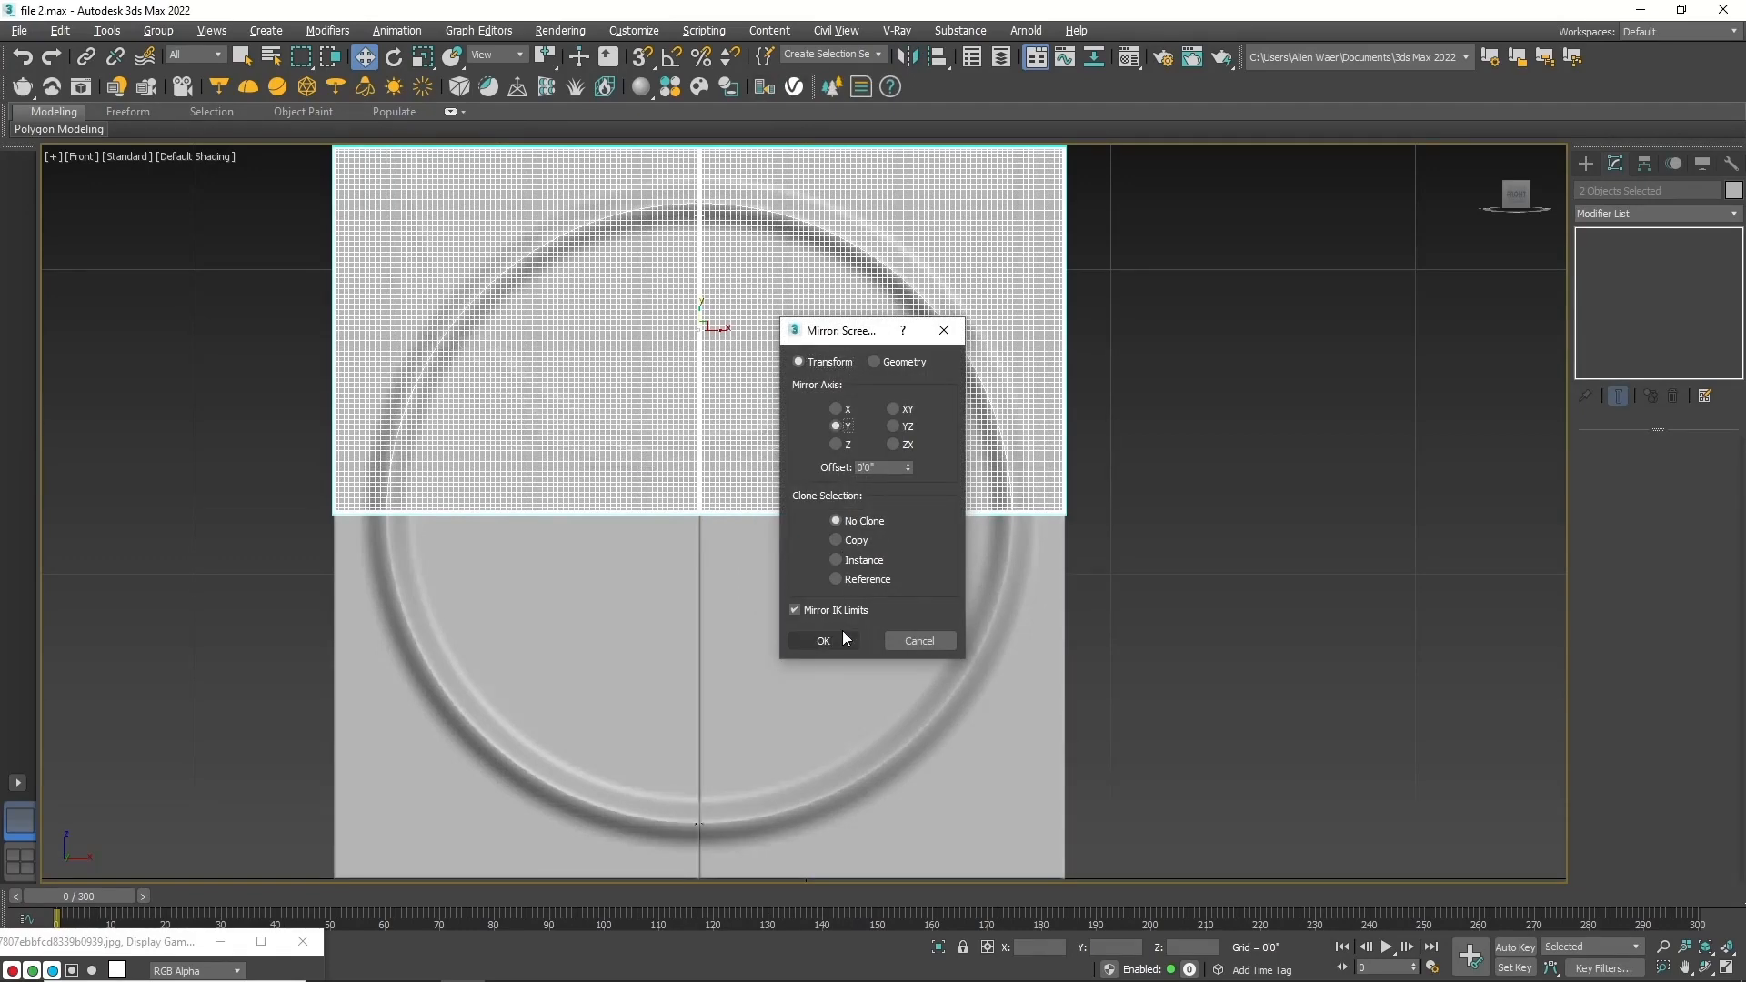
{"action": "left_click", "coordinate": [837, 642]}
{"action": "scroll", "coordinate": [327, 515], "scroll_direction": "up", "scroll_amount": 10}
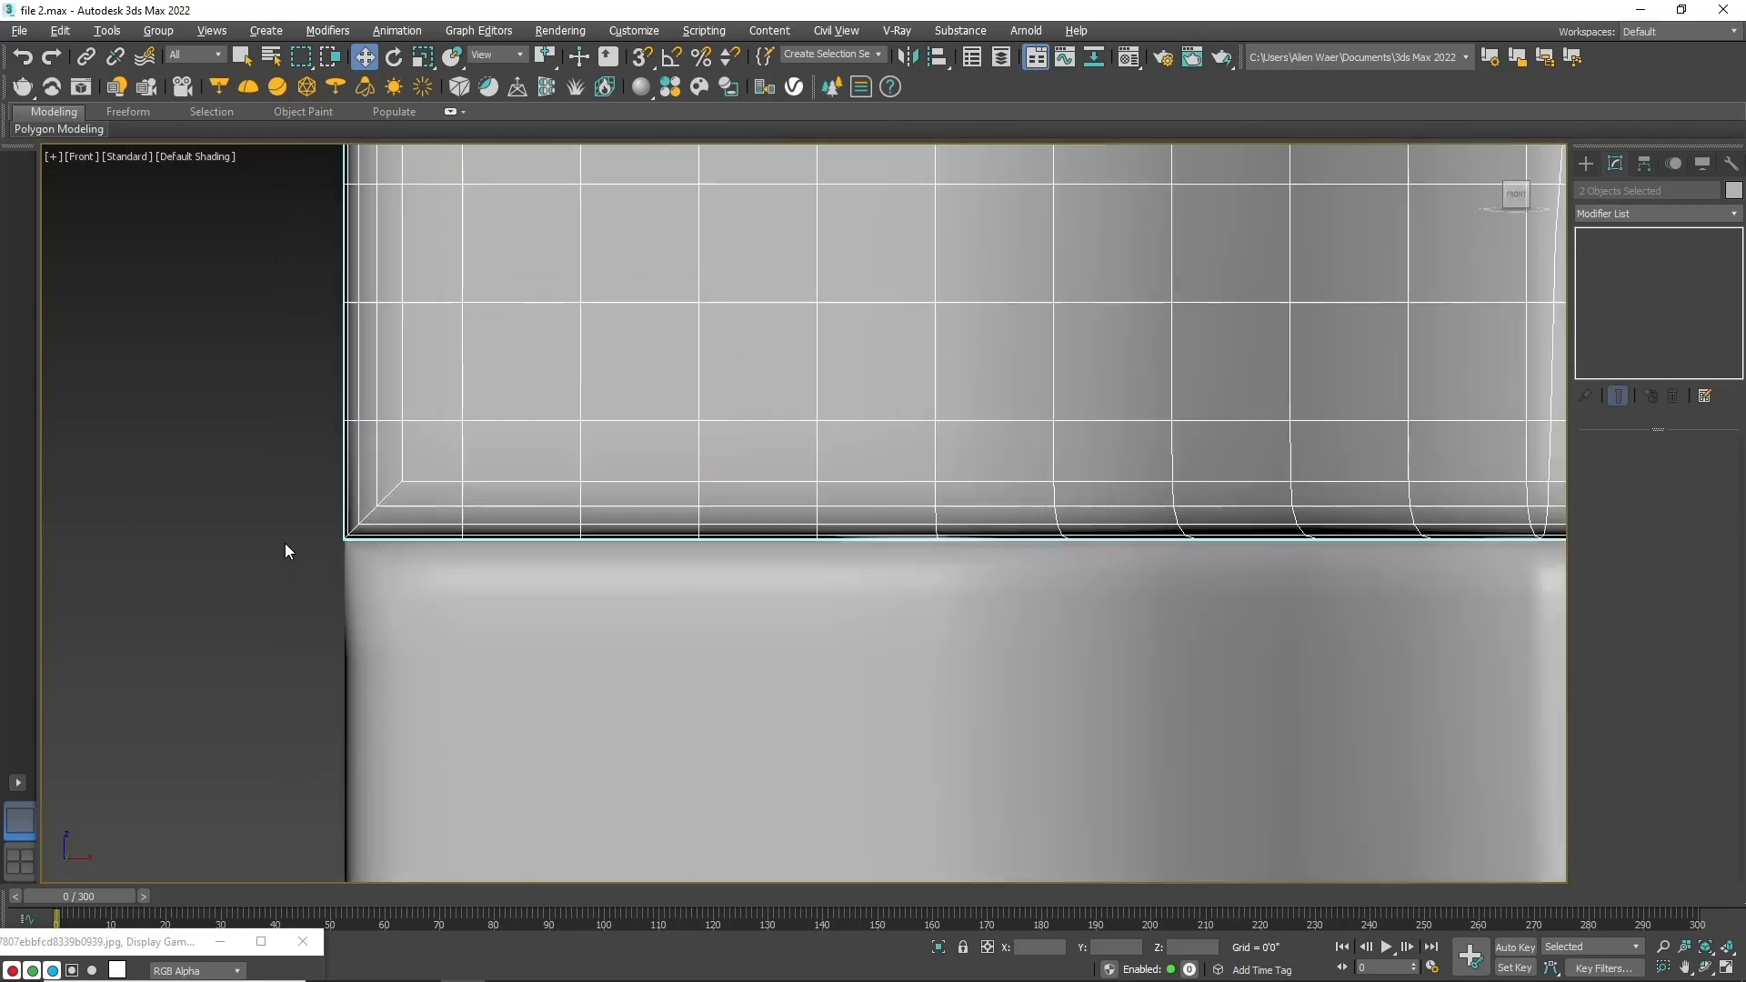
{"action": "scroll", "coordinate": [373, 510], "scroll_direction": "up", "scroll_amount": 5}
{"action": "mouse_move", "coordinate": [342, 511]}
{"action": "left_mouse_down"}
{"action": "mouse_move", "coordinate": [347, 493]}
{"action": "mouse_move", "coordinate": [352, 509]}
{"action": "left_mouse_up"}
{"action": "scroll", "coordinate": [352, 509], "scroll_direction": "down", "scroll_amount": 12}
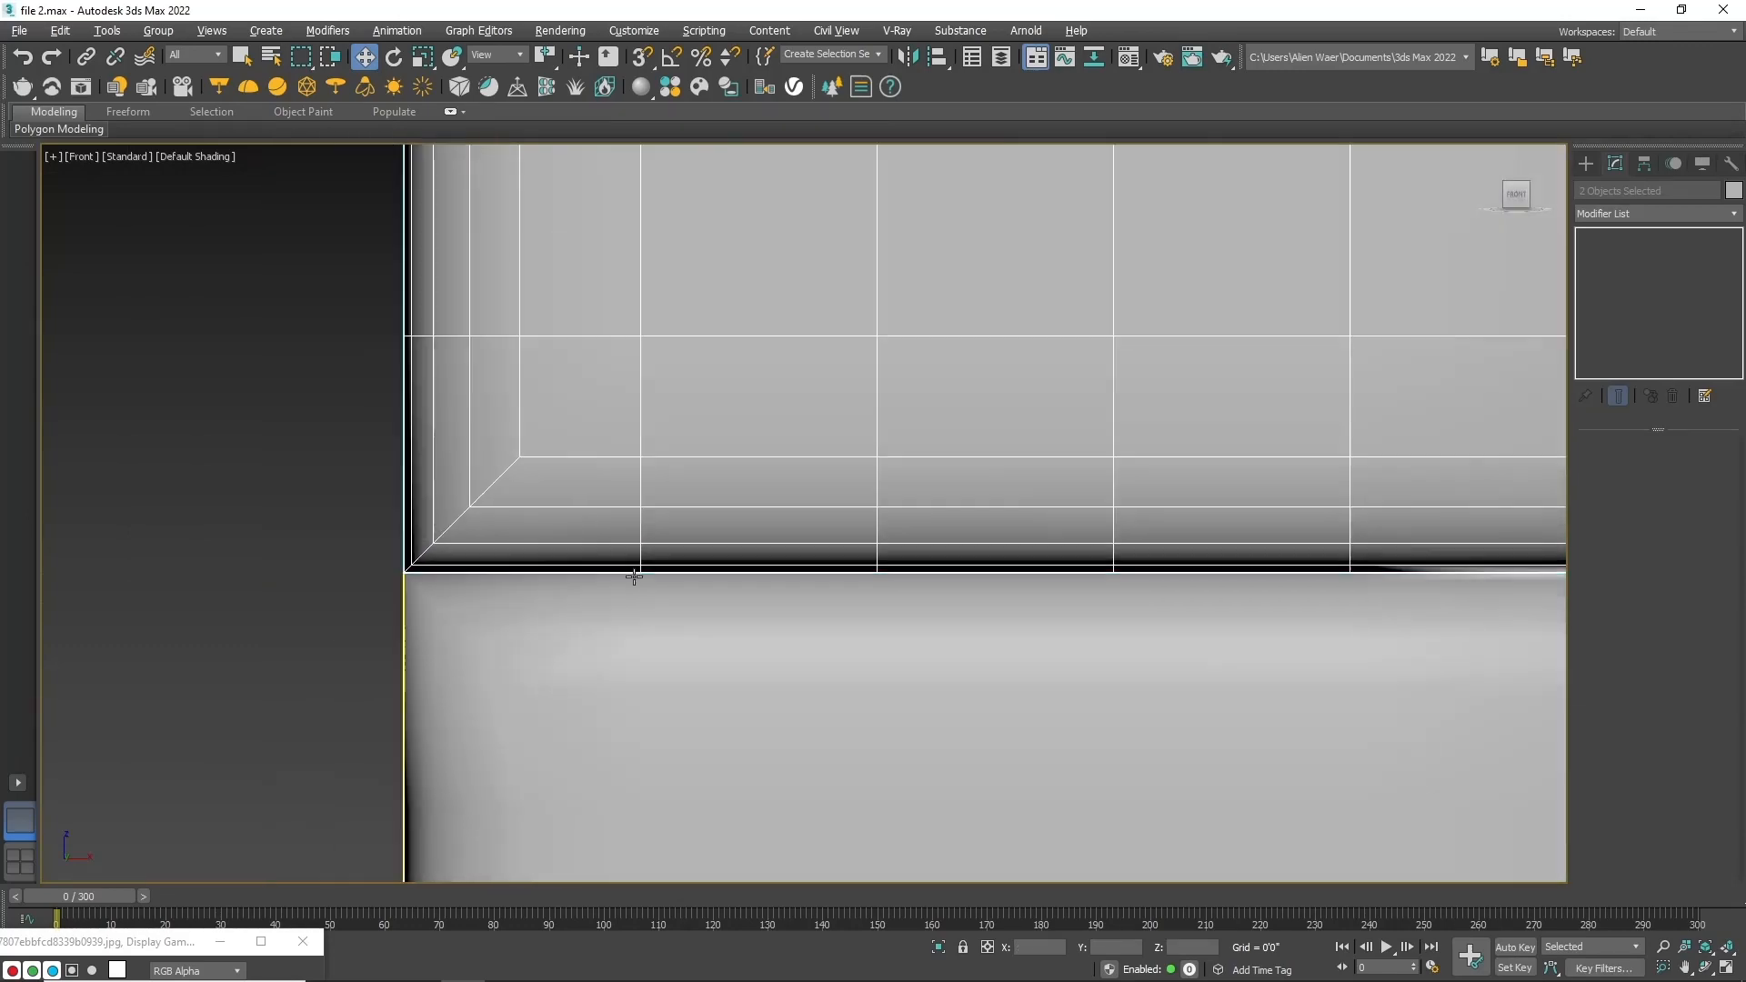
{"action": "scroll", "coordinate": [955, 449], "scroll_direction": "up", "scroll_amount": 2}
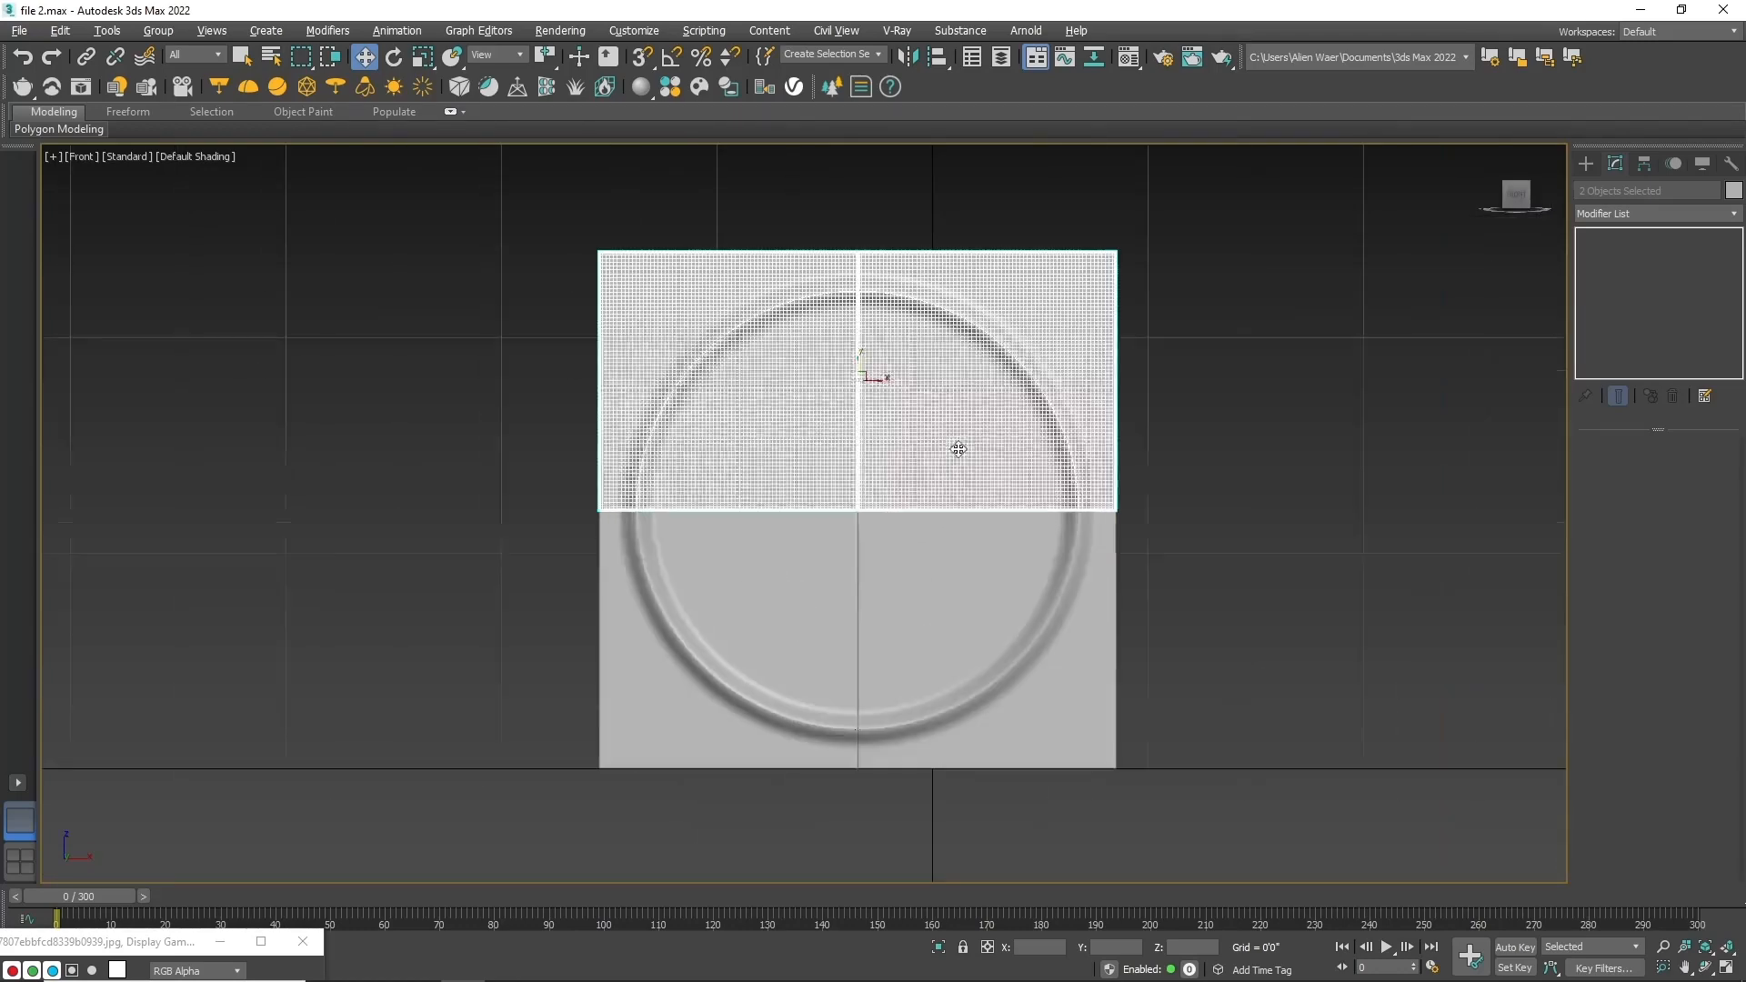
{"action": "left_click", "coordinate": [1192, 499]}
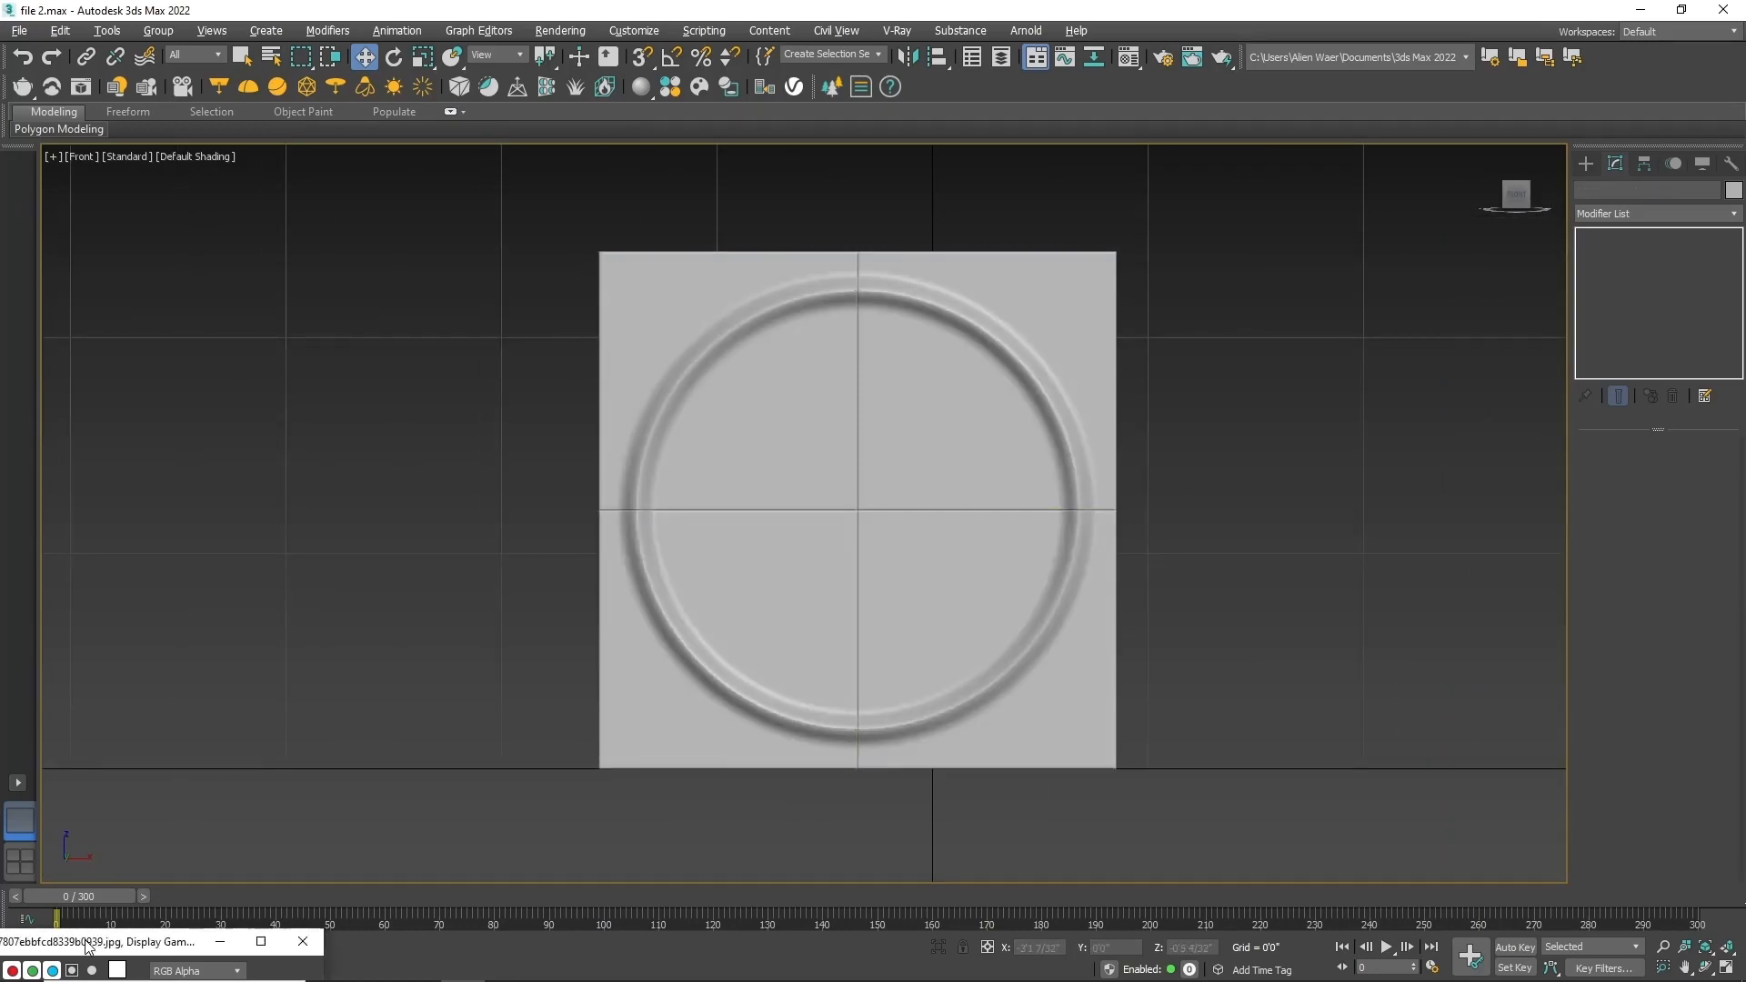
Step: Place the reference image beside the model and copy the circle's upper two tiles directly above it
{"action": "left_click_drag", "start_coordinate": [96, 941], "coordinate": [277, 241]}
{"action": "left_click_drag", "start_coordinate": [1233, 379], "coordinate": [812, 431]}
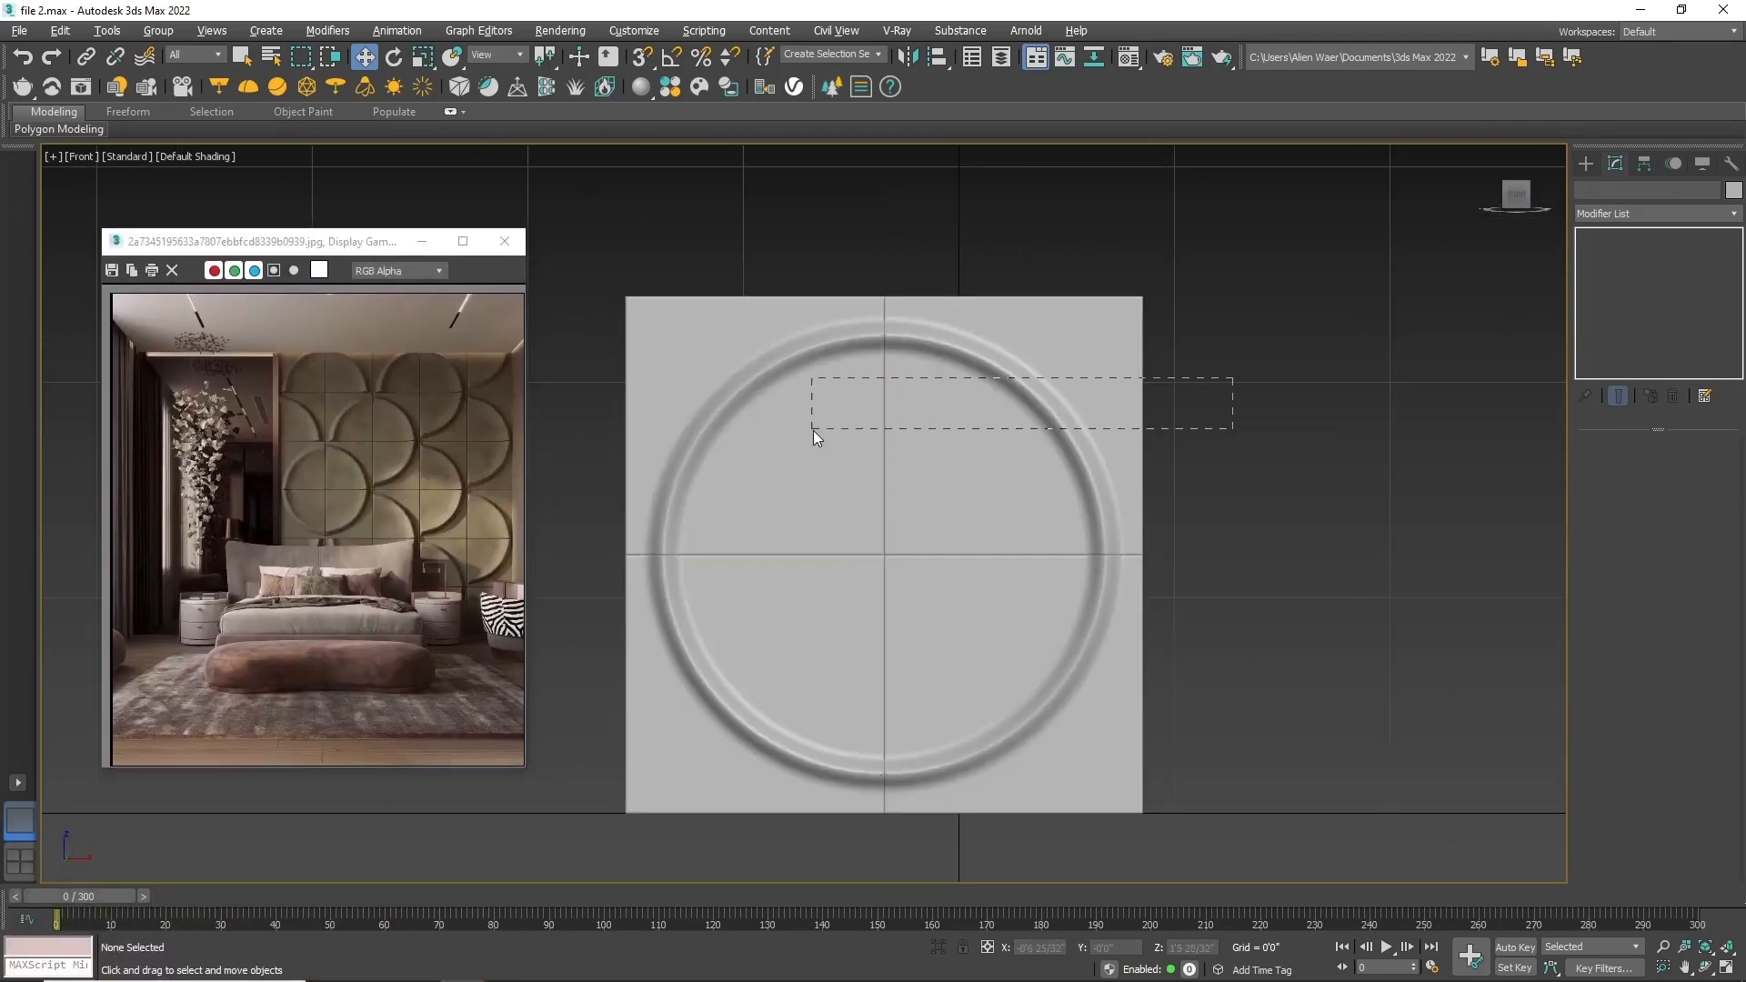
{"action": "scroll", "coordinate": [812, 546], "scroll_direction": "down", "scroll_amount": 2}
{"action": "left_click_drag", "start_coordinate": [827, 513], "coordinate": [827, 331], "text": "shift"}
{"action": "left_click", "coordinate": [876, 577]}
Step: Mirror each of the two copied upper tiles horizontally without cloning, so their arcs face outward from the centre seam
{"action": "left_click", "coordinate": [782, 300]}
{"action": "left_click", "coordinate": [907, 57]}
{"action": "left_click", "coordinate": [837, 411]}
{"action": "left_click", "coordinate": [825, 636]}
{"action": "left_click", "coordinate": [961, 314]}
{"action": "left_click", "coordinate": [908, 56]}
{"action": "left_click", "coordinate": [825, 635]}
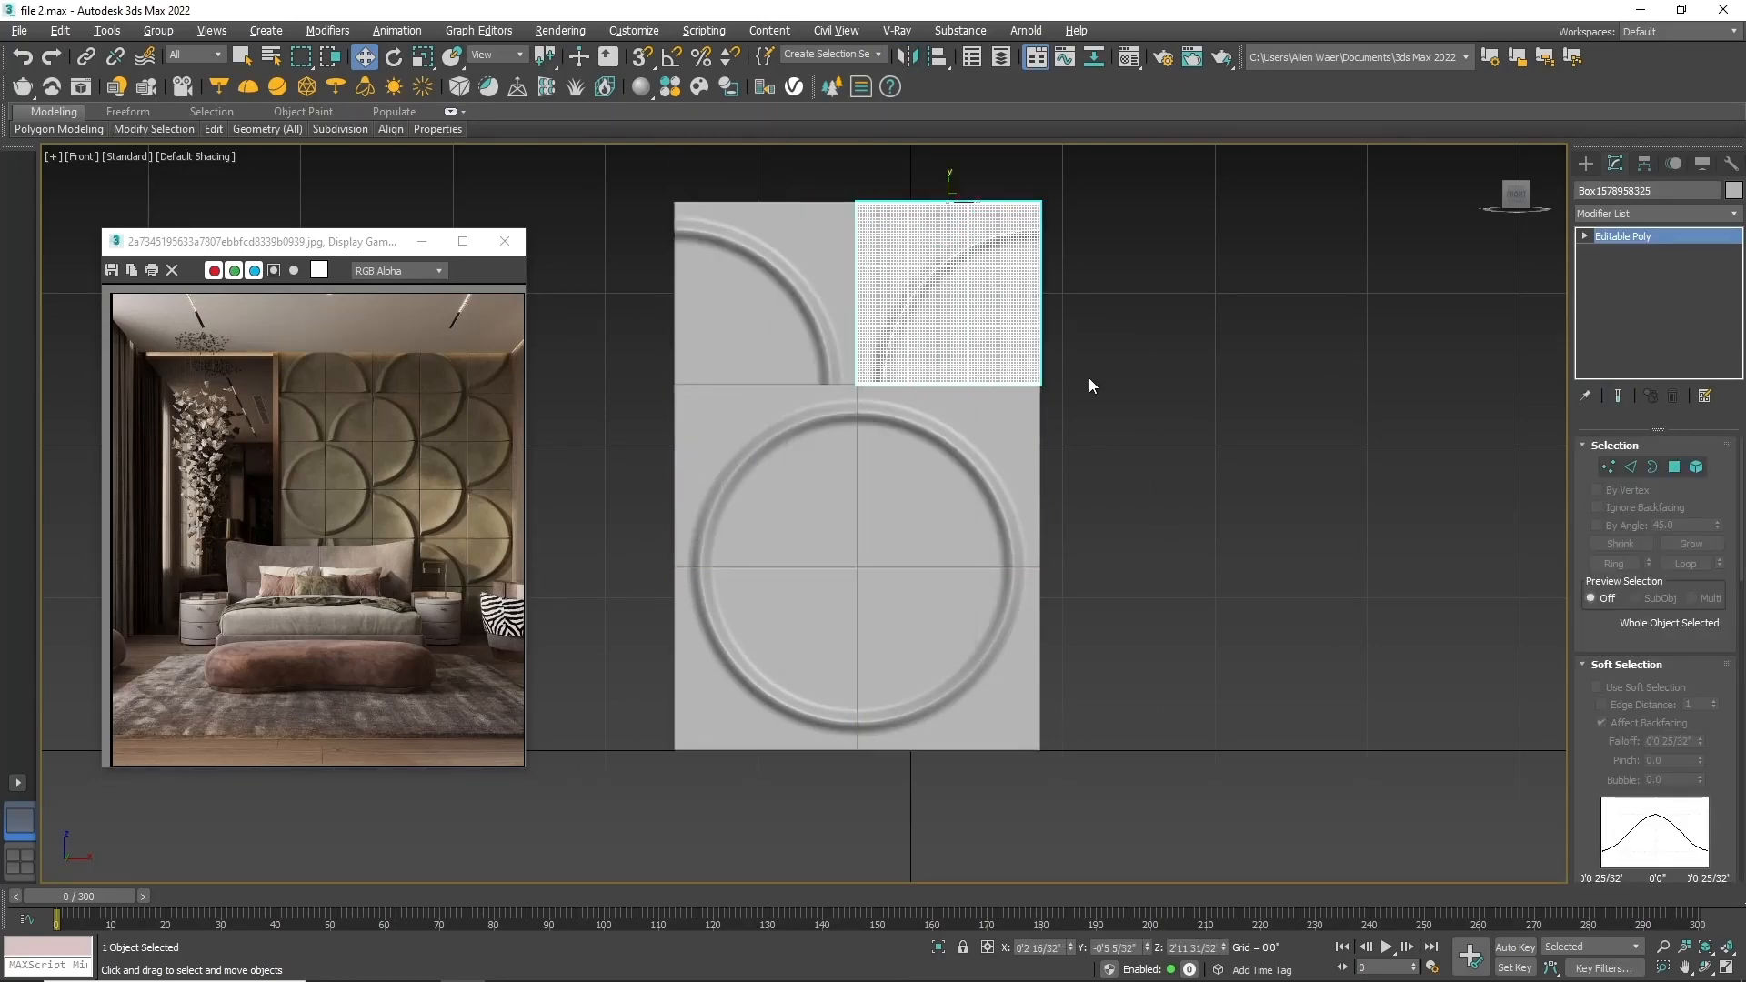
Step: Copy the upper-right tile to its right side and mirror the copy horizontally to continue the arc
{"action": "scroll", "coordinate": [1108, 227], "scroll_direction": "up", "scroll_amount": 4}
{"action": "left_click_drag", "start_coordinate": [802, 222], "coordinate": [1166, 222], "text": "shift"}
{"action": "left_click", "coordinate": [876, 577]}
{"action": "left_click", "coordinate": [908, 57]}
{"action": "left_click", "coordinate": [825, 635]}
{"action": "left_click", "coordinate": [966, 559]}
{"action": "scroll", "coordinate": [779, 609], "scroll_direction": "down", "scroll_amount": 8}
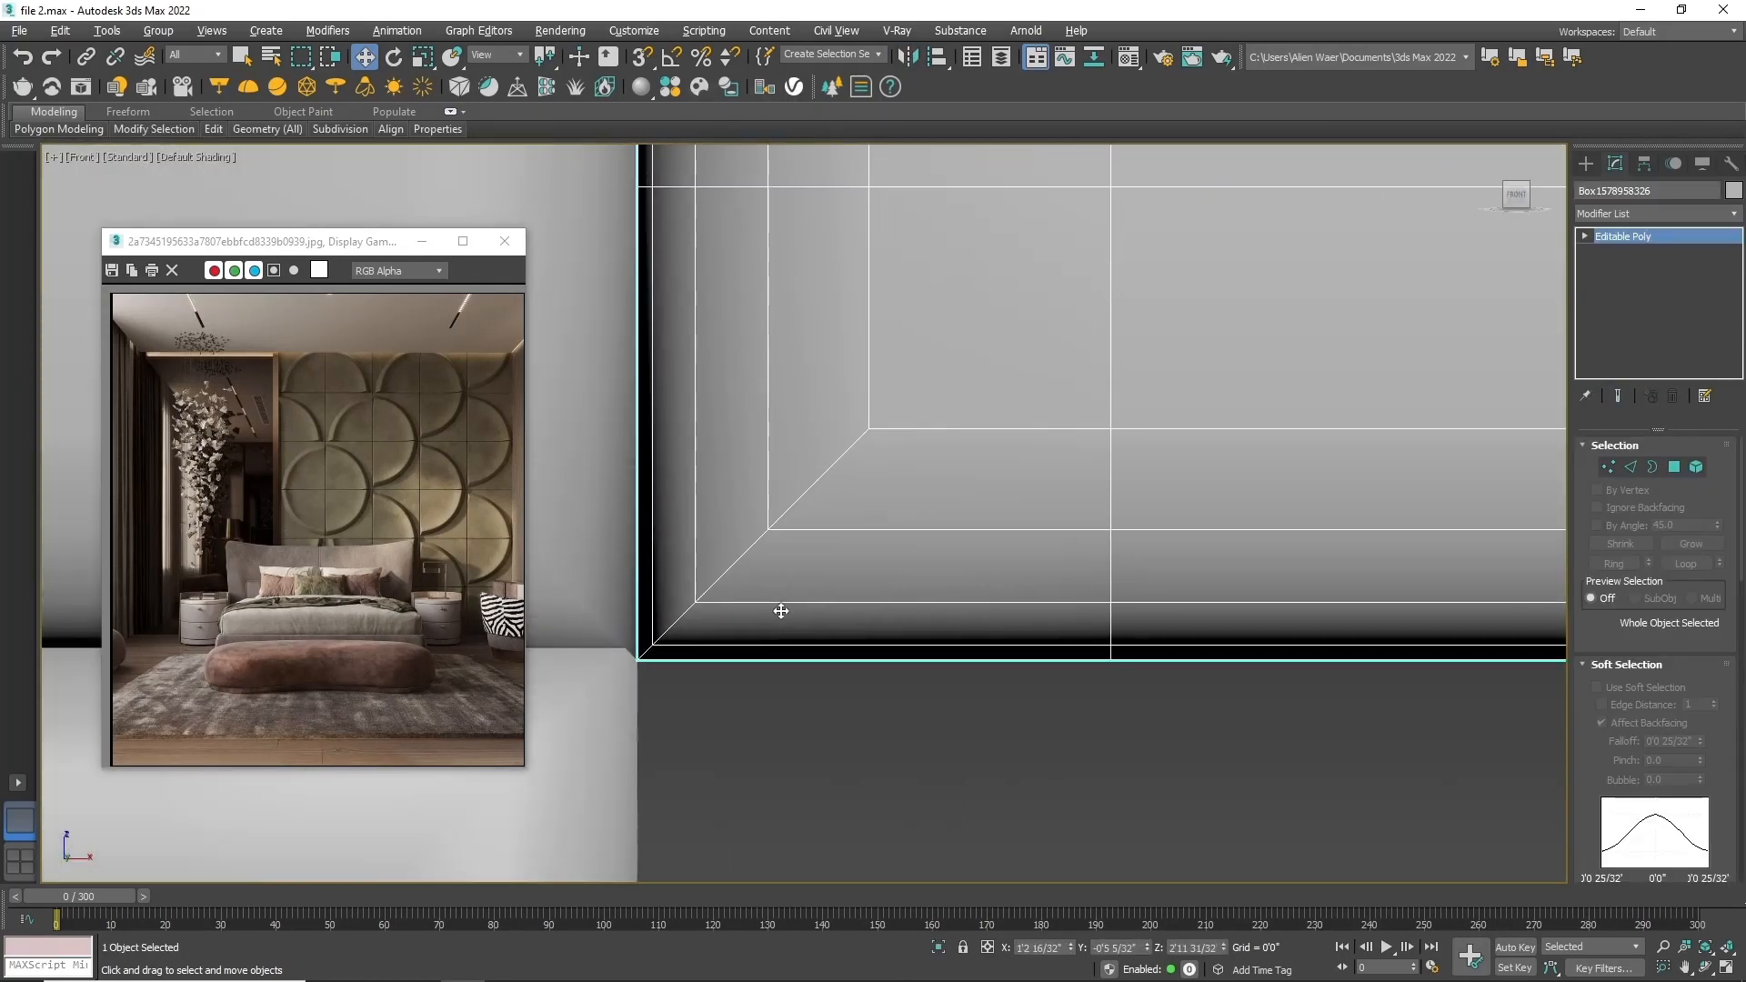
Step: Copy the new third-column tile downward, mirror it vertically, and align it flush under the tile above
{"action": "left_click", "coordinate": [875, 577]}
{"action": "left_click_drag", "start_coordinate": [884, 192], "coordinate": [885, 703], "text": "shift"}
{"action": "left_click", "coordinate": [907, 56]}
{"action": "left_click", "coordinate": [1130, 412]}
{"action": "left_click", "coordinate": [1112, 621]}
{"action": "scroll", "coordinate": [768, 477], "scroll_direction": "up", "scroll_amount": 7}
{"action": "left_click_drag", "start_coordinate": [771, 470], "coordinate": [772, 458]}
{"action": "scroll", "coordinate": [772, 458], "scroll_direction": "down", "scroll_amount": 6}
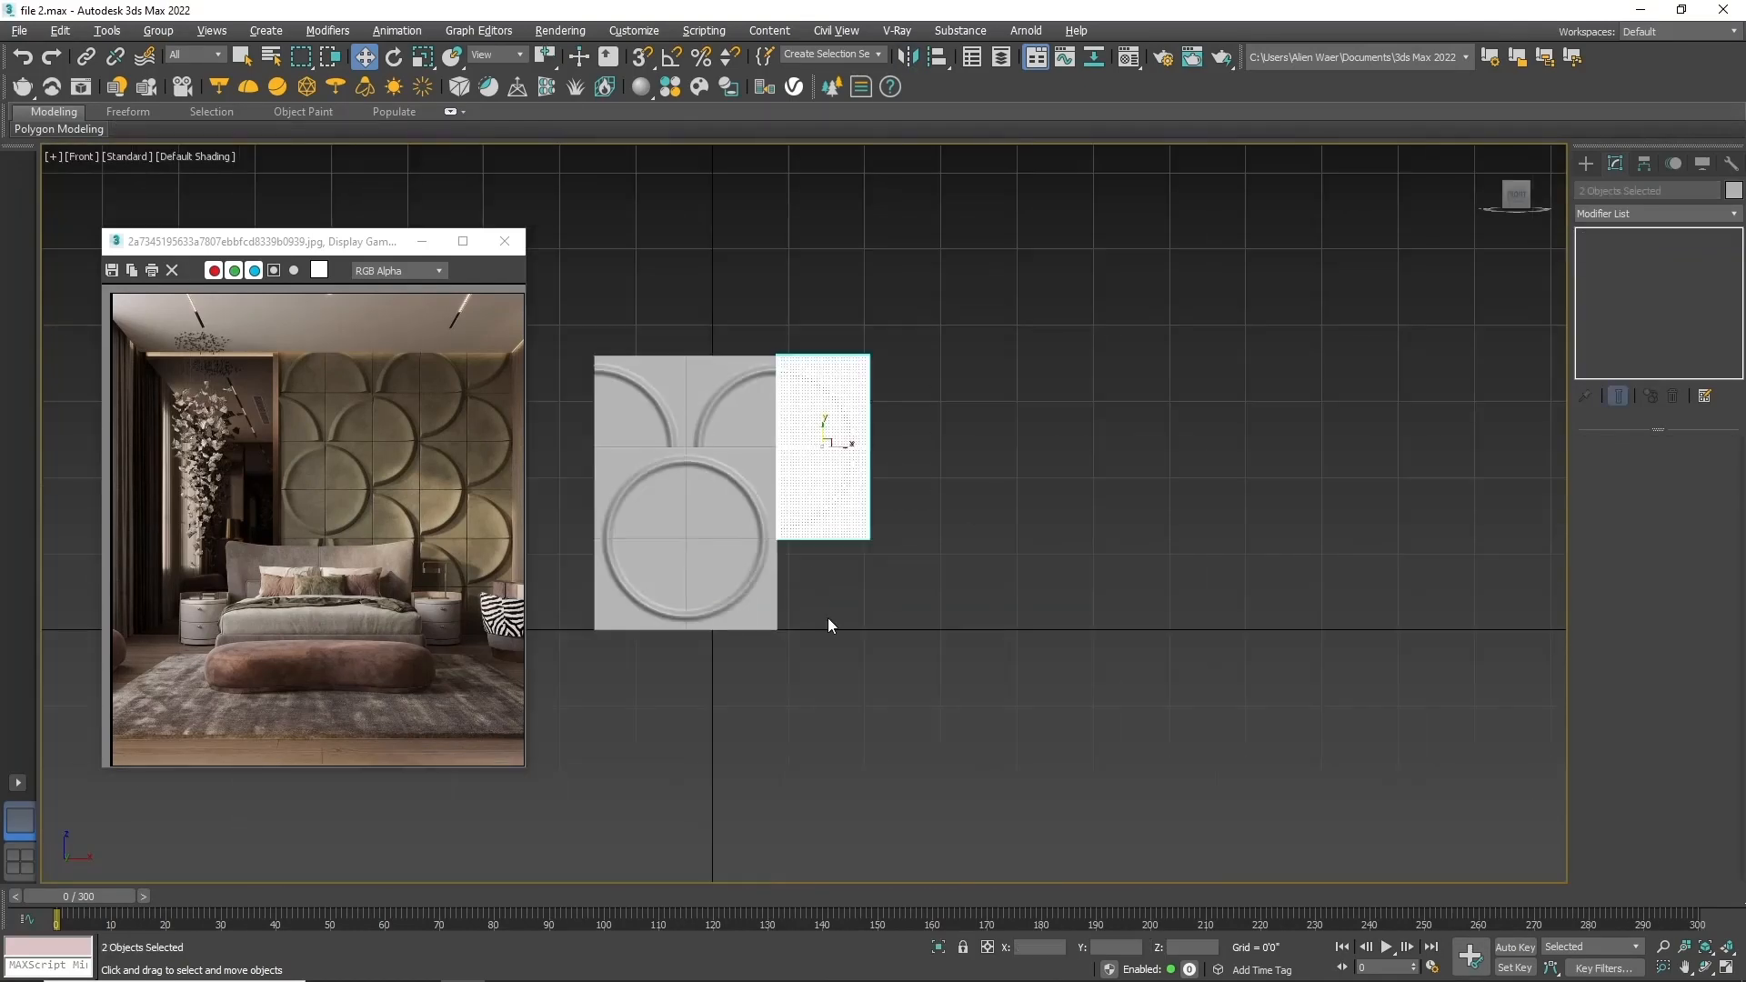
Step: Select the full circle's lower two tiles and make one copy of the pair directly below them
{"action": "scroll", "coordinate": [780, 546], "scroll_direction": "up", "scroll_amount": 4}
{"action": "left_click", "coordinate": [757, 616]}
{"action": "left_click_drag", "start_coordinate": [757, 616], "coordinate": [714, 543]}
{"action": "left_click_drag", "start_coordinate": [744, 520], "coordinate": [744, 649], "text": "shift"}
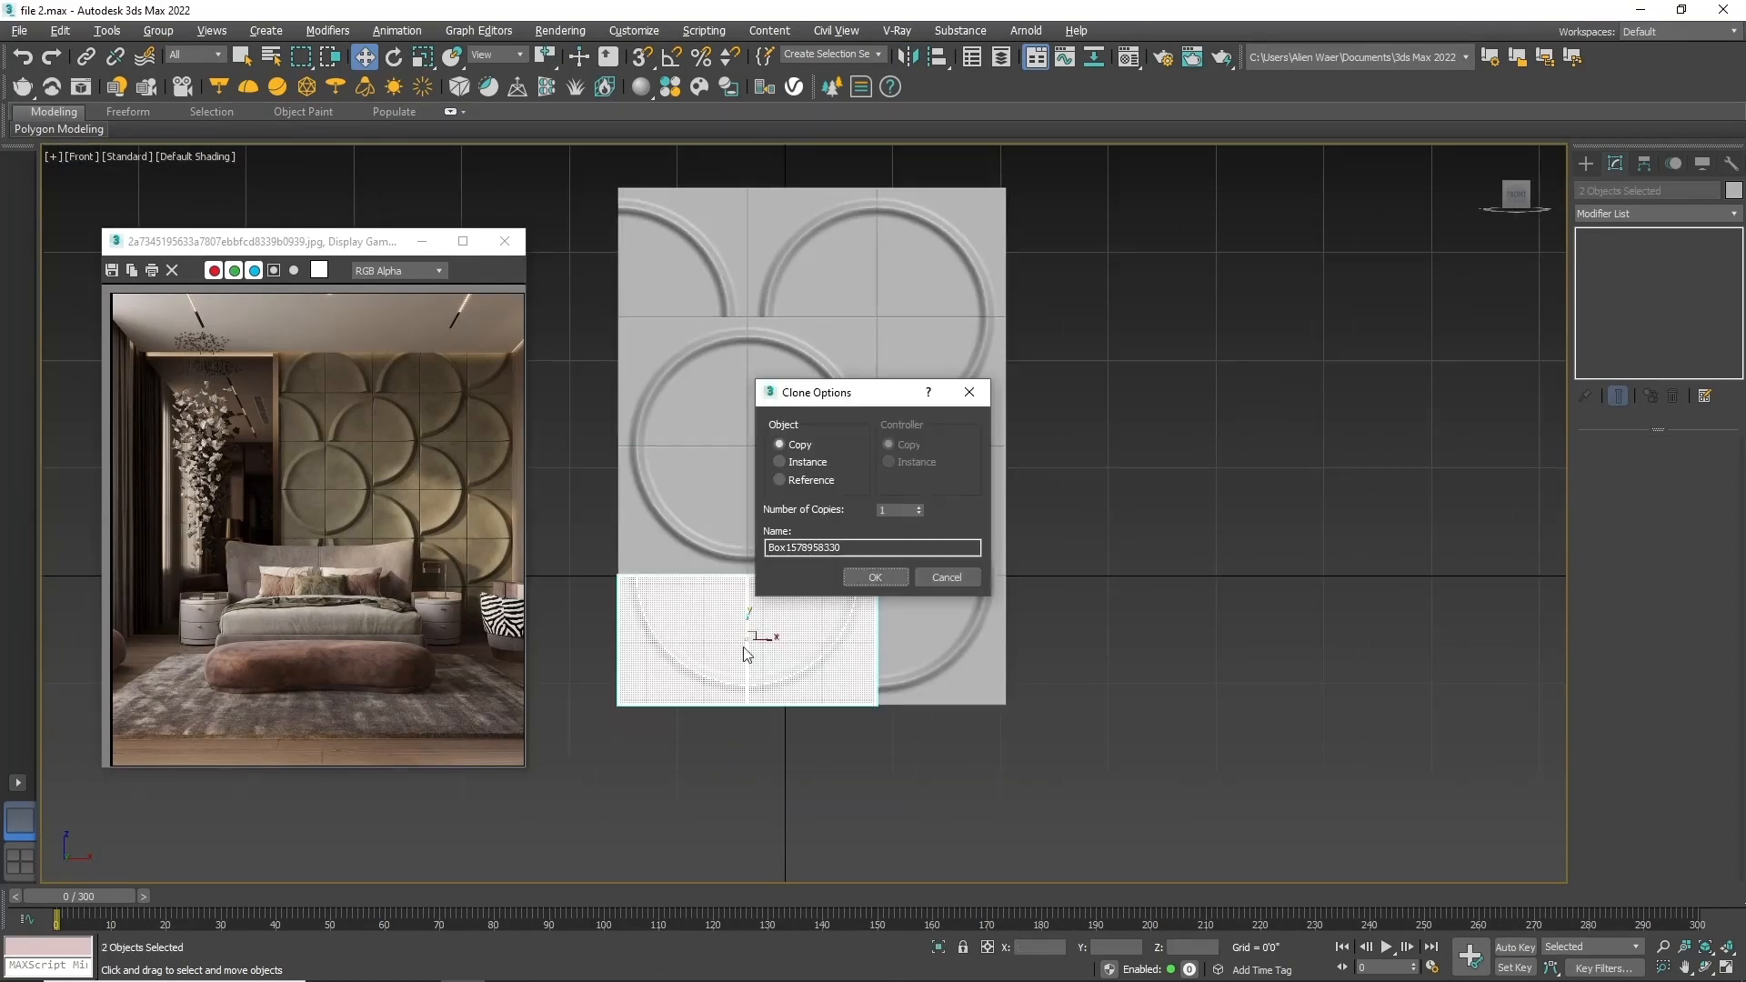
{"action": "left_click", "coordinate": [876, 576]}
Step: Mirror the copied tiles of the bottom row horizontally without cloning
{"action": "left_click", "coordinate": [684, 637]}
{"action": "left_click", "coordinate": [907, 56]}
{"action": "left_click", "coordinate": [838, 406]}
{"action": "left_click", "coordinate": [822, 640]}
{"action": "left_click", "coordinate": [821, 609]}
Step: Select the whole third column of tiles and make one copy against its right side
{"action": "left_click_drag", "start_coordinate": [1046, 646], "coordinate": [951, 264]}
{"action": "scroll", "coordinate": [1053, 444], "scroll_direction": "up", "scroll_amount": 5}
{"action": "left_click_drag", "start_coordinate": [841, 451], "coordinate": [1098, 451], "text": "shift"}
{"action": "left_click", "coordinate": [878, 579]}
Step: Mirror the fourth column's top tile vertically and move it down level with the top row
{"action": "scroll", "coordinate": [662, 781], "scroll_direction": "down", "scroll_amount": 5}
{"action": "left_click", "coordinate": [896, 419]}
{"action": "left_click", "coordinate": [1147, 417]}
{"action": "left_click", "coordinate": [1135, 632]}
{"action": "left_click_drag", "start_coordinate": [875, 335], "coordinate": [881, 464]}
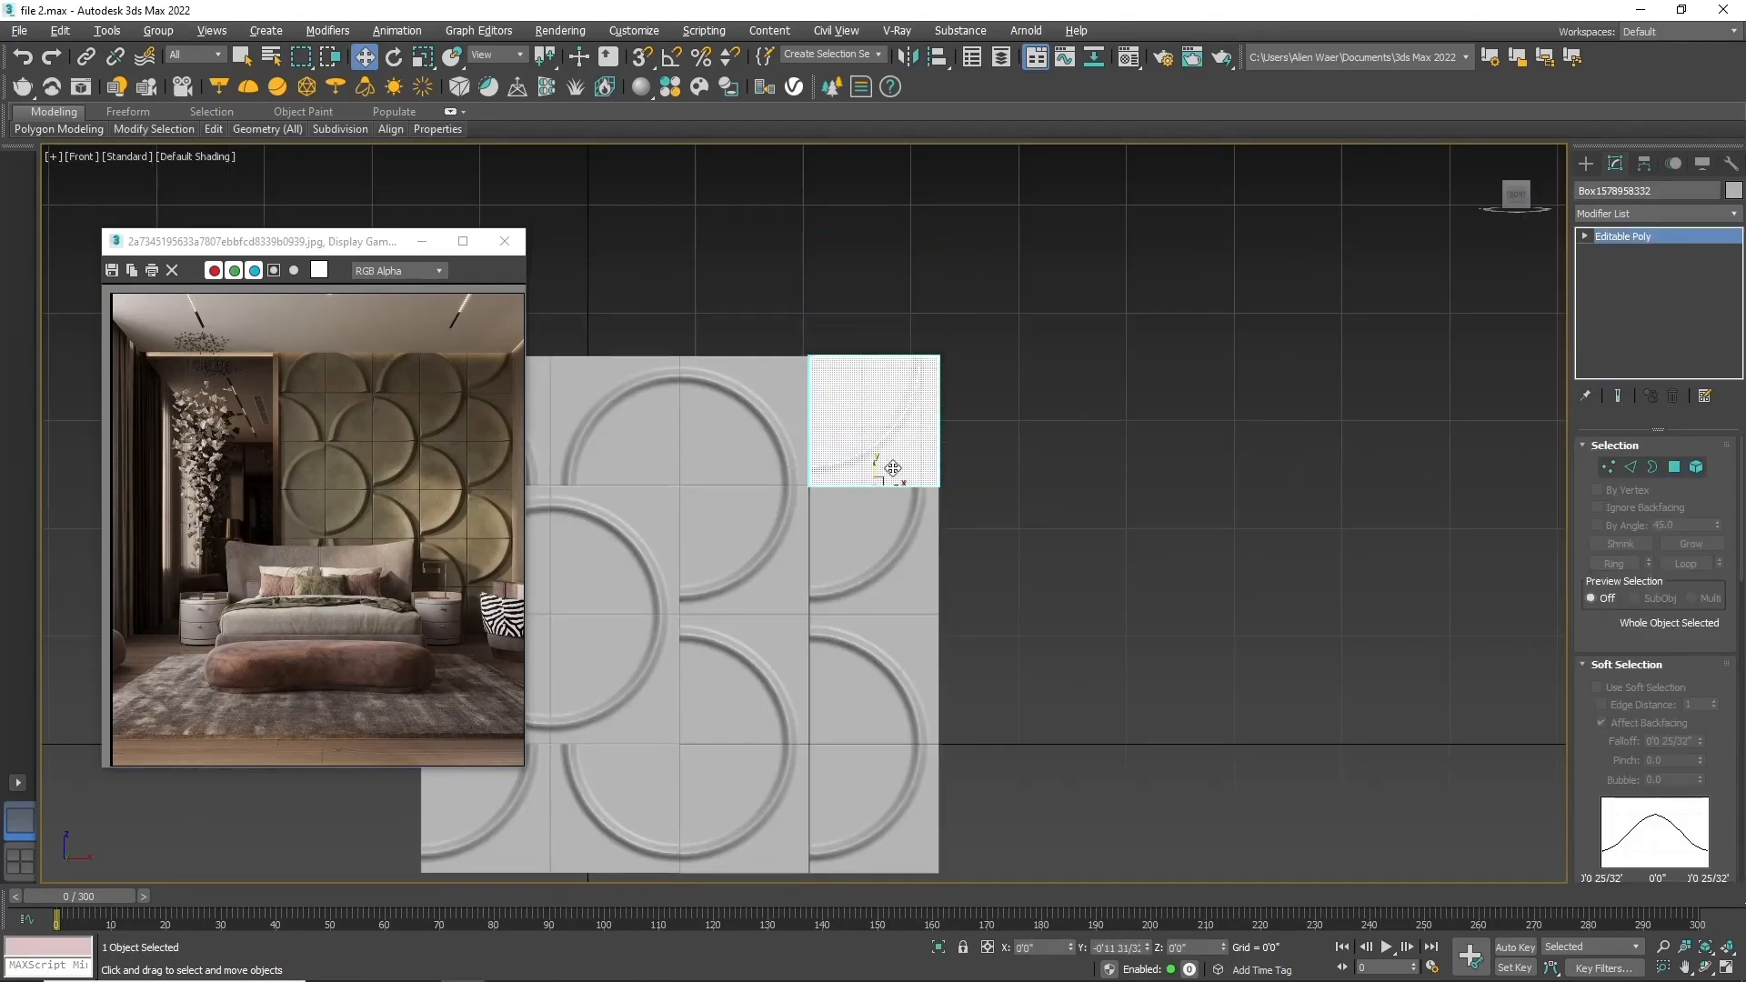
Step: Mirror the fourth column's second tile vertically and move it back into its place in the grid
{"action": "left_click", "coordinate": [877, 536]}
{"action": "left_click", "coordinate": [907, 56]}
{"action": "left_click", "coordinate": [1106, 566]}
{"action": "left_click_drag", "start_coordinate": [875, 594], "coordinate": [805, 729]}
{"action": "scroll", "coordinate": [817, 487], "scroll_direction": "up", "scroll_amount": 10}
{"action": "scroll", "coordinate": [768, 483], "scroll_direction": "down", "scroll_amount": 12}
Step: Mirror the fourth column's third tile vertically and fit it against the neighbouring tiles
{"action": "left_click", "coordinate": [907, 56]}
{"action": "left_click", "coordinate": [921, 640]}
{"action": "left_click", "coordinate": [810, 668]}
{"action": "left_click", "coordinate": [908, 56]}
{"action": "left_click", "coordinate": [823, 641]}
{"action": "scroll", "coordinate": [872, 593], "scroll_direction": "up", "scroll_amount": 10}
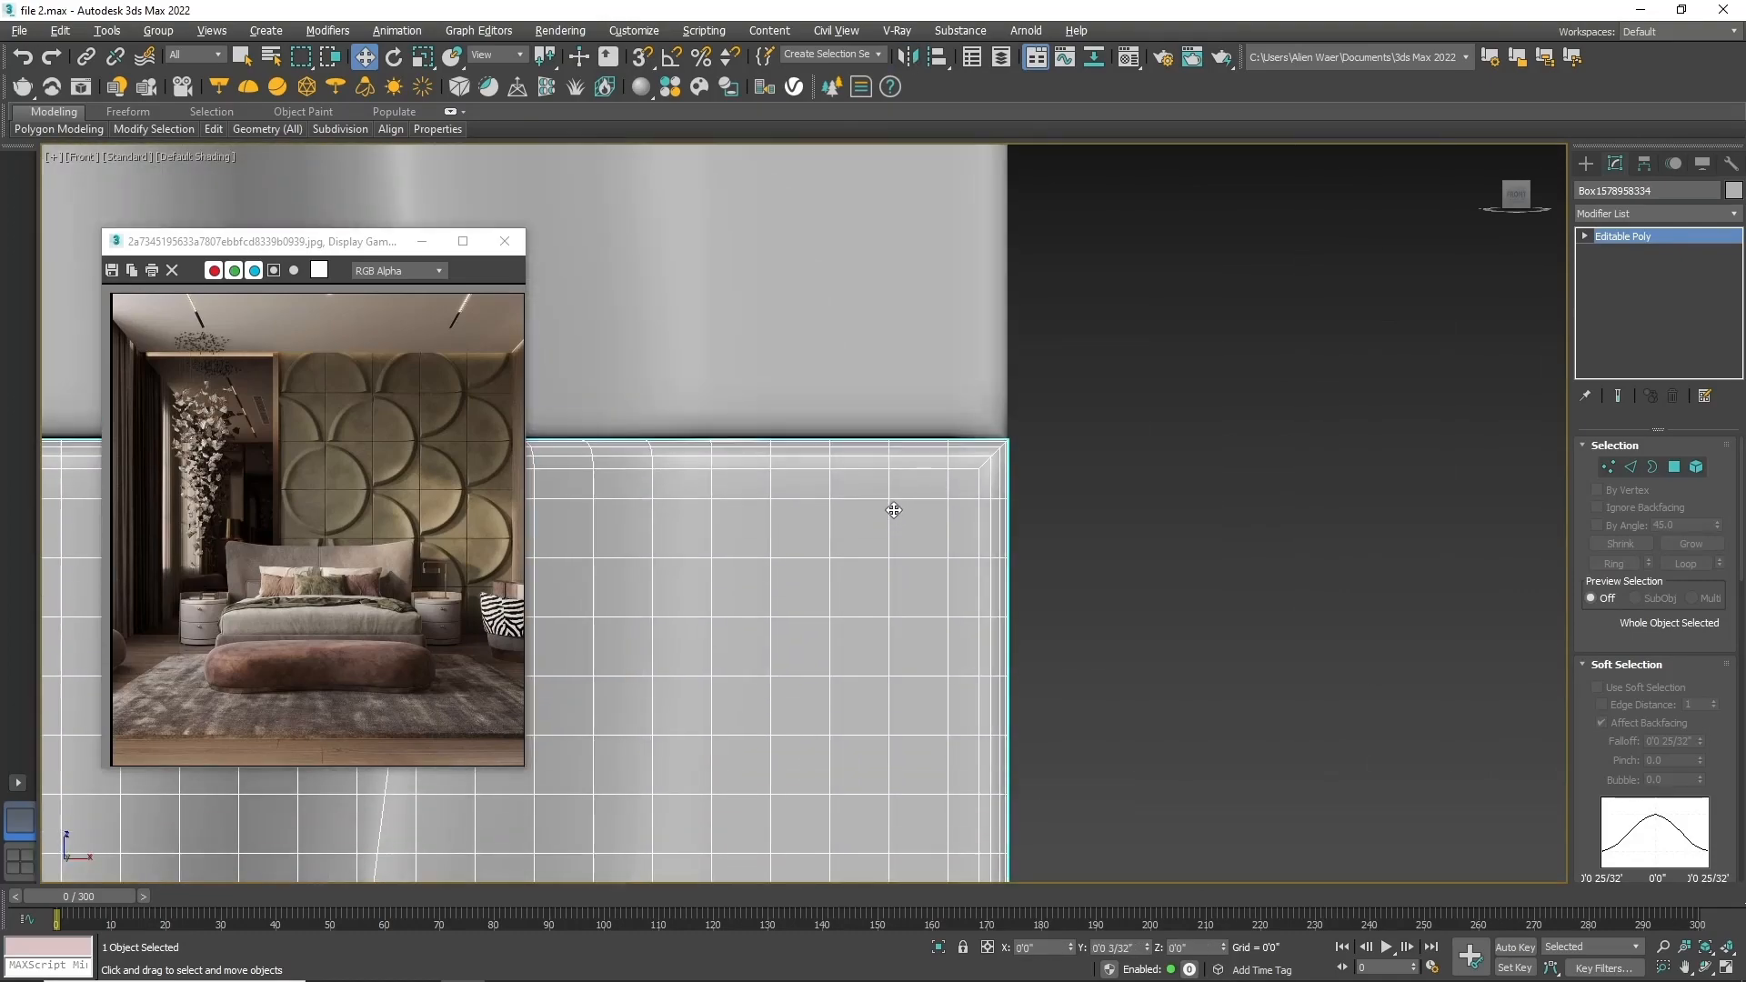
{"action": "scroll", "coordinate": [950, 455], "scroll_direction": "down", "scroll_amount": 12}
Step: Mirror the fourth column's bottom tile vertically, move it into its row, and align it with the adjacent tiles
{"action": "left_click", "coordinate": [901, 648]}
{"action": "left_click", "coordinate": [908, 56]}
{"action": "left_click", "coordinate": [823, 640]}
{"action": "left_click_drag", "start_coordinate": [884, 668], "coordinate": [885, 487]}
{"action": "scroll", "coordinate": [810, 507], "scroll_direction": "up", "scroll_amount": 10}
{"action": "left_click_drag", "start_coordinate": [747, 526], "coordinate": [747, 543]}
{"action": "scroll", "coordinate": [746, 543], "scroll_direction": "down", "scroll_amount": 12}
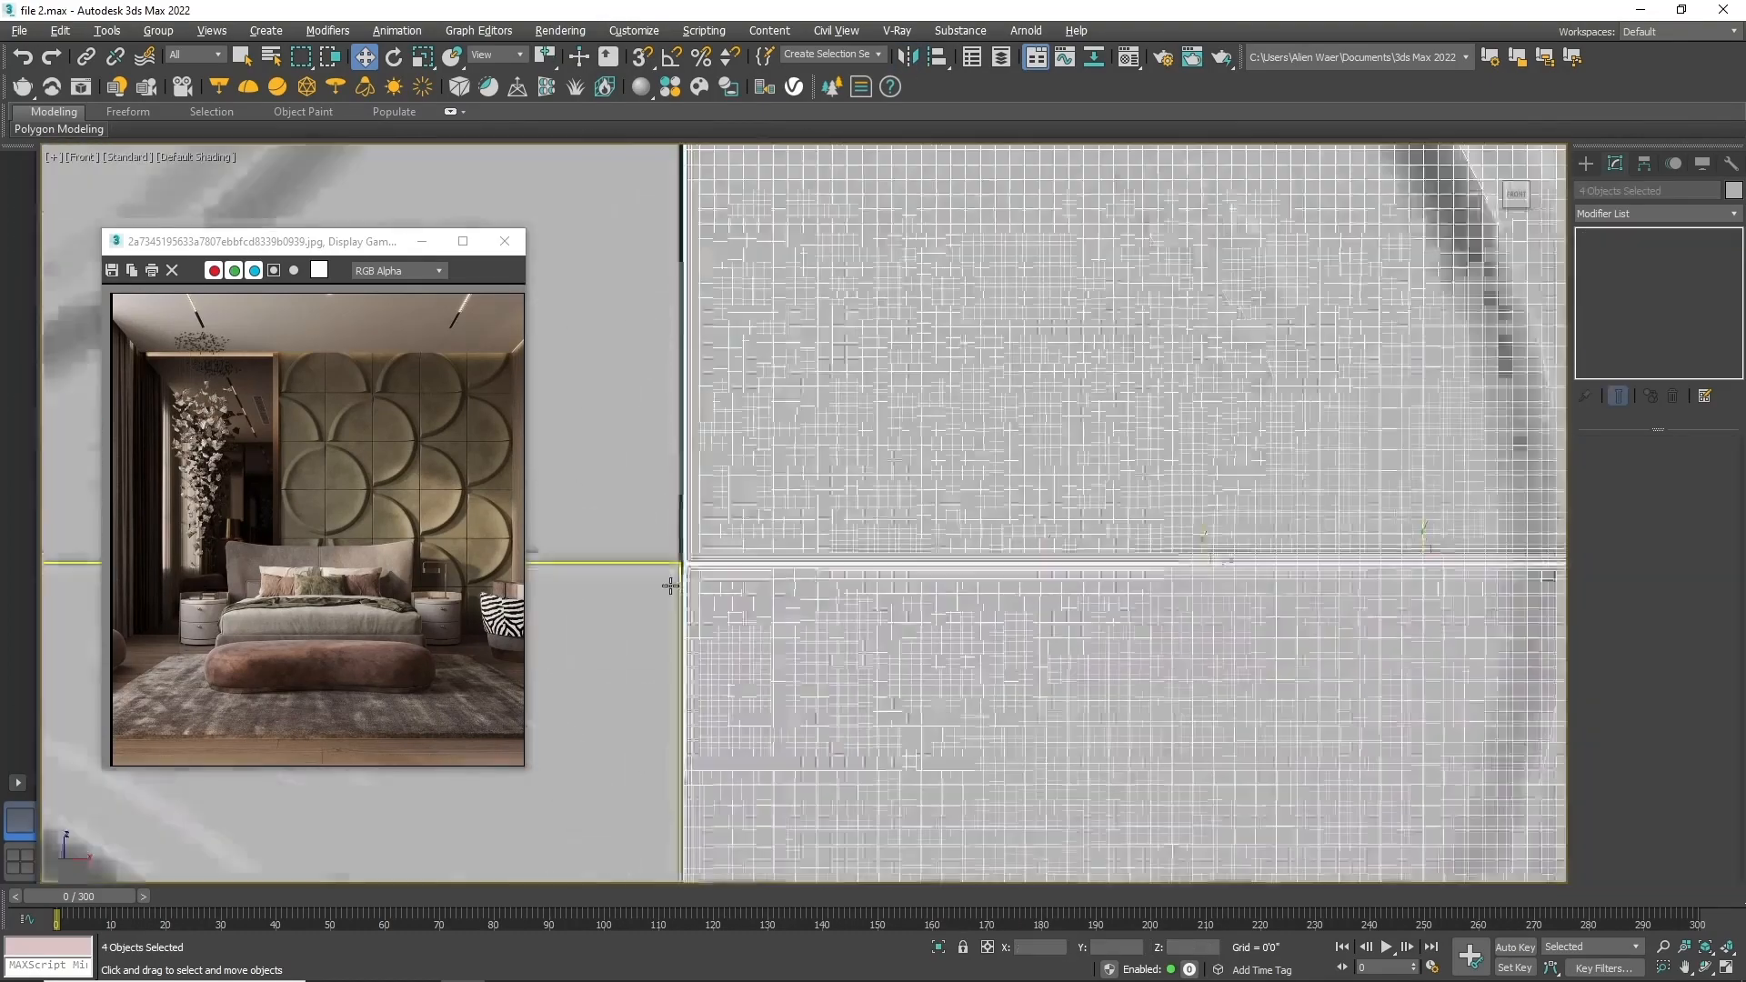
Step: Select the four tiles of the top row and make one copy of the row directly above
{"action": "mouse_move", "coordinate": [1220, 293]}
{"action": "left_mouse_down"}
{"action": "mouse_move", "coordinate": [855, 391]}
{"action": "mouse_move", "coordinate": [718, 397]}
{"action": "left_mouse_up"}
{"action": "left_click_drag", "start_coordinate": [904, 388], "coordinate": [904, 254], "text": "shift"}
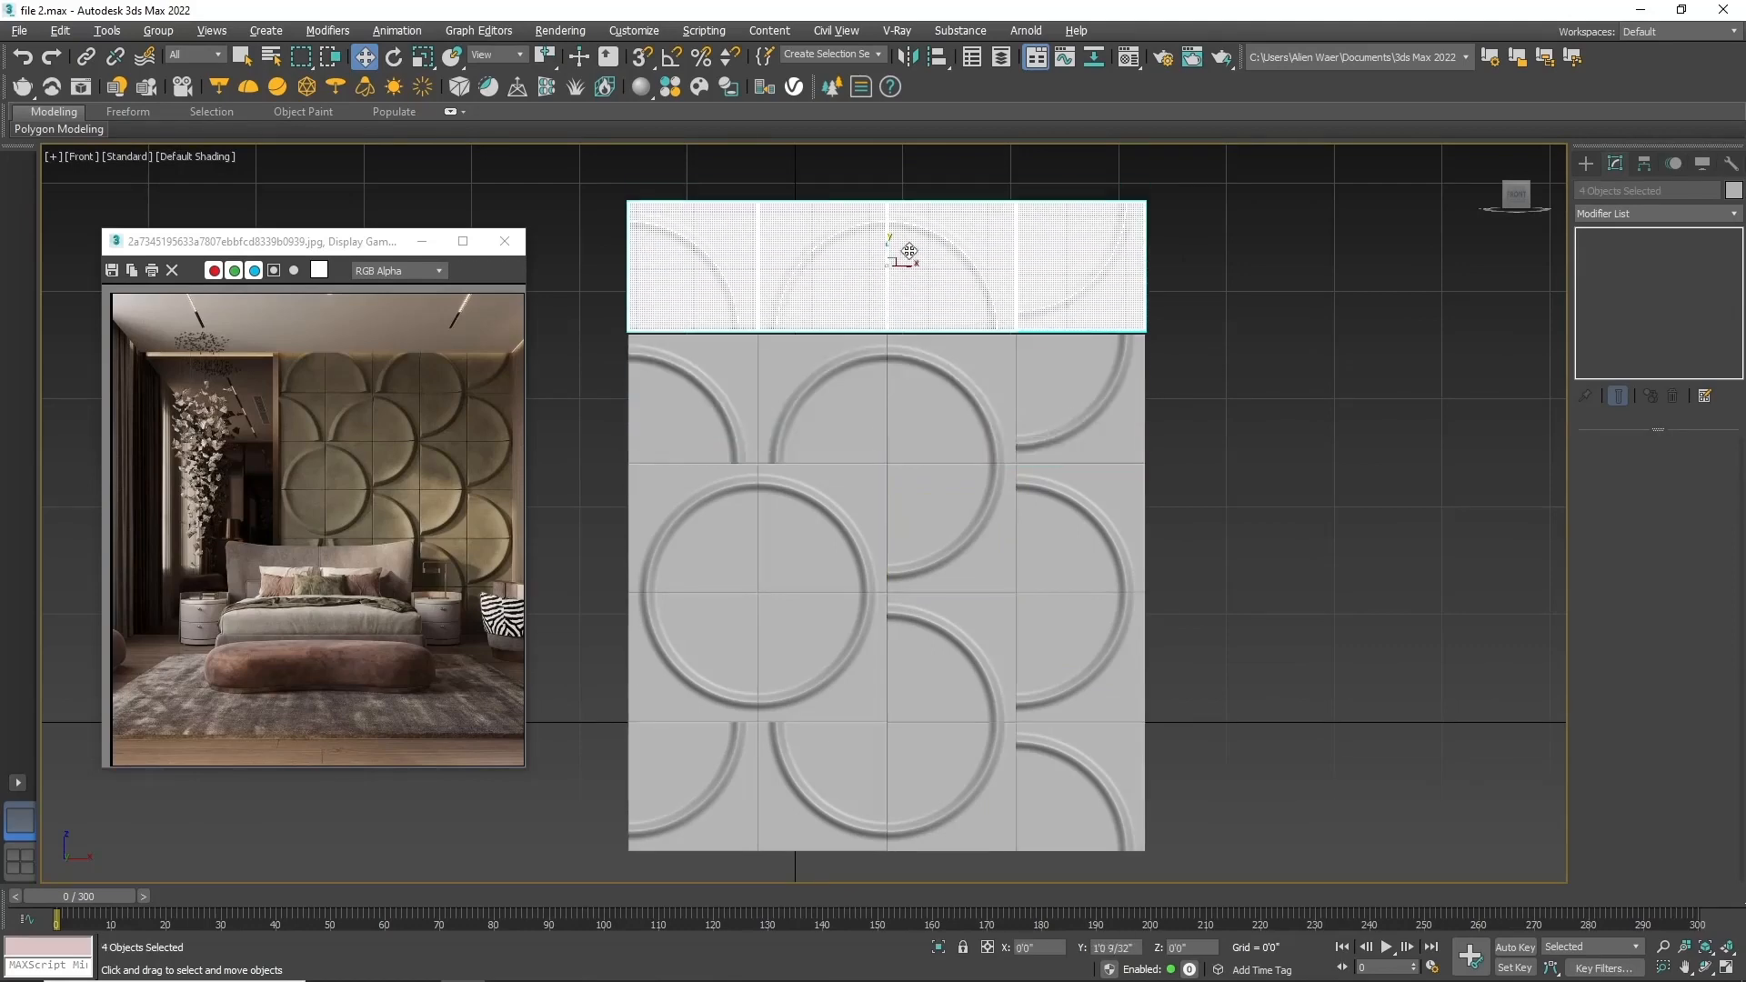
{"action": "left_click", "coordinate": [899, 592]}
Step: Mirror the first three tiles of the new top row horizontally, one at a time, without cloning
{"action": "left_click", "coordinate": [699, 282]}
{"action": "left_click", "coordinate": [908, 56]}
{"action": "left_click", "coordinate": [823, 641]}
{"action": "left_click", "coordinate": [826, 292]}
{"action": "left_click", "coordinate": [908, 57]}
{"action": "left_click", "coordinate": [947, 244]}
{"action": "left_click", "coordinate": [908, 57]}
Step: Mirror the new top row's fourth tile vertically and move it back level with the row
{"action": "left_click", "coordinate": [1099, 318]}
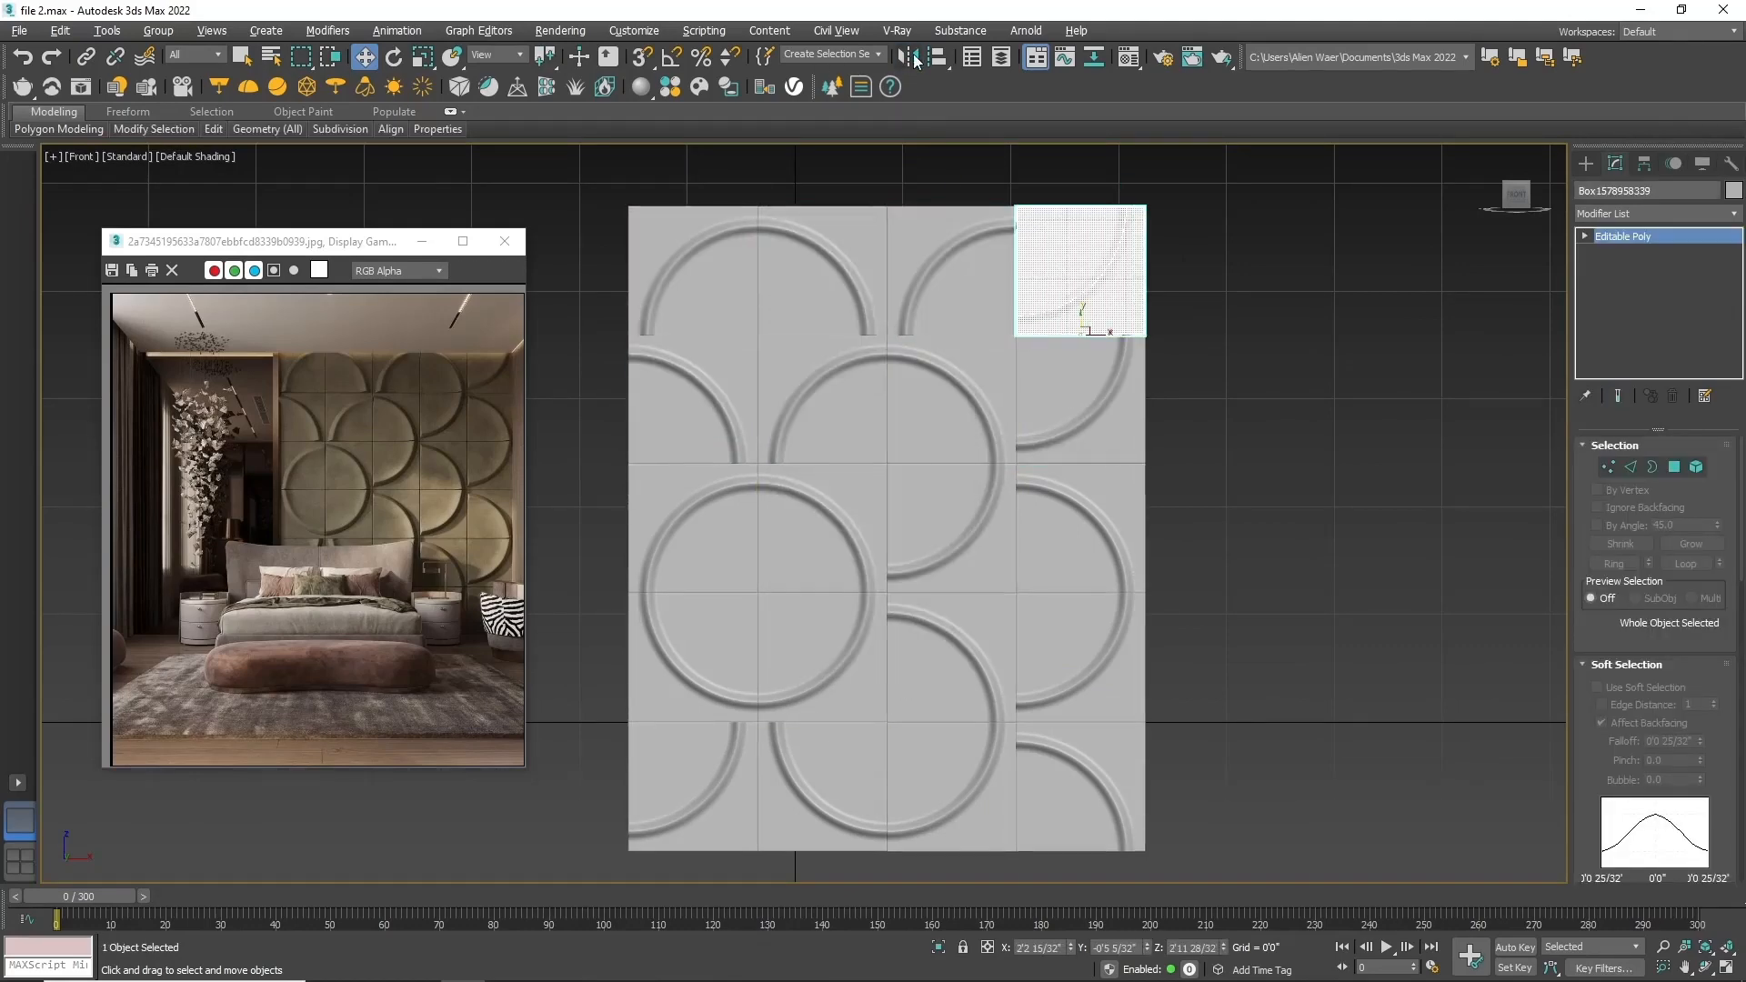
{"action": "left_click", "coordinate": [907, 57]}
{"action": "left_click_drag", "start_coordinate": [1083, 319], "coordinate": [1083, 191]}
{"action": "scroll", "coordinate": [1021, 328], "scroll_direction": "up", "scroll_amount": 10}
{"action": "scroll", "coordinate": [1085, 414], "scroll_direction": "down", "scroll_amount": 12}
Step: Inspect the seams around the upper-right tiles and clear the selection
{"action": "left_click_drag", "start_coordinate": [1232, 305], "coordinate": [1042, 387]}
{"action": "scroll", "coordinate": [1042, 401], "scroll_direction": "up", "scroll_amount": 6}
{"action": "left_click", "coordinate": [959, 437]}
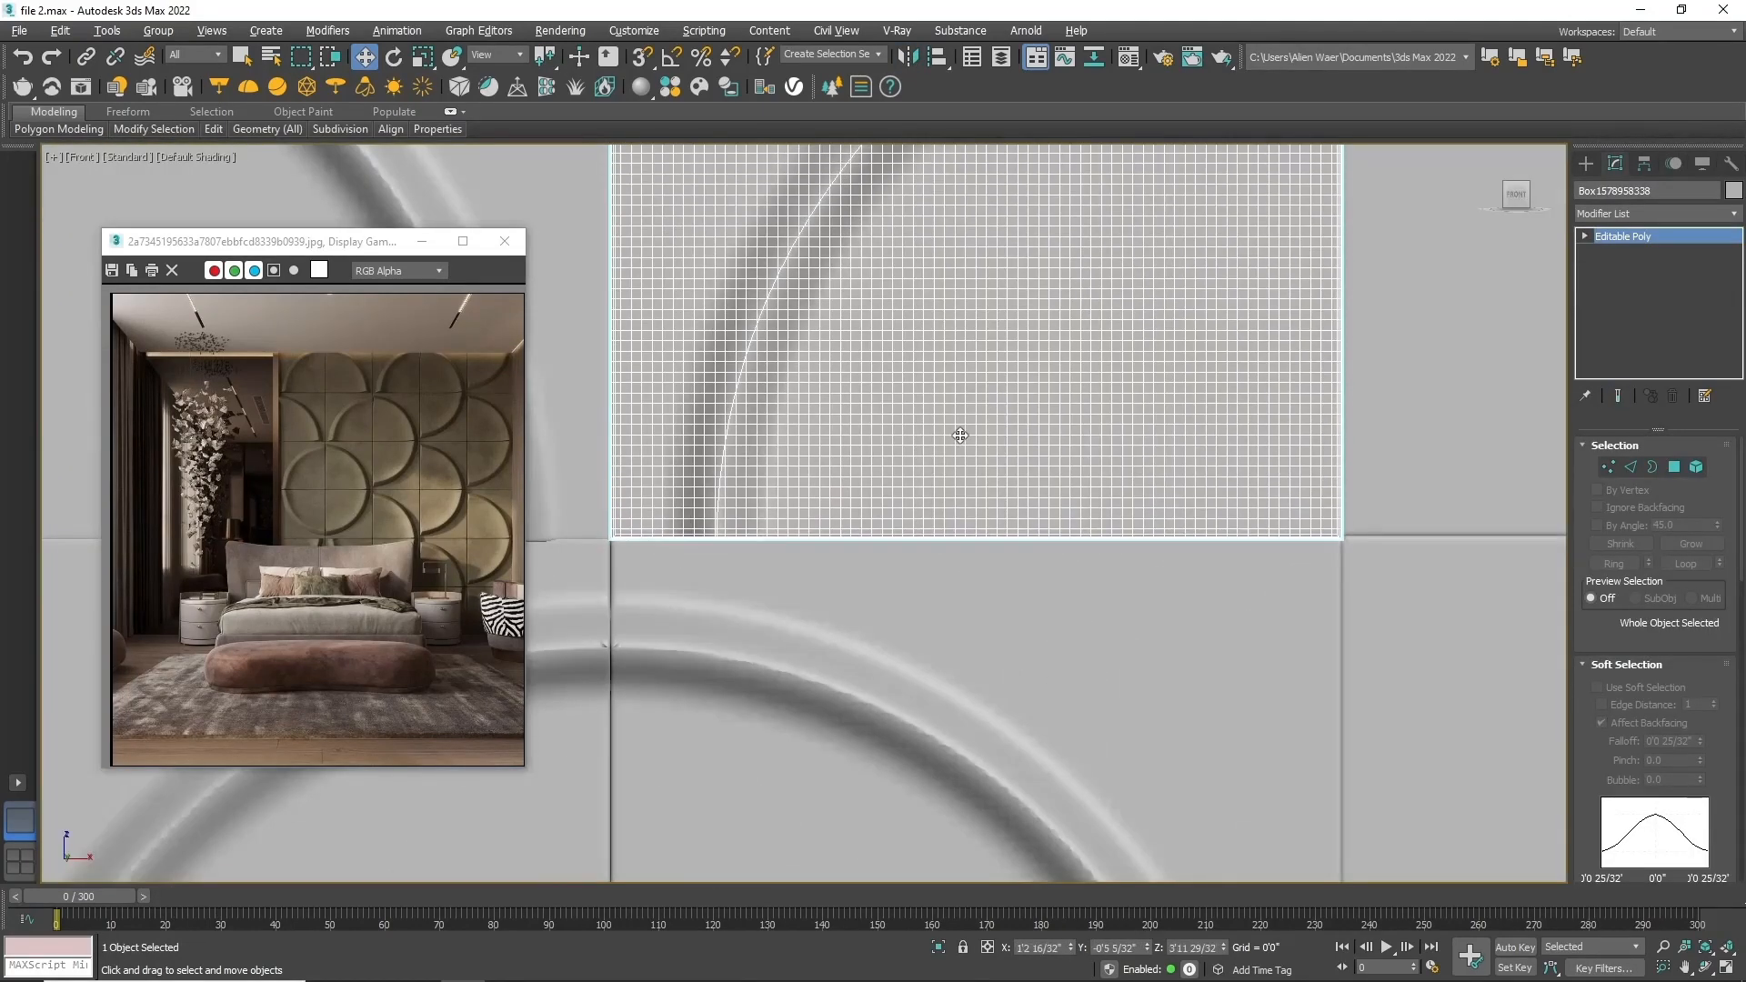
{"action": "scroll", "coordinate": [910, 301], "scroll_direction": "down", "scroll_amount": 5}
{"action": "left_click", "coordinate": [1156, 473]}
{"action": "scroll", "coordinate": [1045, 575], "scroll_direction": "down", "scroll_amount": 1}
{"action": "scroll", "coordinate": [808, 560], "scroll_direction": "up", "scroll_amount": 1}
{"action": "scroll", "coordinate": [1152, 491], "scroll_direction": "down", "scroll_amount": 2}
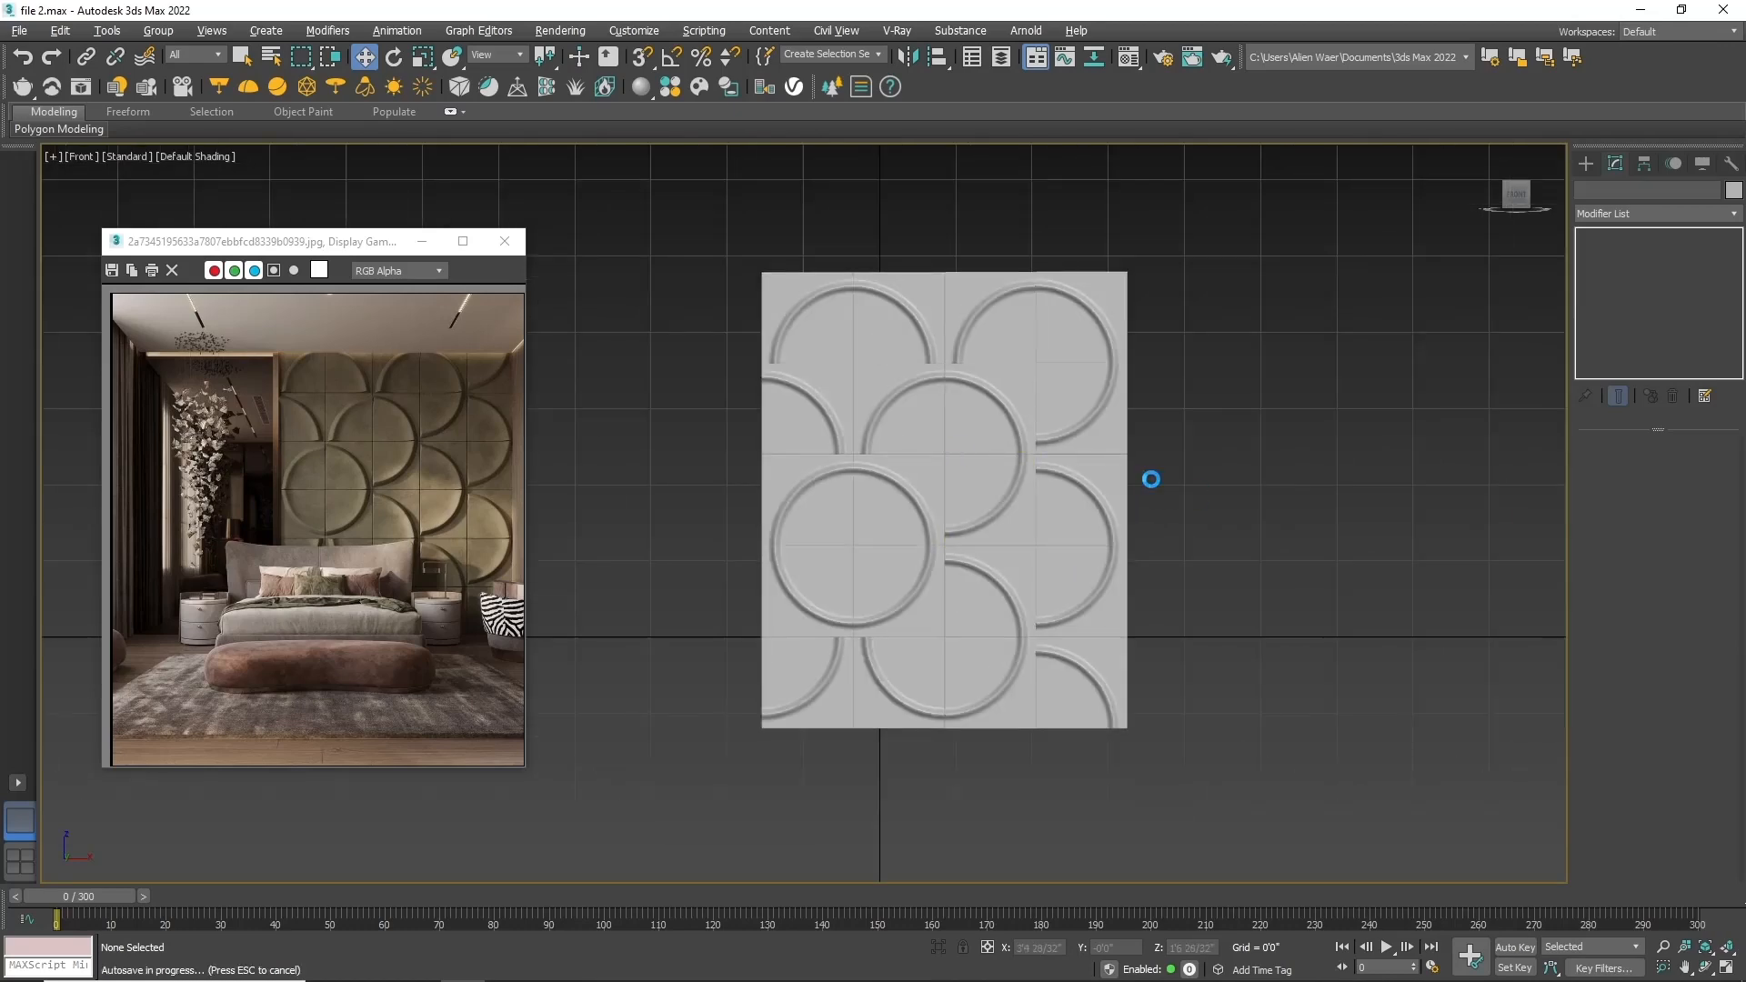
Step: Select all five tiles of the fourth column and copy them against its right side
{"action": "left_click_drag", "start_coordinate": [1160, 245], "coordinate": [1086, 755]}
{"action": "left_click_drag", "start_coordinate": [1092, 495], "coordinate": [1183, 496], "text": "shift"}
{"action": "scroll", "coordinate": [1174, 491], "scroll_direction": "up", "scroll_amount": 5}
{"action": "scroll", "coordinate": [748, 573], "scroll_direction": "down", "scroll_amount": 5}
Step: Mirror the fifth column's top two tiles vertically, one at a time, and move each back into its row
{"action": "left_click", "coordinate": [978, 364]}
{"action": "left_click", "coordinate": [908, 57]}
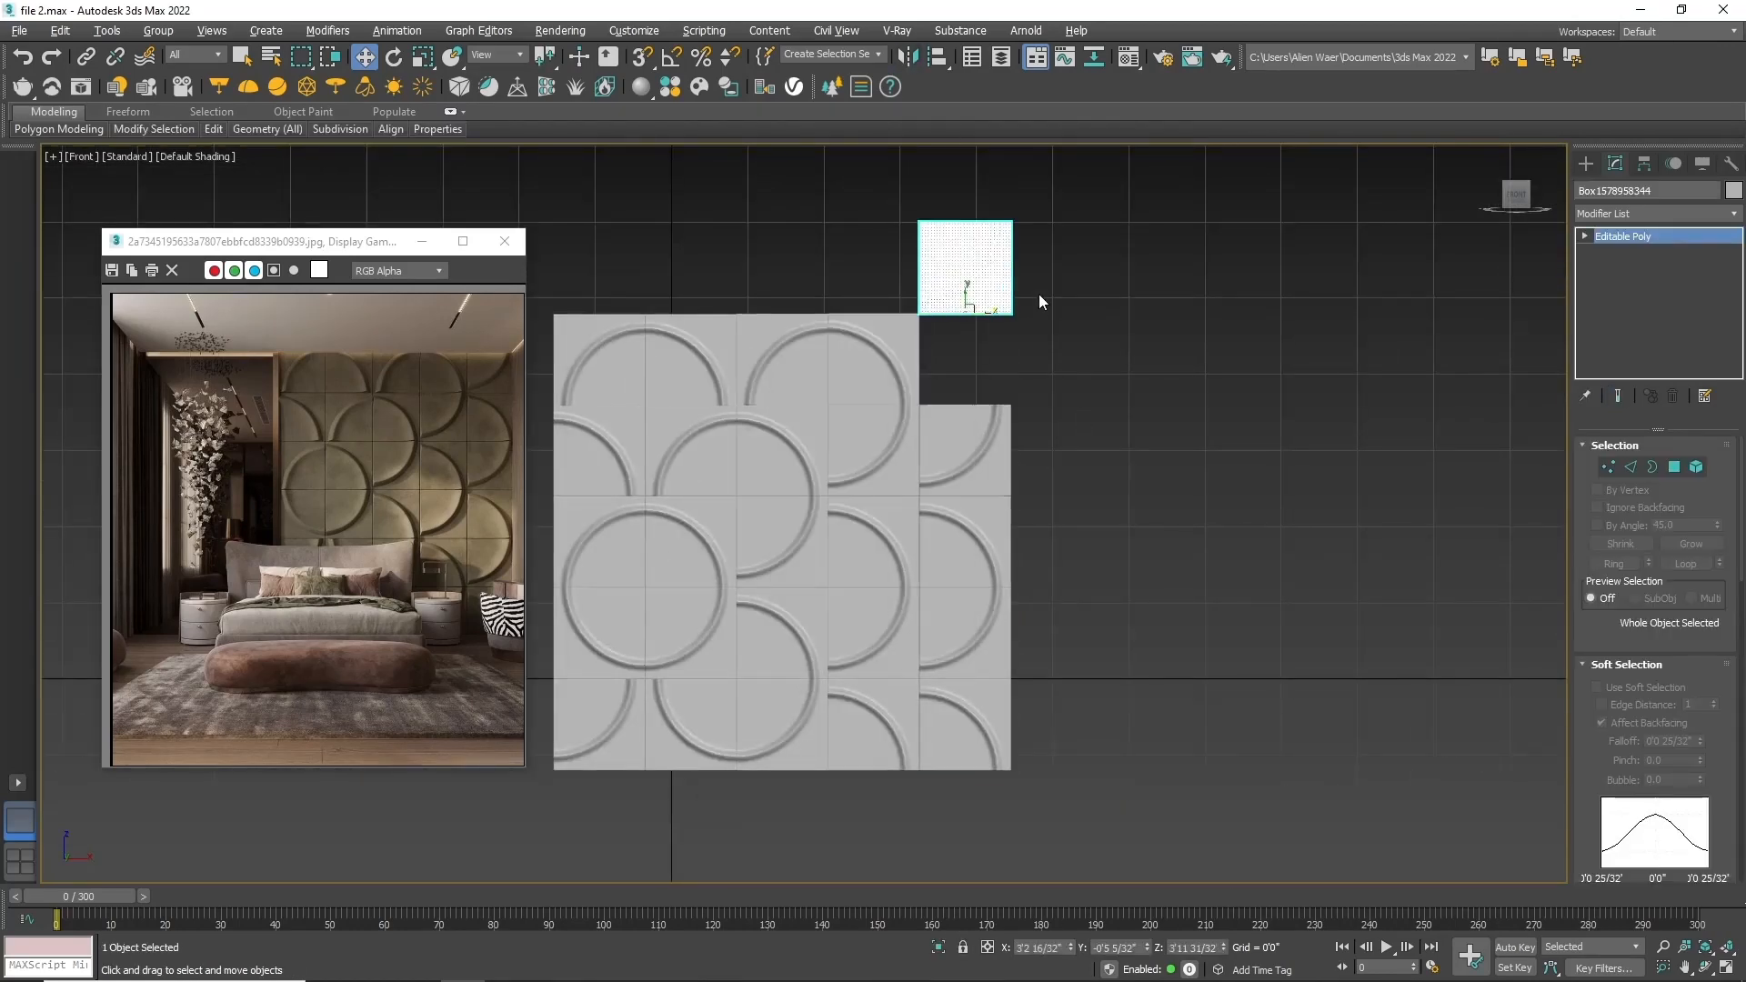
{"action": "left_click_drag", "start_coordinate": [966, 289], "coordinate": [966, 381]}
{"action": "left_click", "coordinate": [968, 447]}
{"action": "left_click", "coordinate": [907, 56]}
{"action": "left_click", "coordinate": [829, 640]}
{"action": "left_click_drag", "start_coordinate": [966, 480], "coordinate": [966, 388]}
Step: Mirror the fifth column's third and fourth tiles vertically and move each back into its grid position
{"action": "left_click", "coordinate": [966, 550]}
{"action": "left_click", "coordinate": [907, 56]}
{"action": "left_click", "coordinate": [839, 642]}
{"action": "left_click_drag", "start_coordinate": [966, 481], "coordinate": [966, 571]}
{"action": "left_click", "coordinate": [965, 660]}
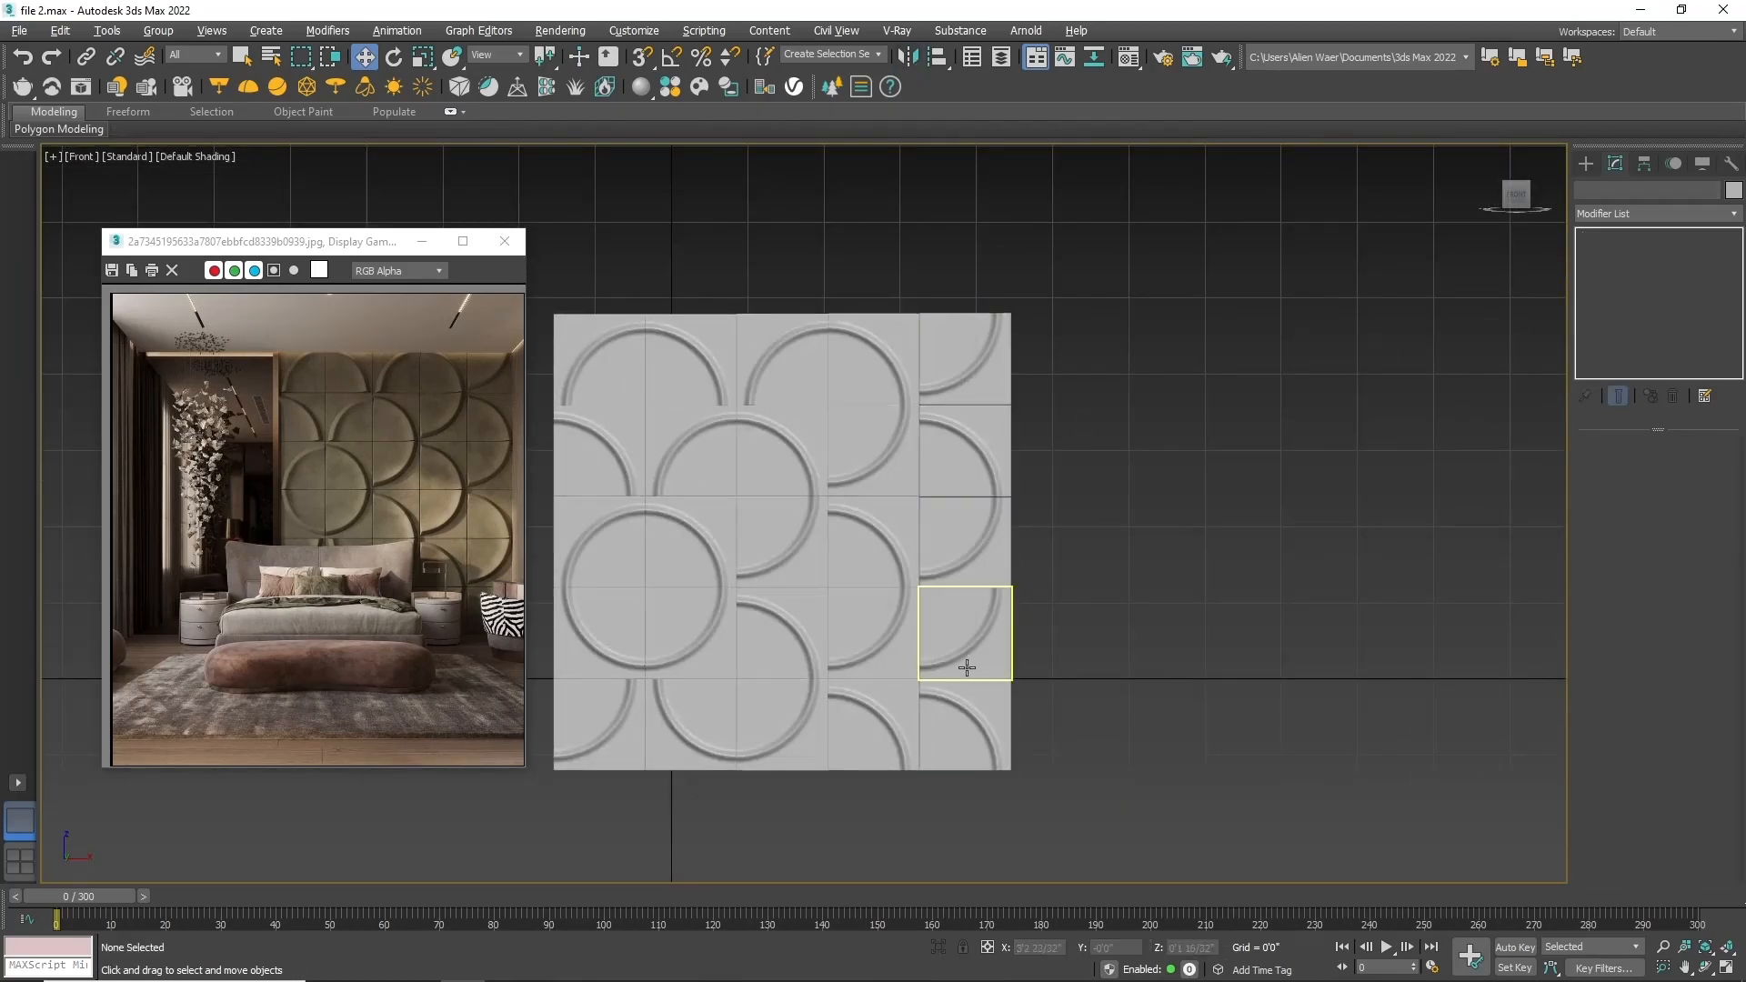
{"action": "left_click_drag", "start_coordinate": [967, 682], "coordinate": [968, 589]}
Step: Mirror the fifth column's bottom tile vertically and move it down into the bottom row
{"action": "left_click", "coordinate": [966, 728]}
{"action": "left_click", "coordinate": [908, 56]}
{"action": "left_click", "coordinate": [837, 641]}
{"action": "left_click_drag", "start_coordinate": [965, 659], "coordinate": [965, 751]}
{"action": "scroll", "coordinate": [979, 741], "scroll_direction": "up", "scroll_amount": 4}
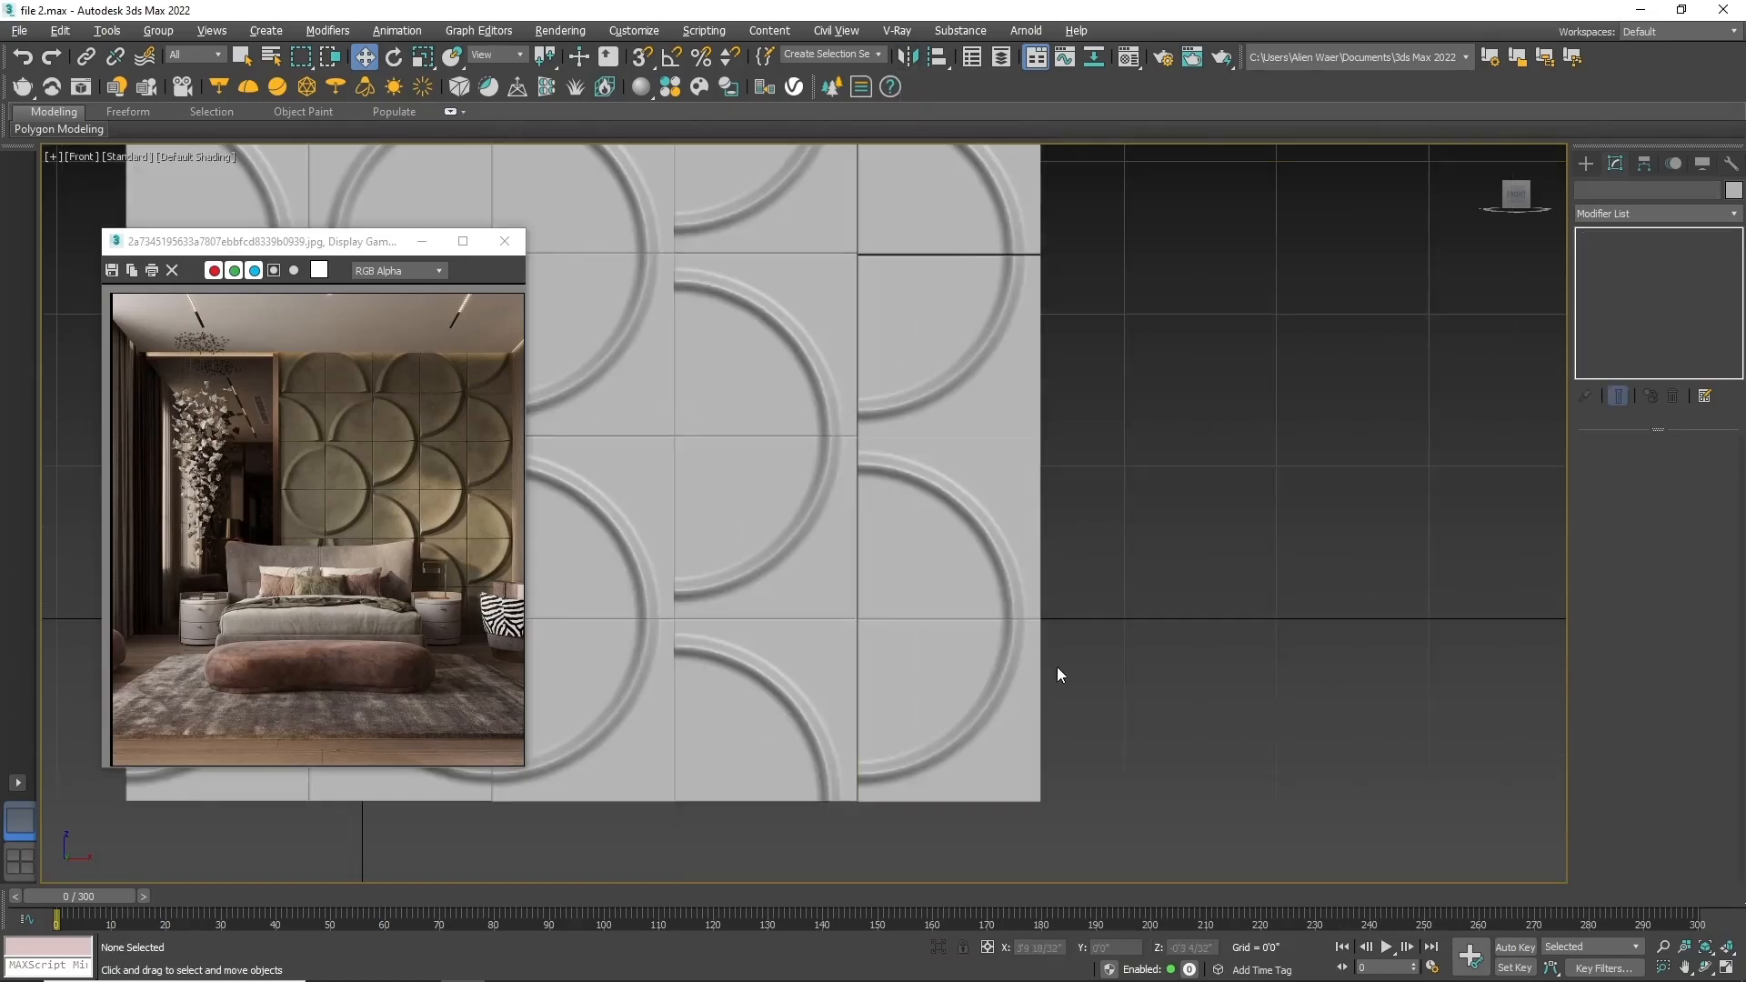
Step: Nudge the fifth column's upper tiles vertically to close the seams between them
{"action": "left_click", "coordinate": [968, 528]}
{"action": "scroll", "coordinate": [955, 448], "scroll_direction": "up", "scroll_amount": 10}
{"action": "left_click_drag", "start_coordinate": [914, 348], "coordinate": [914, 344]}
{"action": "scroll", "coordinate": [914, 364], "scroll_direction": "down", "scroll_amount": 6}
{"action": "left_click", "coordinate": [838, 522]}
{"action": "scroll", "coordinate": [850, 509], "scroll_direction": "up", "scroll_amount": 5}
{"action": "left_click", "coordinate": [912, 397]}
{"action": "scroll", "coordinate": [919, 546], "scroll_direction": "down", "scroll_amount": 5}
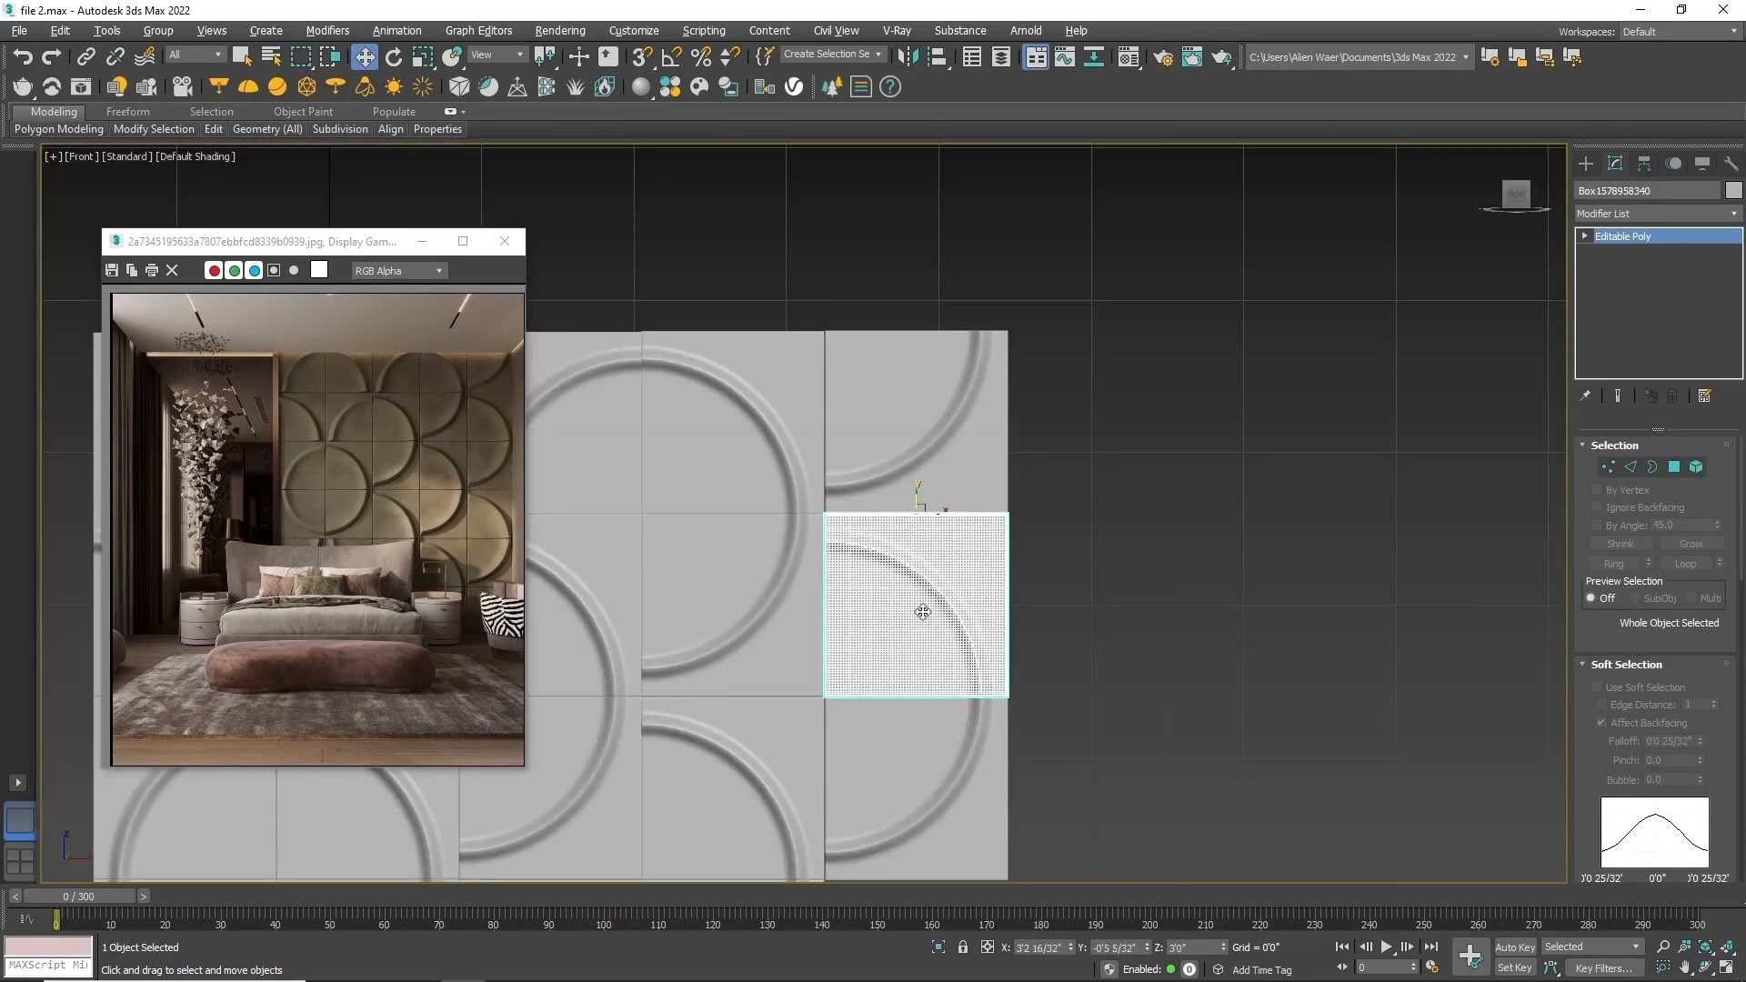
Step: Align the fifth column's lower tiles with their neighbours and check the whole column's seam against the fourth column
{"action": "left_click_drag", "start_coordinate": [1064, 800], "coordinate": [973, 637]}
{"action": "scroll", "coordinate": [991, 454], "scroll_direction": "up", "scroll_amount": 6}
{"action": "scroll", "coordinate": [984, 313], "scroll_direction": "down", "scroll_amount": 5}
{"action": "left_click", "coordinate": [917, 505]}
{"action": "left_click", "coordinate": [917, 628], "text": "ctrl"}
{"action": "scroll", "coordinate": [936, 371], "scroll_direction": "up", "scroll_amount": 6}
{"action": "left_click", "coordinate": [928, 582]}
{"action": "scroll", "coordinate": [1021, 449], "scroll_direction": "down", "scroll_amount": 5}
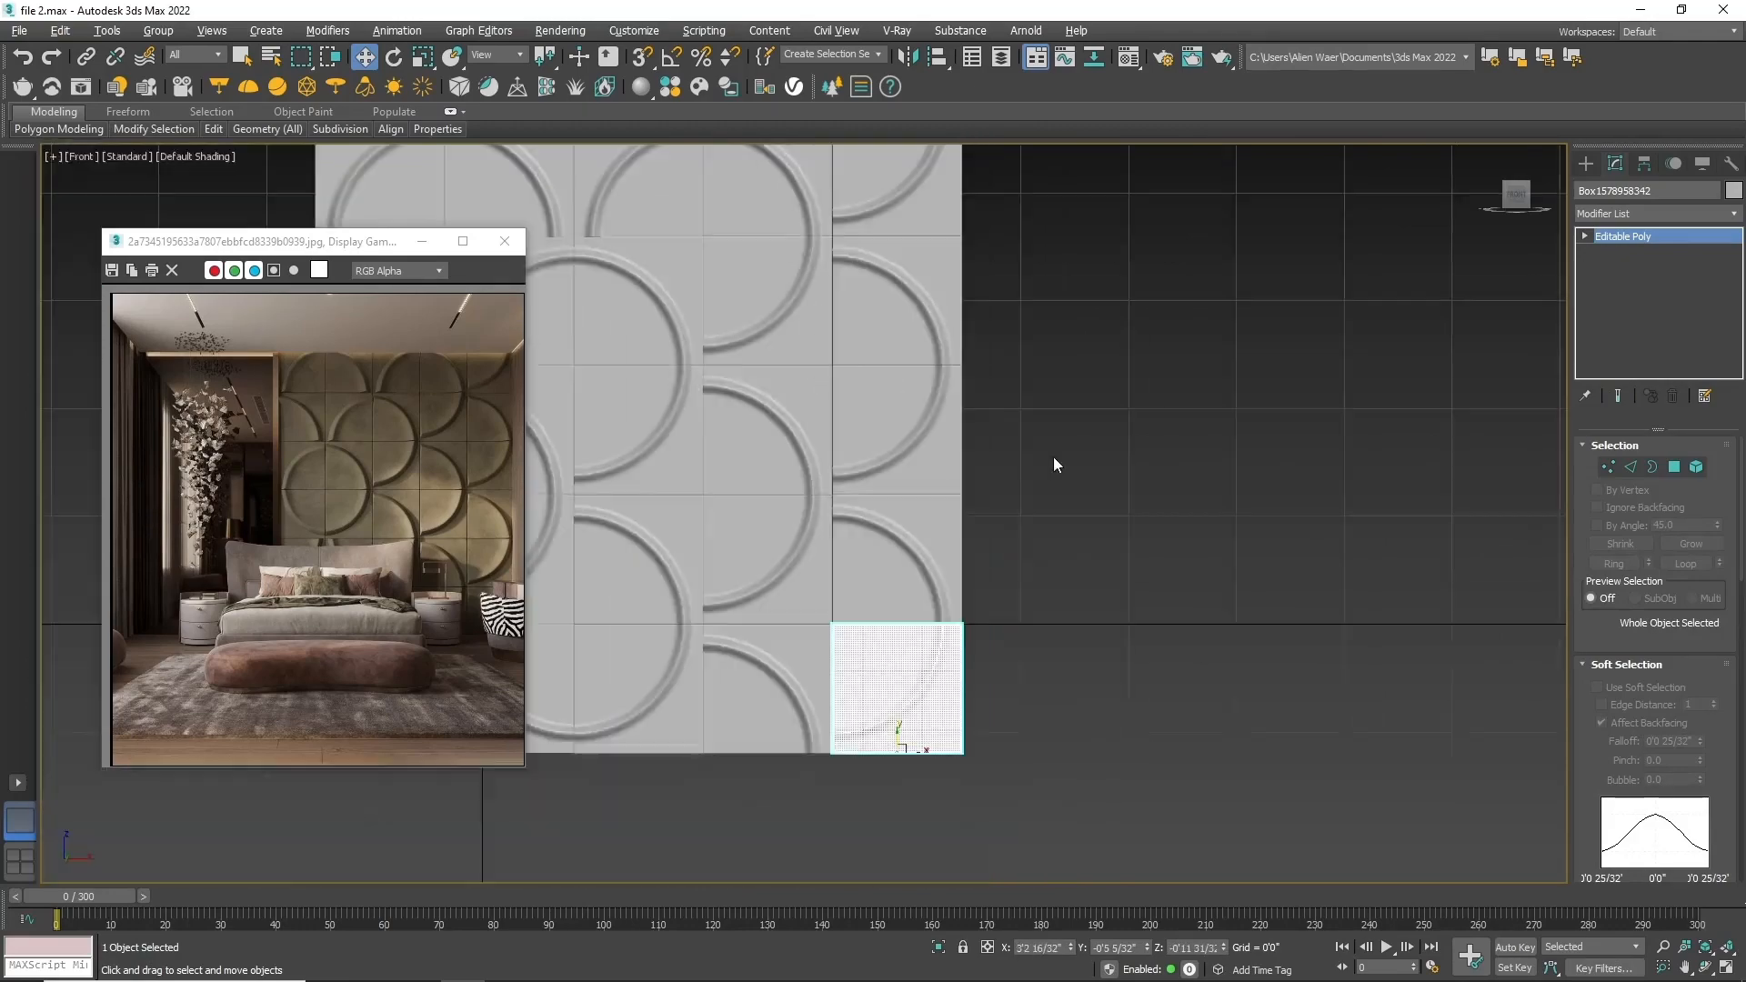
{"action": "left_click_drag", "start_coordinate": [1027, 728], "coordinate": [928, 181]}
{"action": "scroll", "coordinate": [840, 411], "scroll_direction": "up", "scroll_amount": 7}
{"action": "scroll", "coordinate": [1074, 559], "scroll_direction": "down", "scroll_amount": 8}
Step: Select all the wall tiles, assign them the green bitmap material from the first sample slot, and close the Material Editor
{"action": "left_click_drag", "start_coordinate": [1286, 313], "coordinate": [641, 832]}
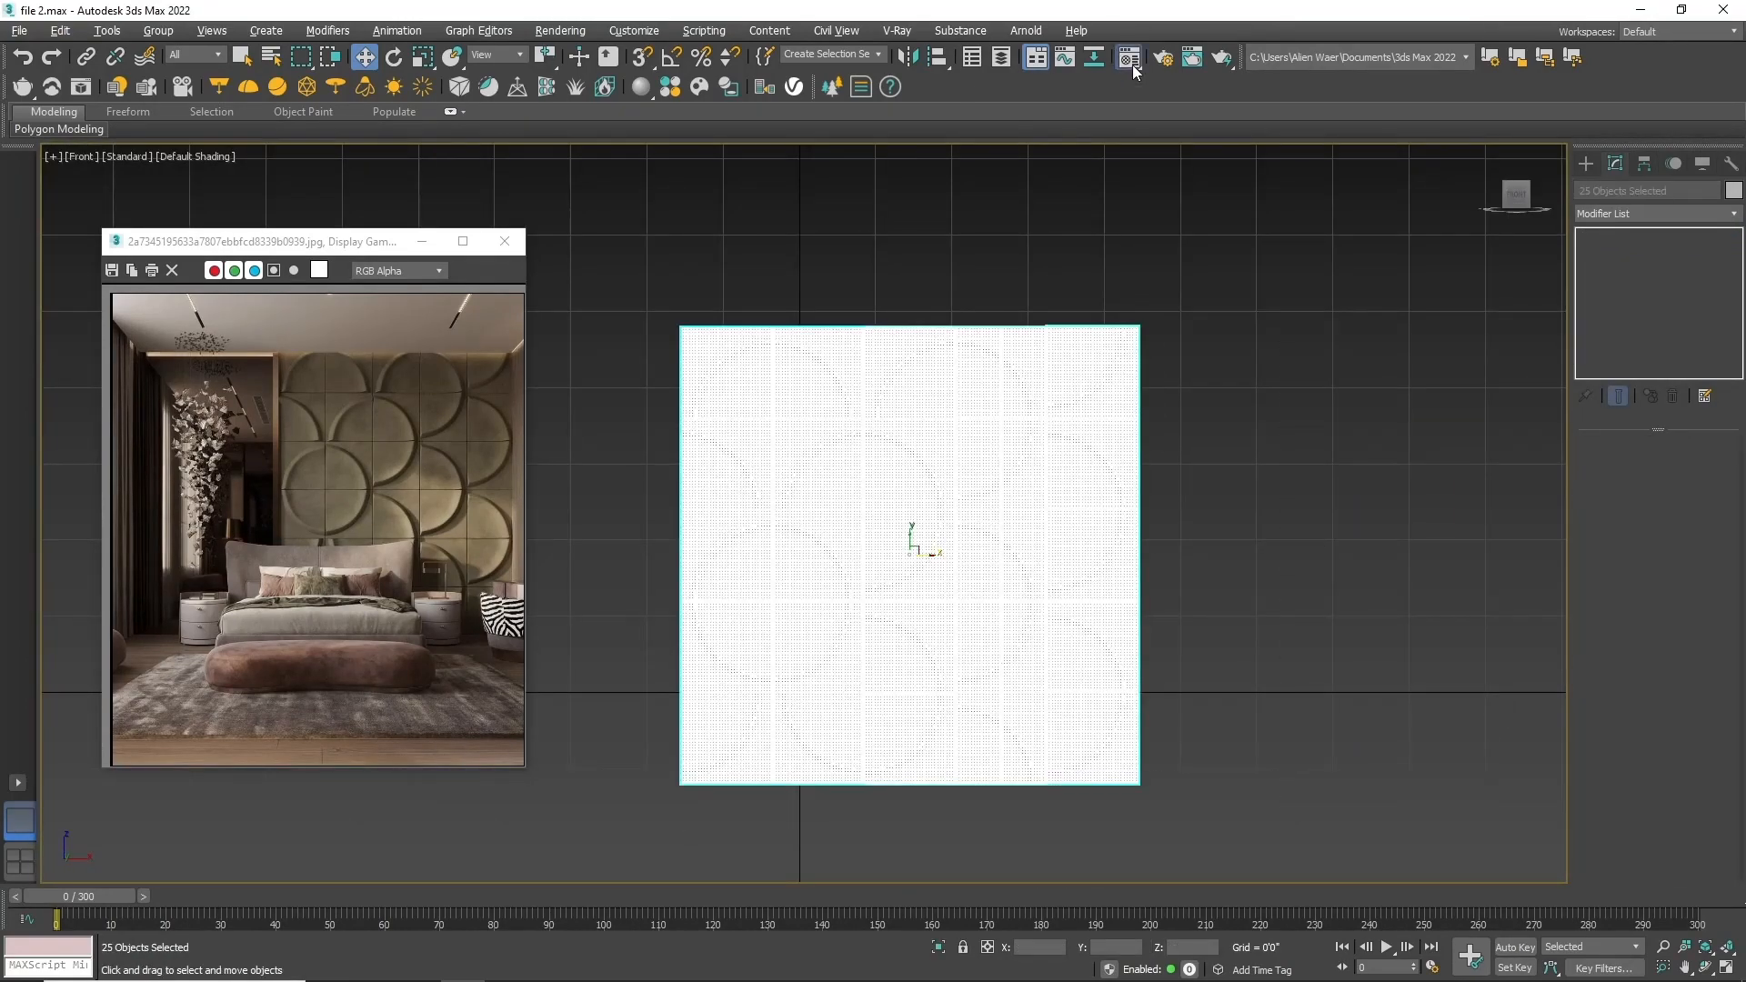
{"action": "left_click", "coordinate": [1130, 60]}
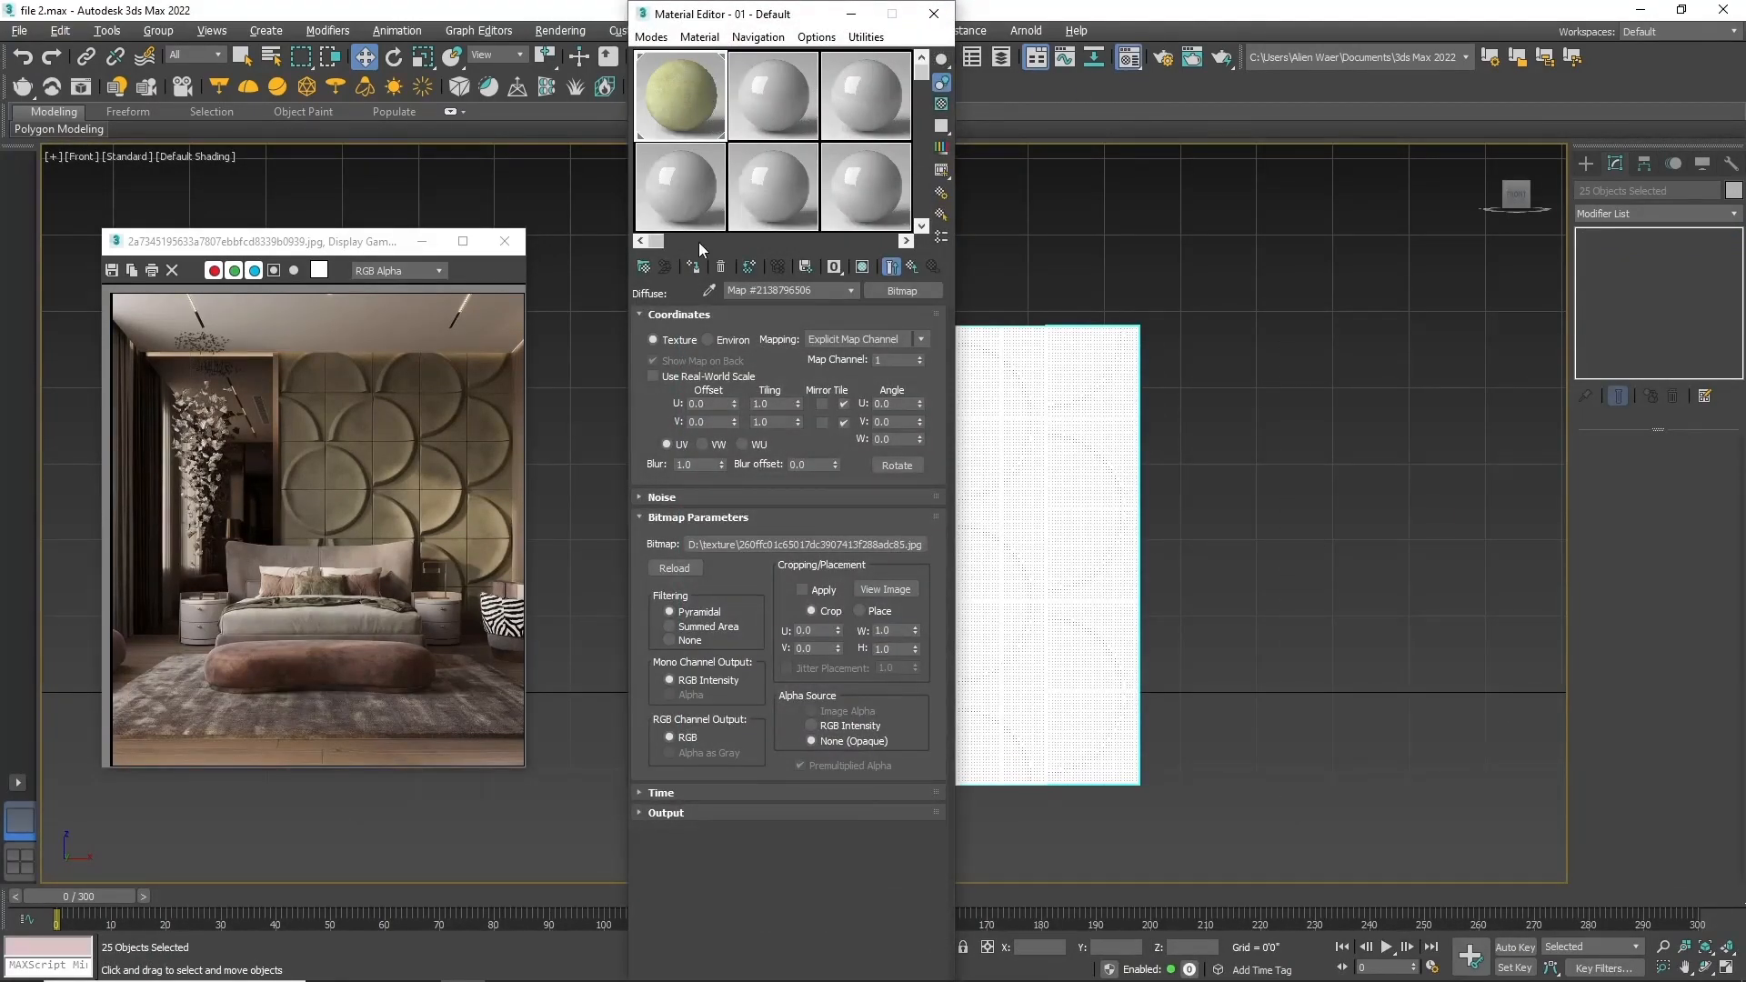
{"action": "left_click", "coordinate": [1216, 356]}
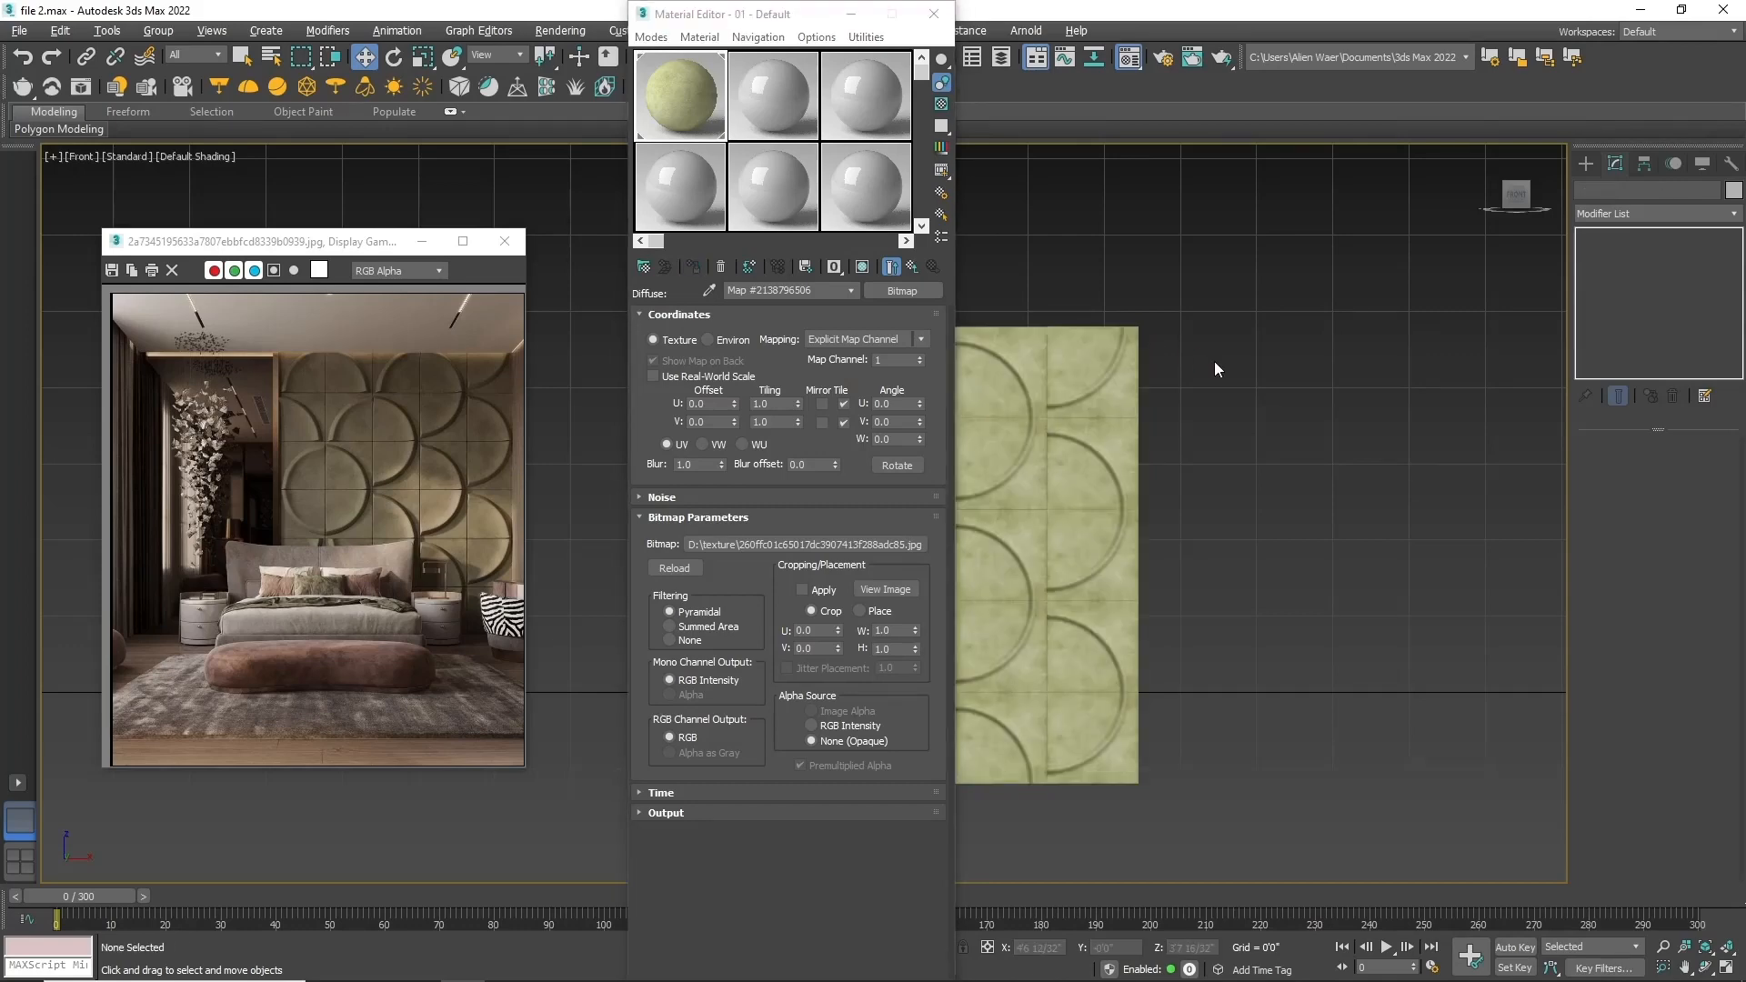
{"action": "left_click", "coordinate": [935, 14]}
Step: Select all the tiles, apply one UVW Map modifier with Box mapping, and deselect them
{"action": "left_click_drag", "start_coordinate": [1210, 272], "coordinate": [1024, 571]}
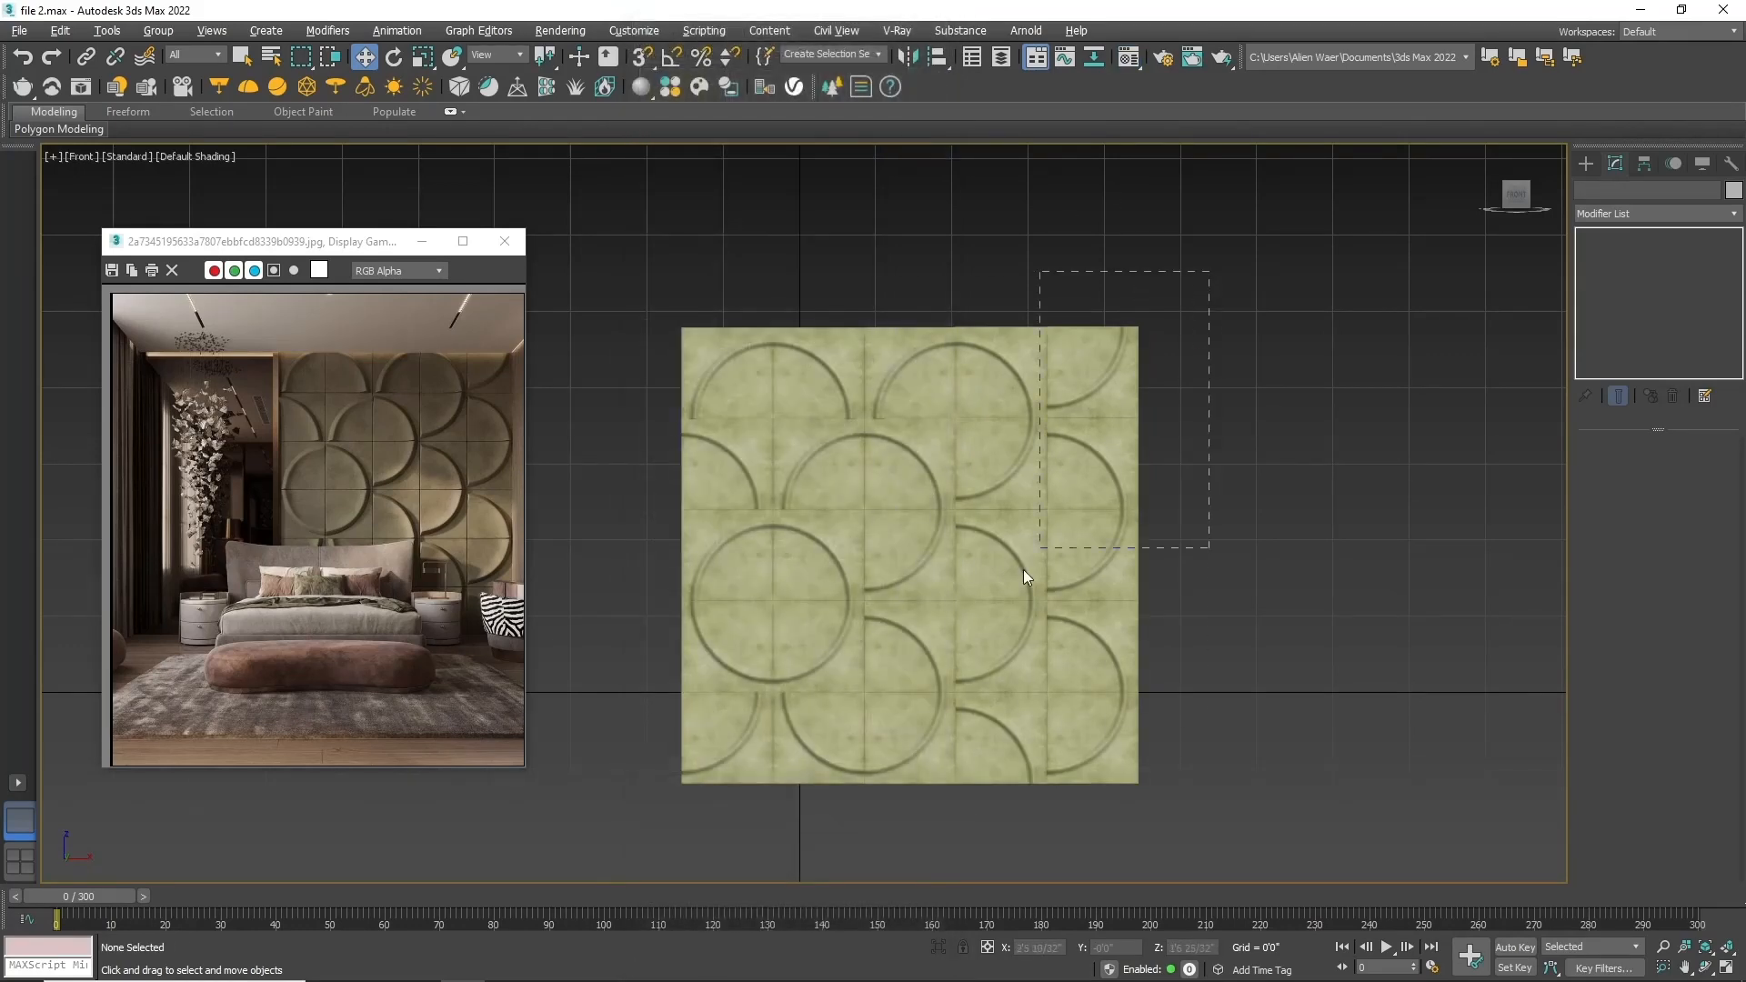
{"action": "left_click_drag", "start_coordinate": [684, 850], "coordinate": [683, 847]}
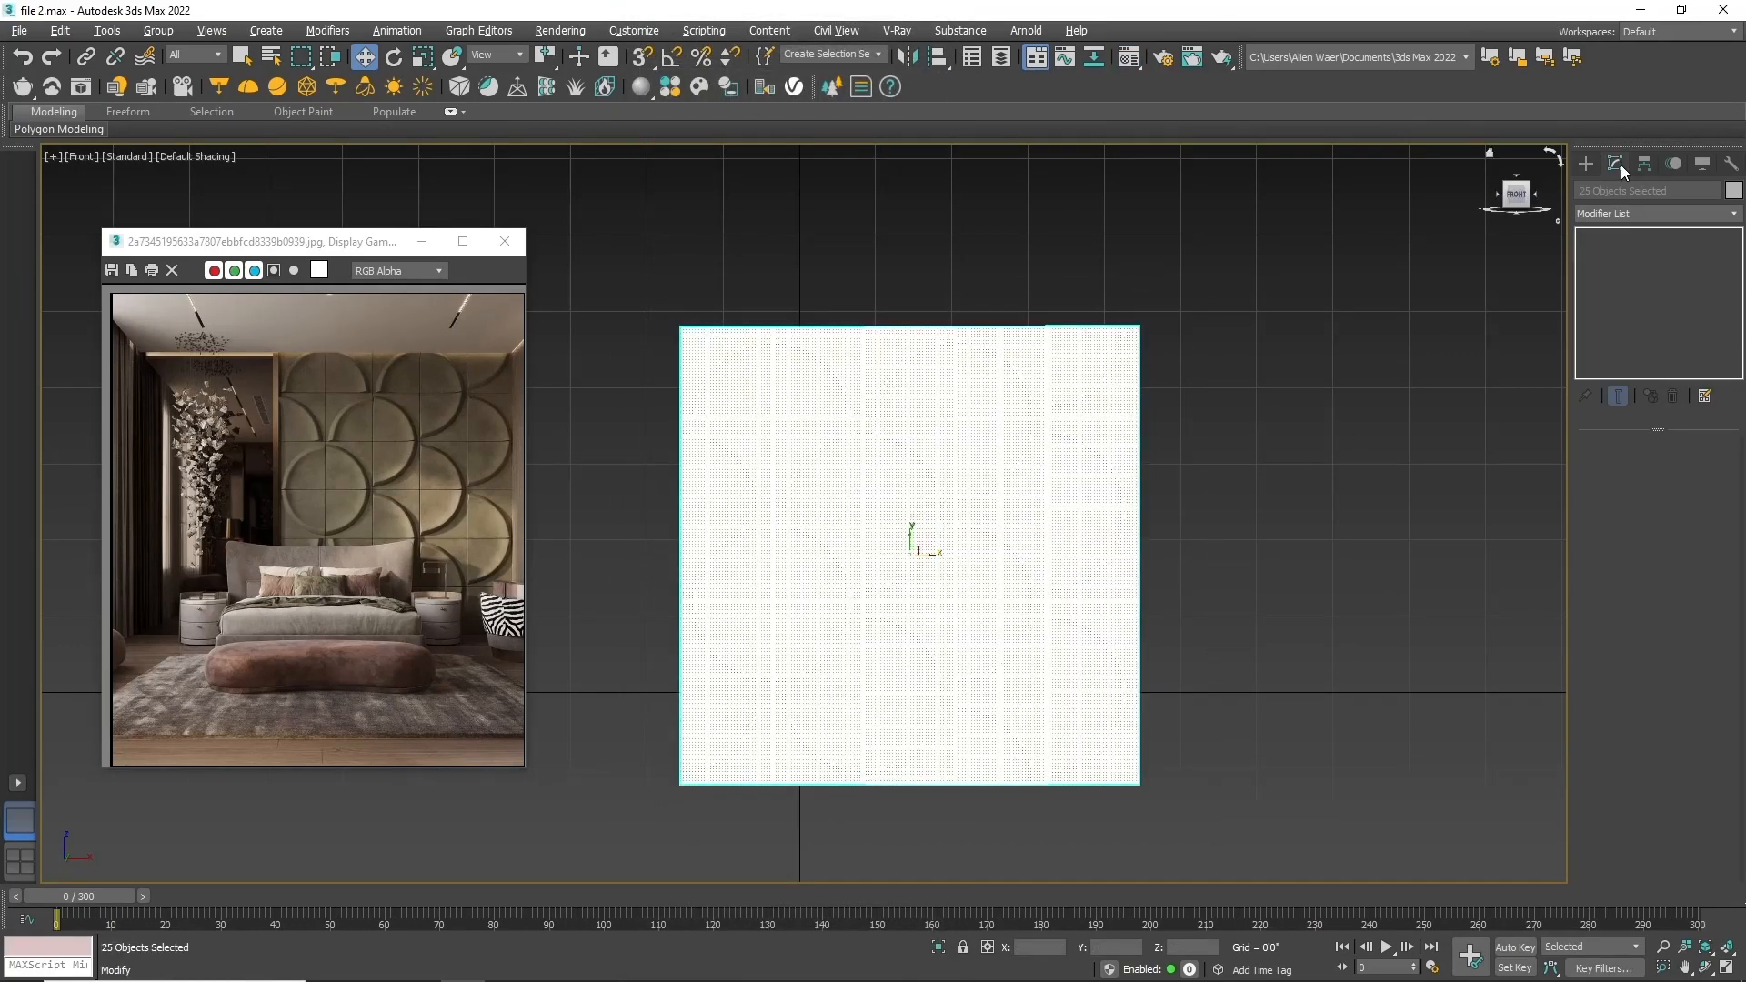
{"action": "left_click", "coordinate": [1586, 164]}
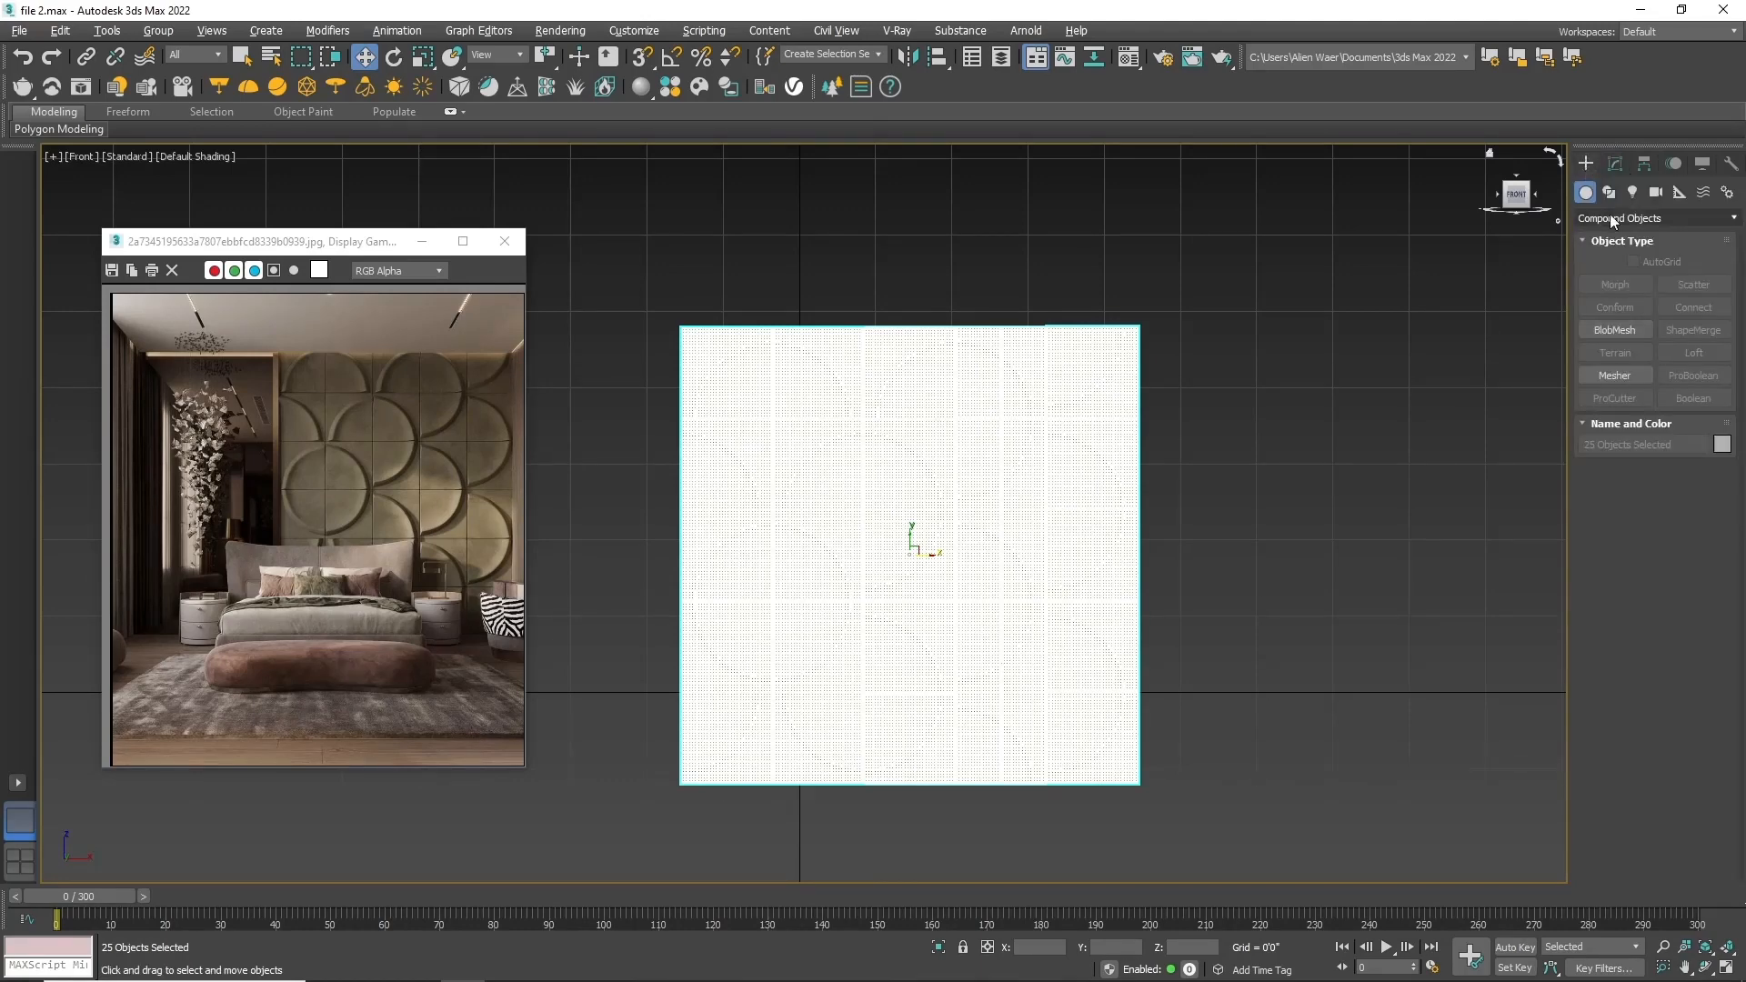
{"action": "left_click", "coordinate": [1616, 165]}
{"action": "left_click", "coordinate": [1620, 212]}
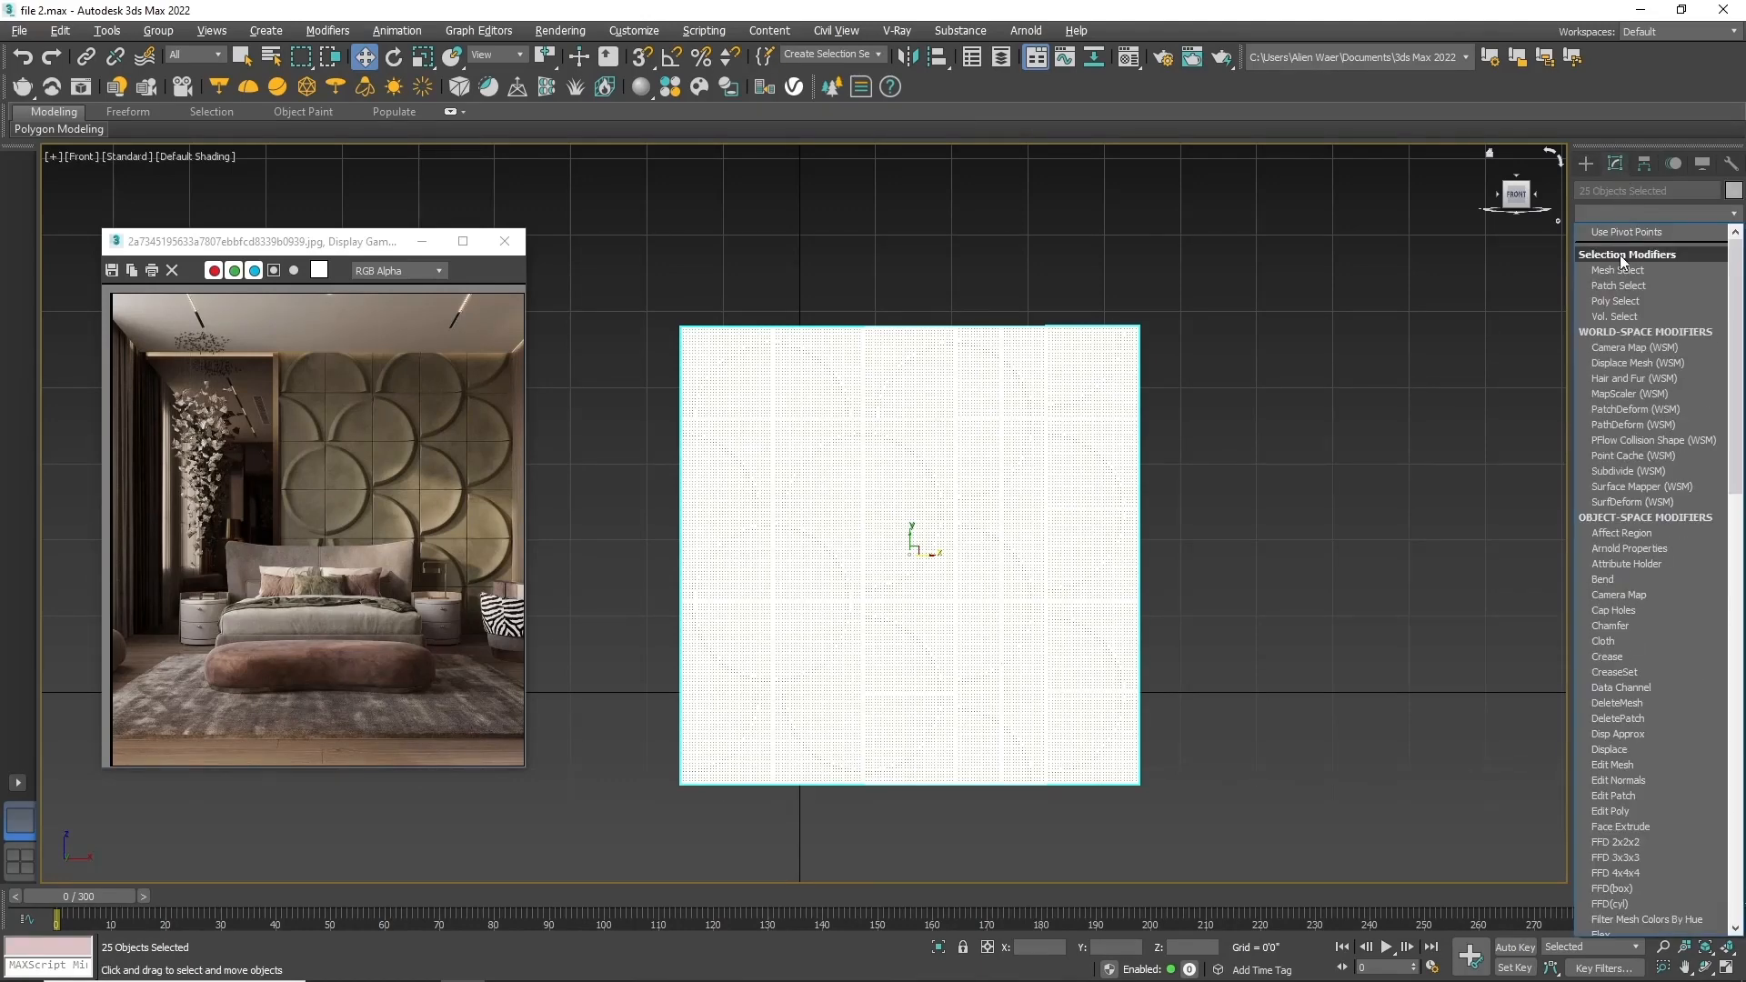
{"action": "scroll", "coordinate": [1627, 322], "scroll_direction": "down", "scroll_amount": 15}
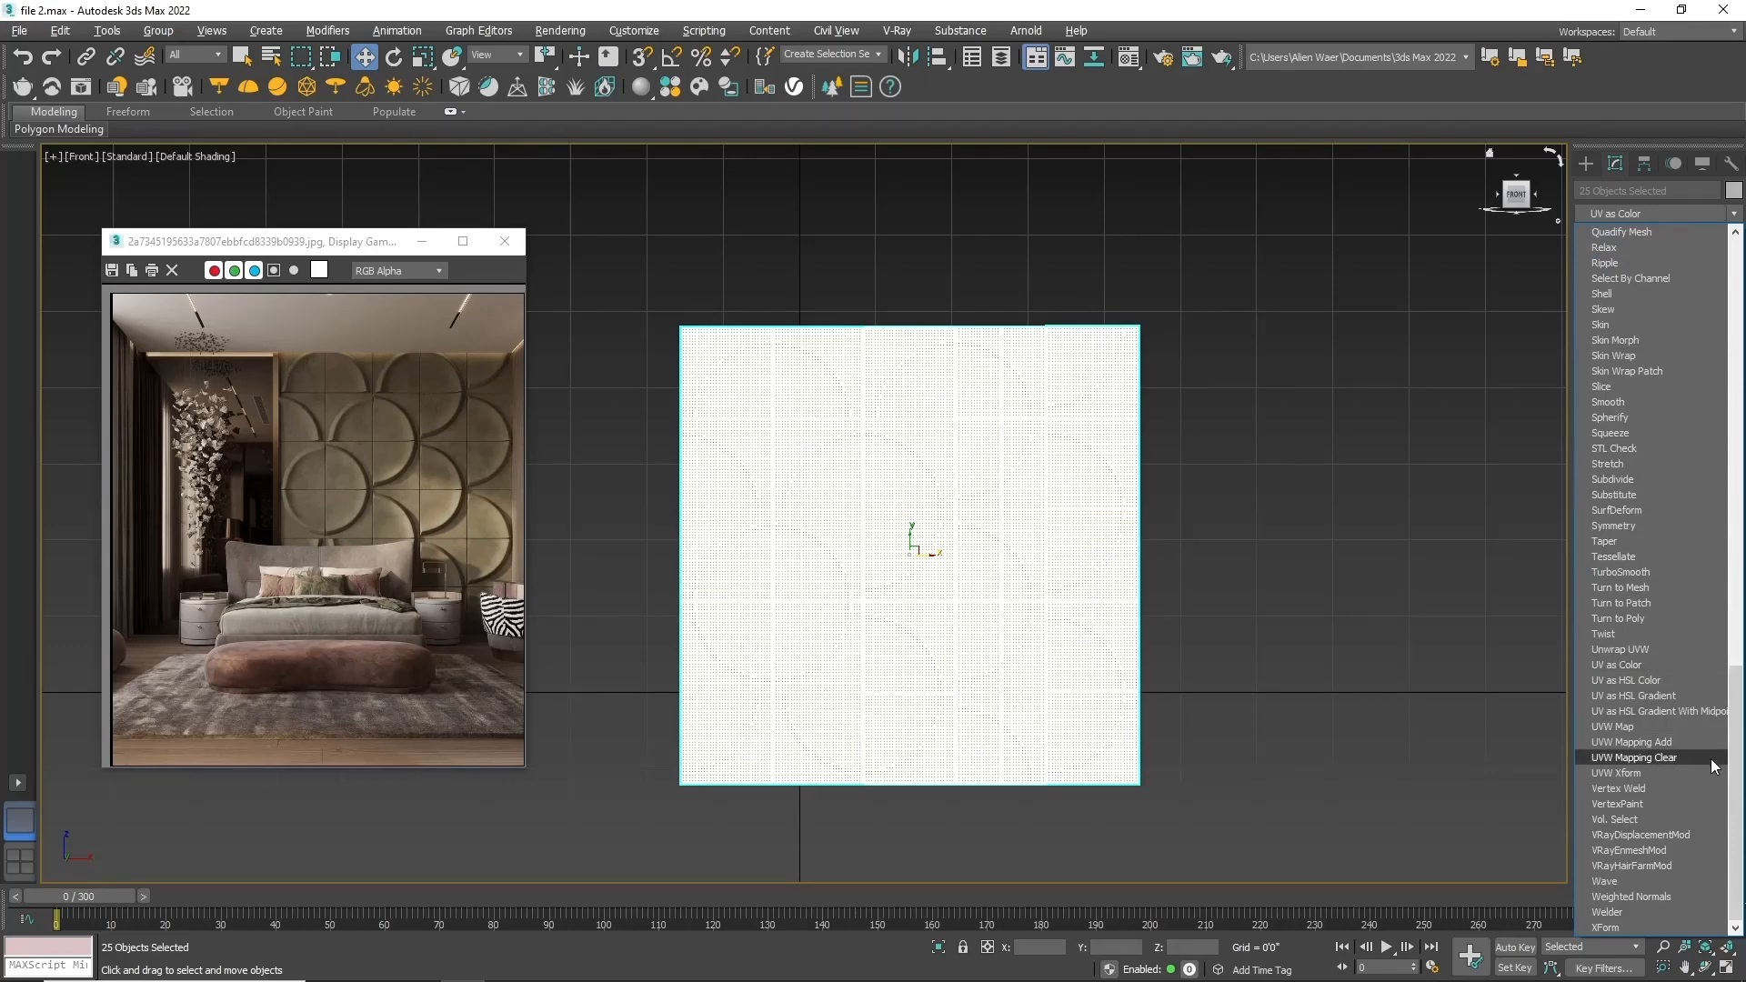
{"action": "left_click", "coordinate": [1660, 725]}
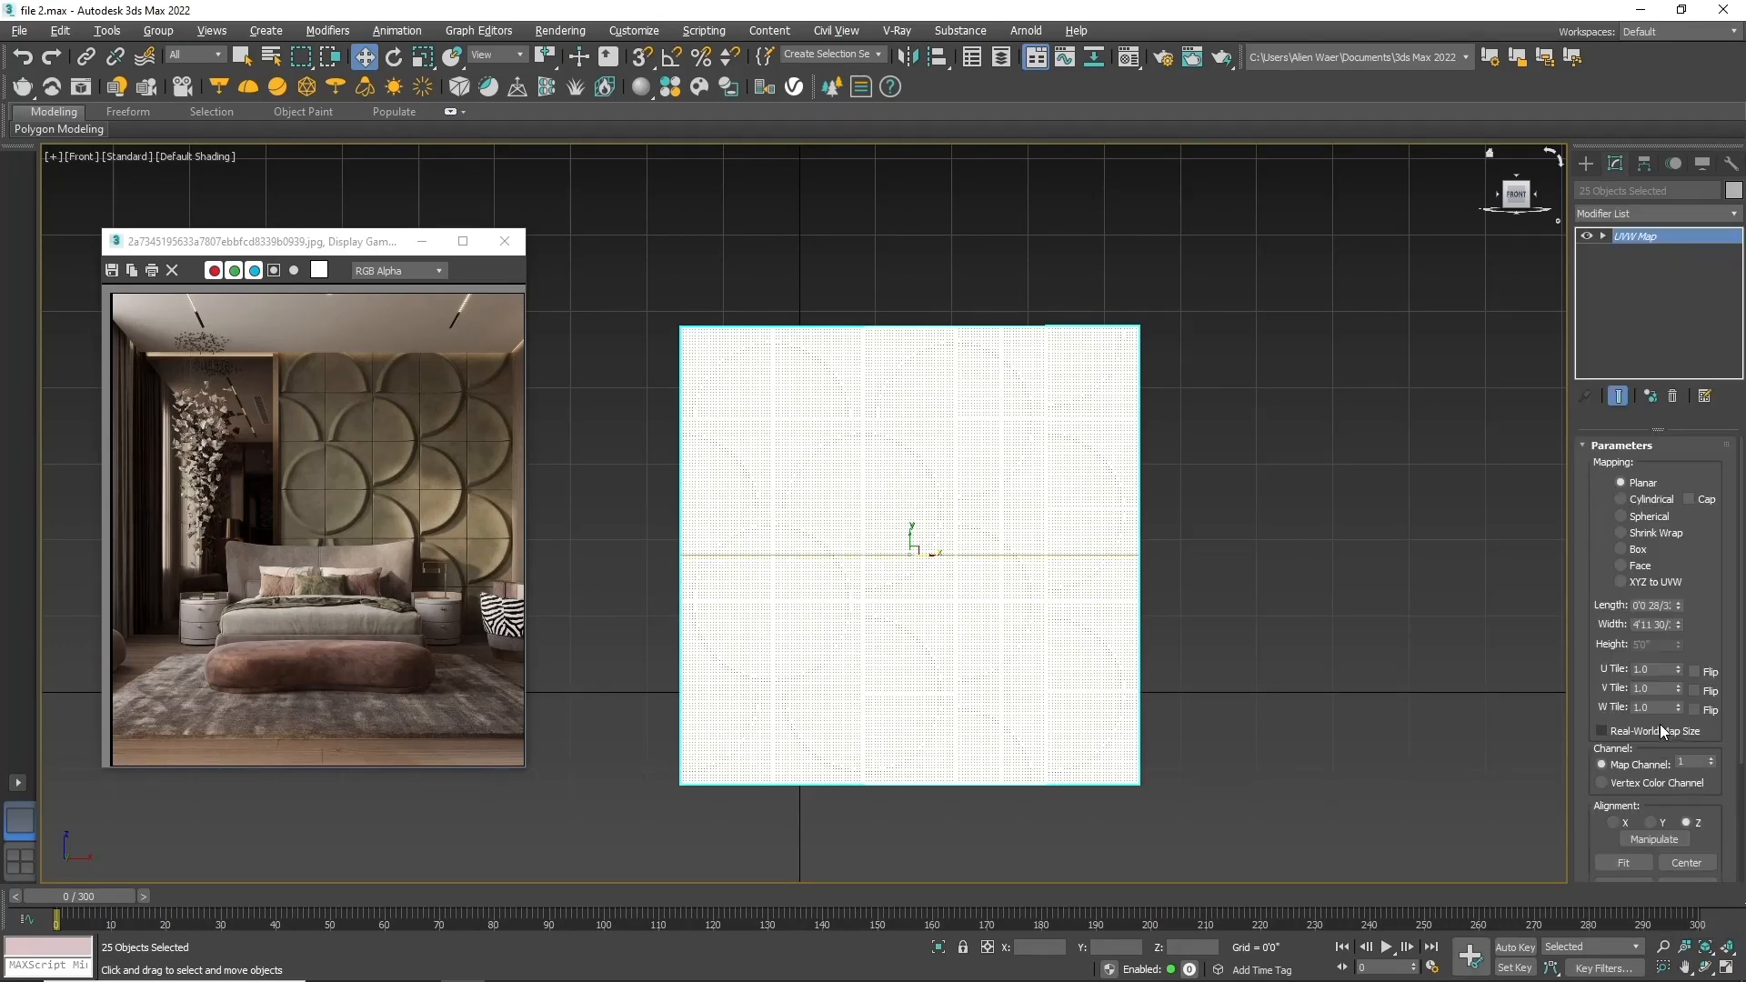
{"action": "left_click", "coordinate": [1622, 549]}
{"action": "left_click", "coordinate": [1470, 589]}
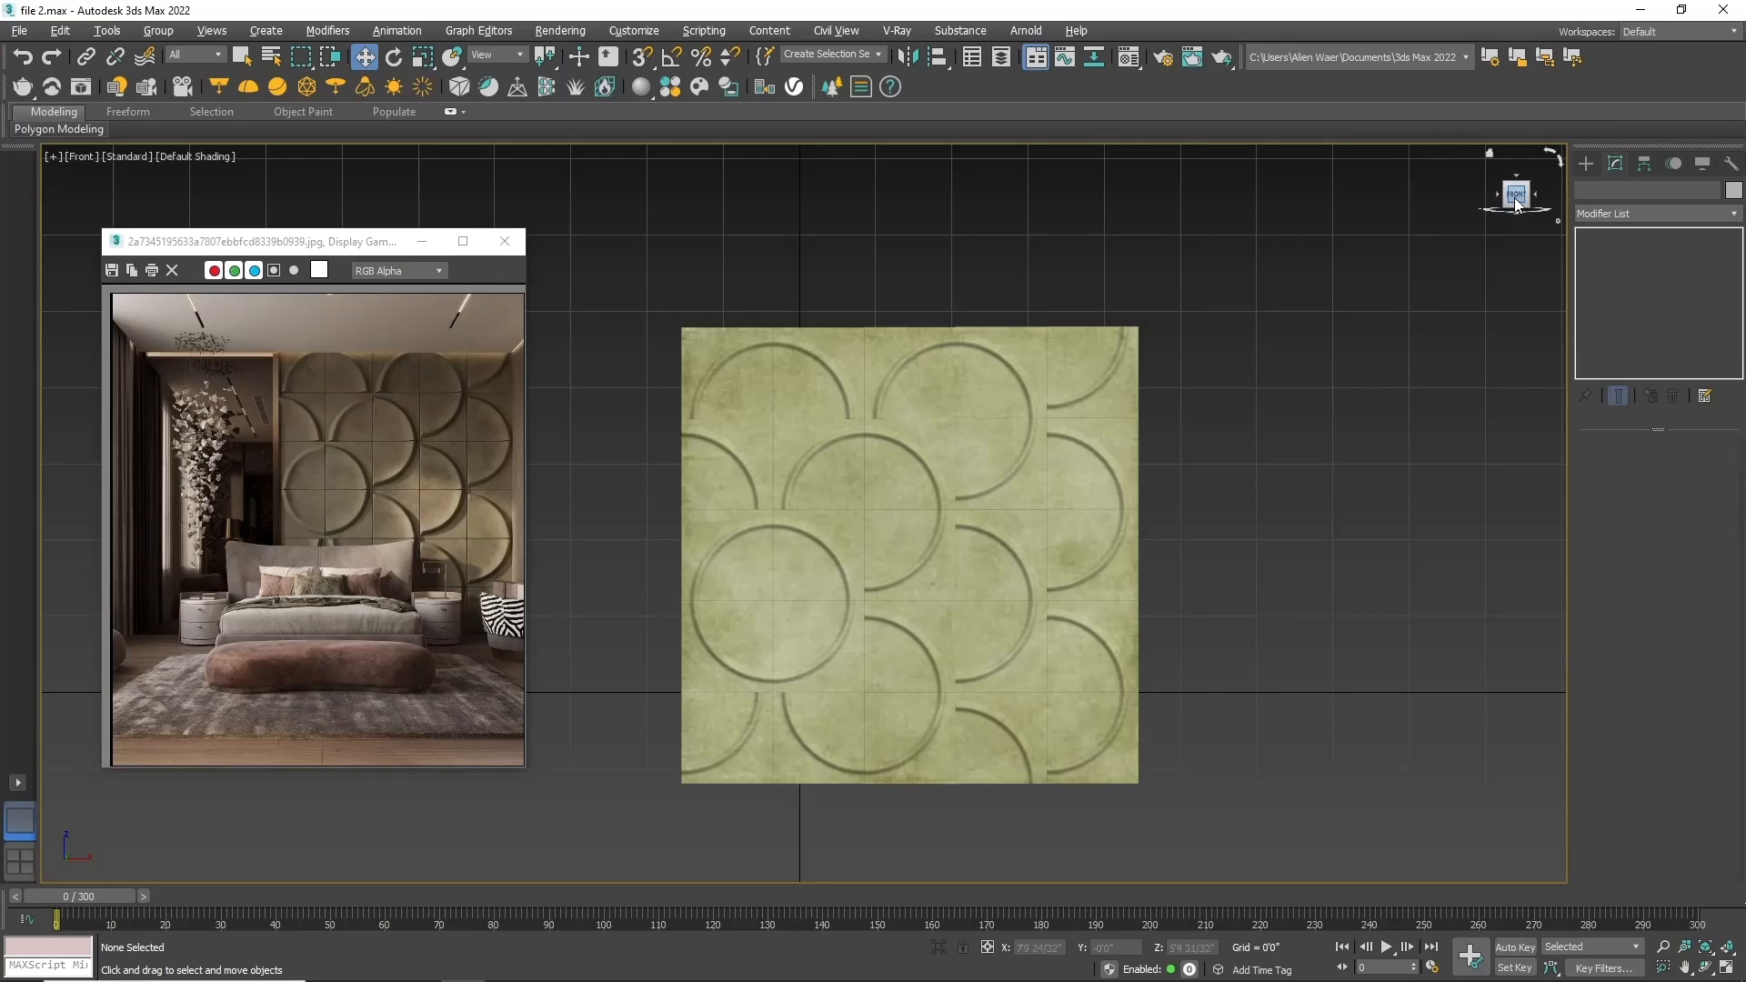
Step: Examine the textured panel's relief and mapping in perspective from angled and front viewpoints
{"action": "key", "text": "p"}
{"action": "left_click_drag", "start_coordinate": [1521, 201], "coordinate": [1455, 224]}
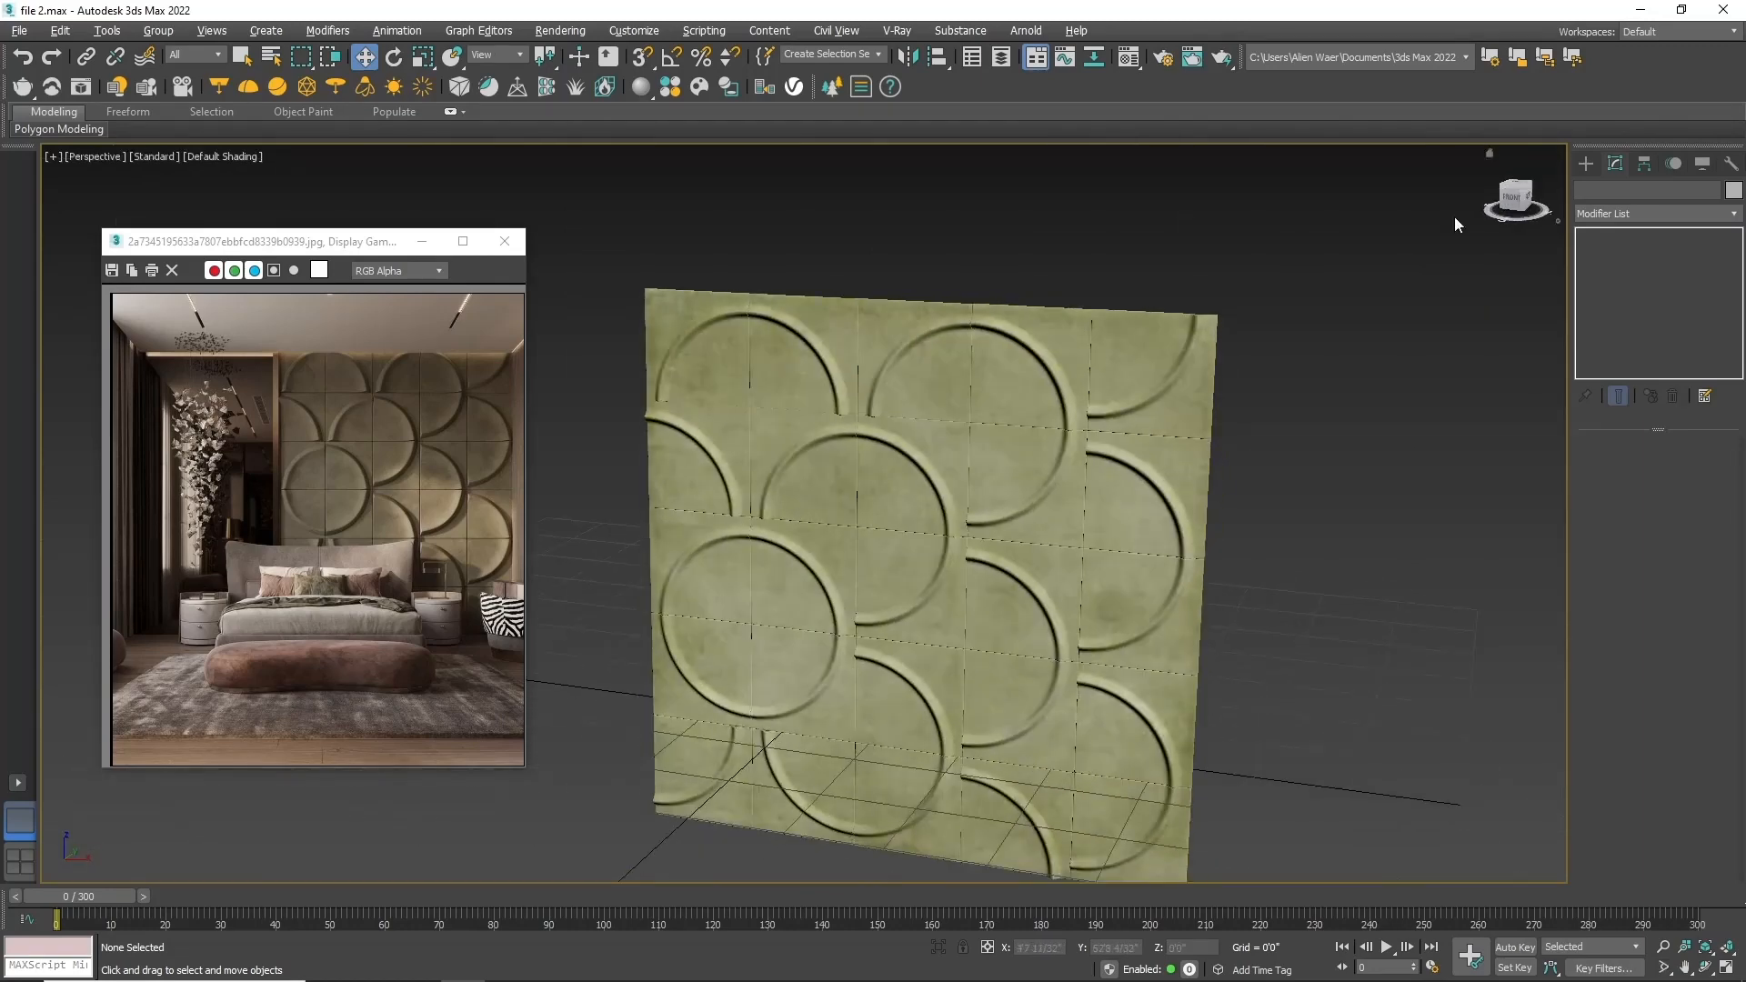
{"action": "left_click_drag", "start_coordinate": [700, 828], "coordinate": [701, 827]}
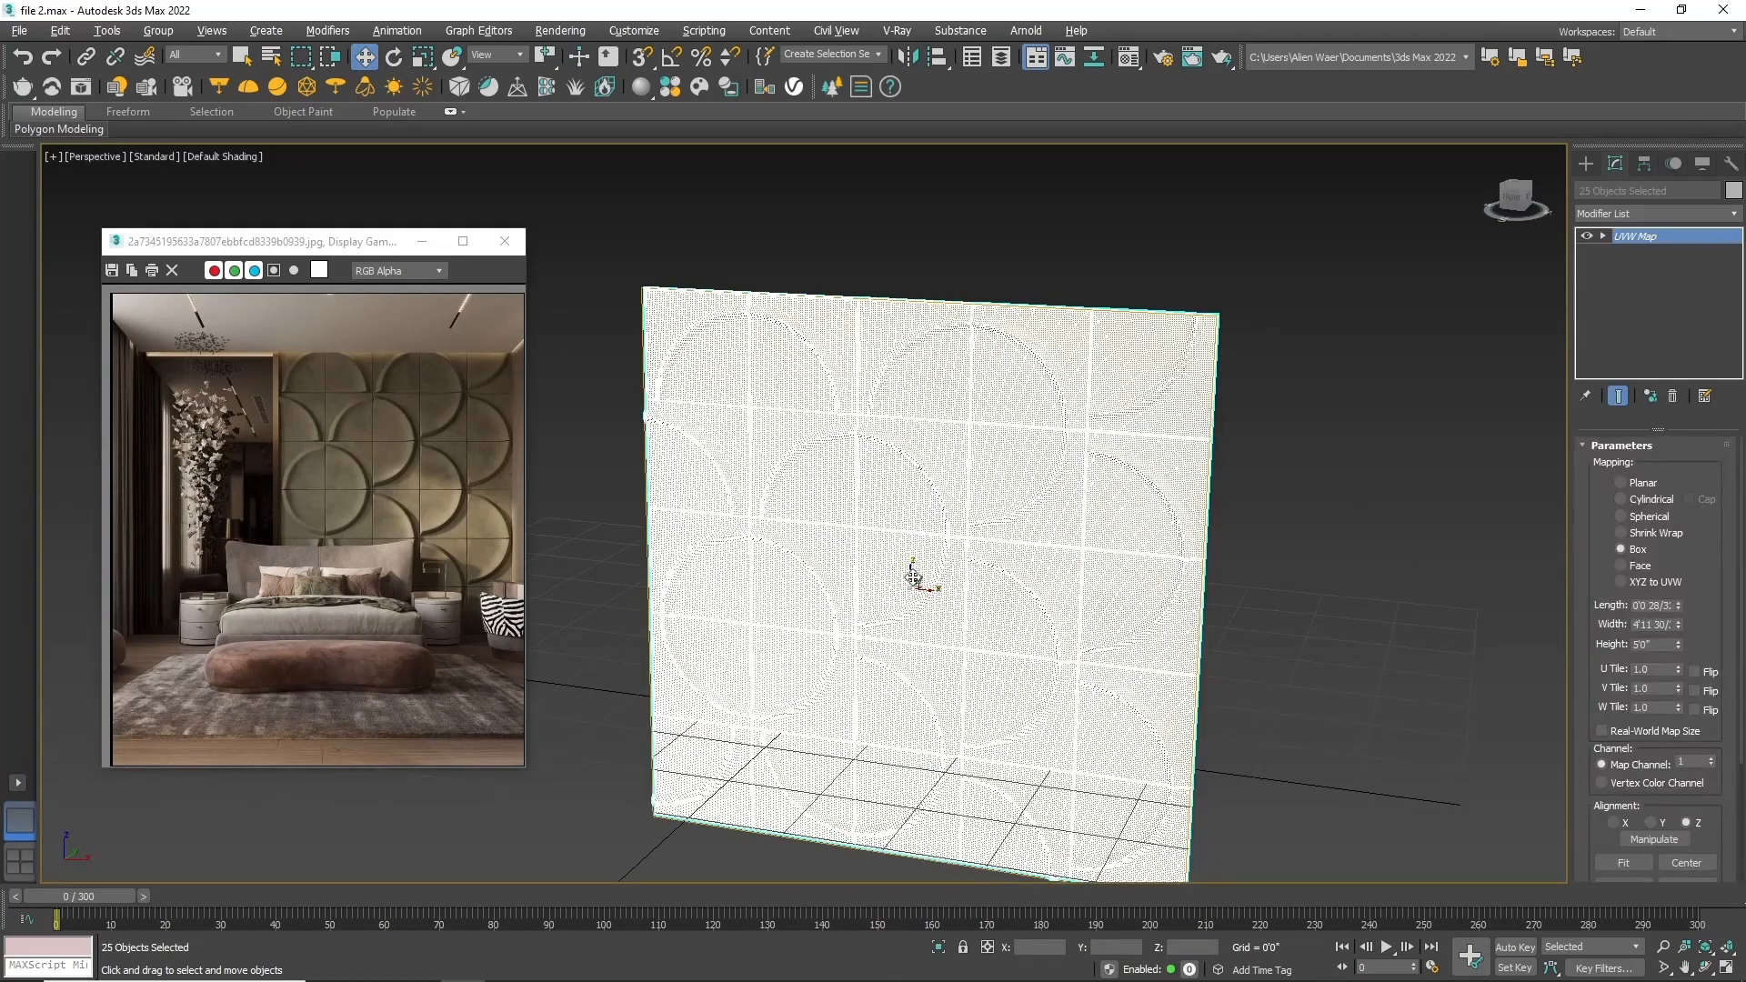
{"action": "left_click", "coordinate": [1273, 571]}
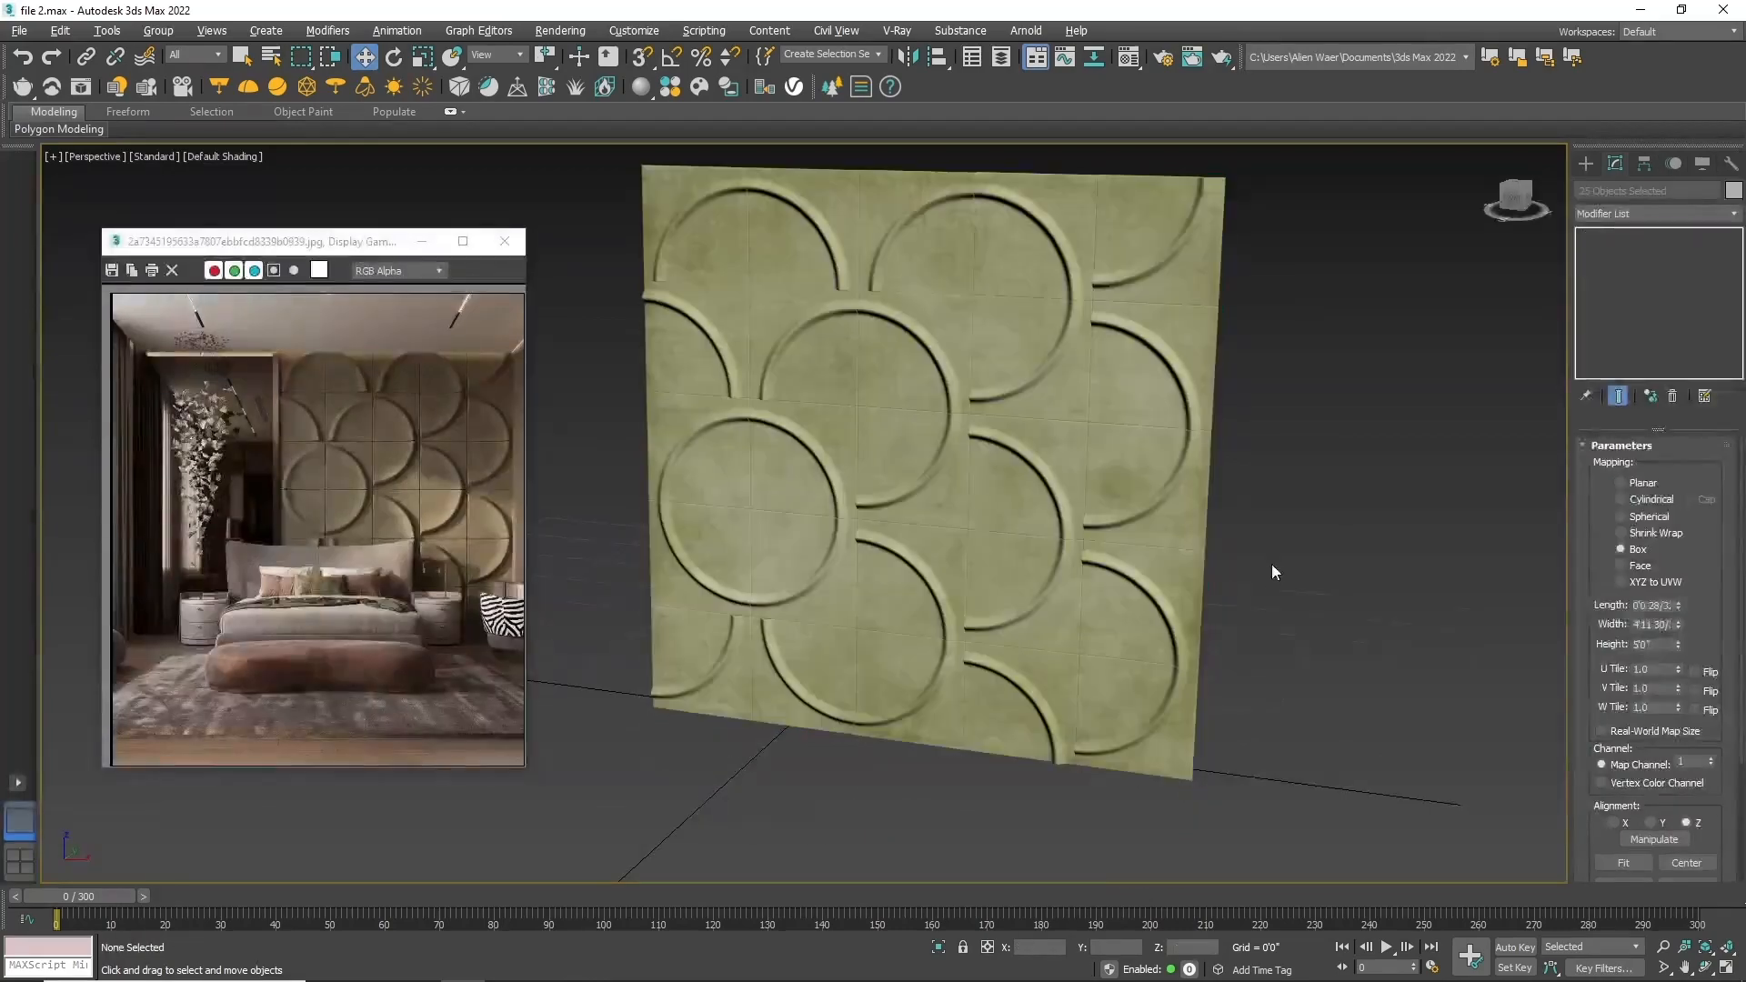
{"action": "scroll", "coordinate": [1273, 572], "scroll_direction": "down", "scroll_amount": 5}
{"action": "left_click", "coordinate": [1528, 206]}
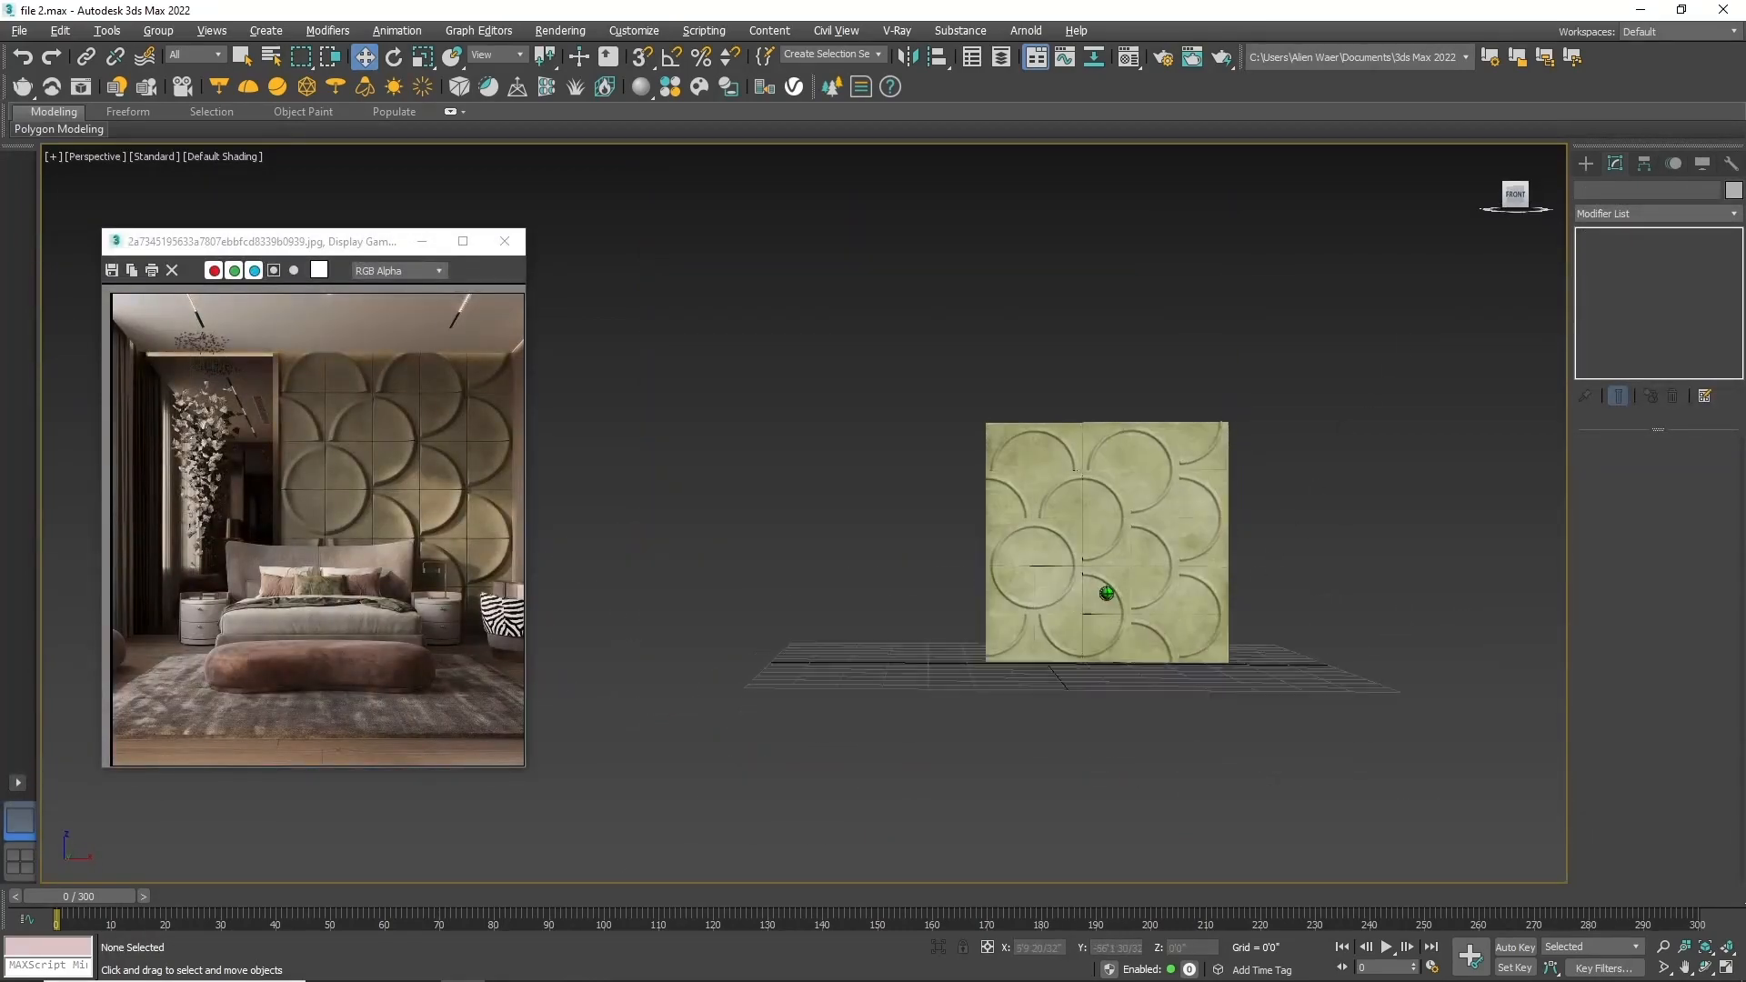
{"action": "scroll", "coordinate": [1254, 483], "scroll_direction": "up", "scroll_amount": 4}
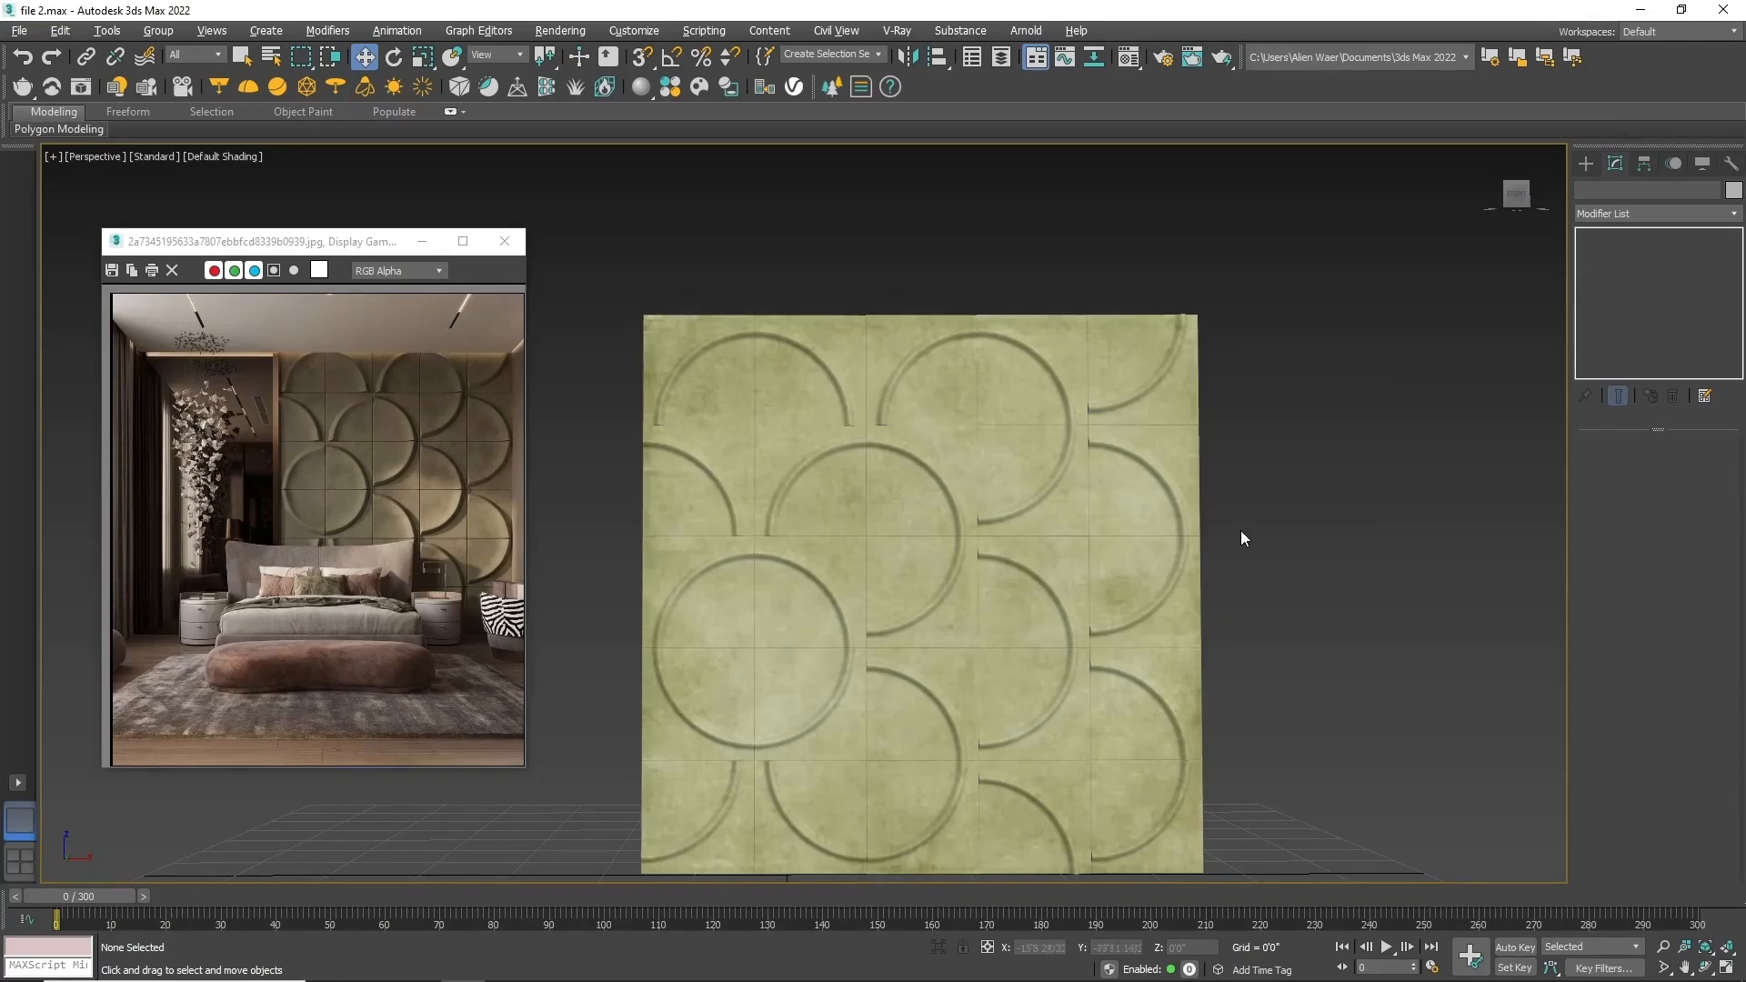
{"action": "middle_click_drag", "start_coordinate": [922, 712], "coordinate": [887, 709], "text": "alt"}
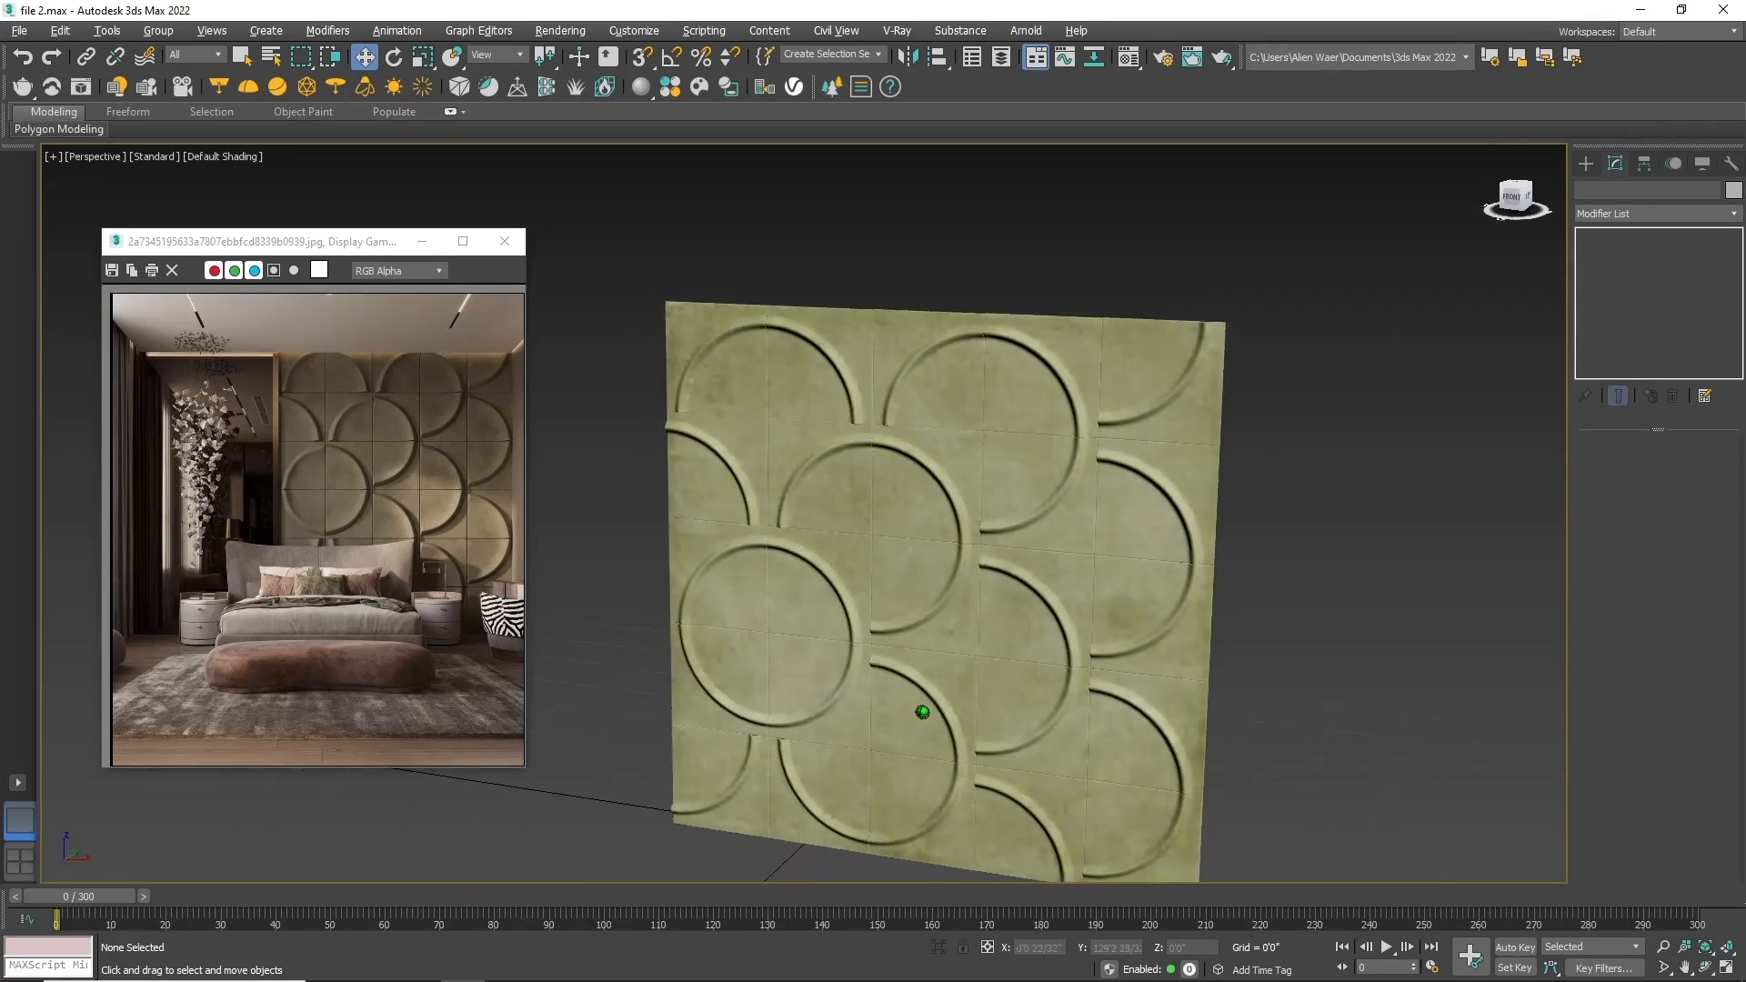
{"action": "scroll", "coordinate": [1215, 274], "scroll_direction": "down", "scroll_amount": 3}
{"action": "scroll", "coordinate": [1177, 490], "scroll_direction": "up", "scroll_amount": 3}
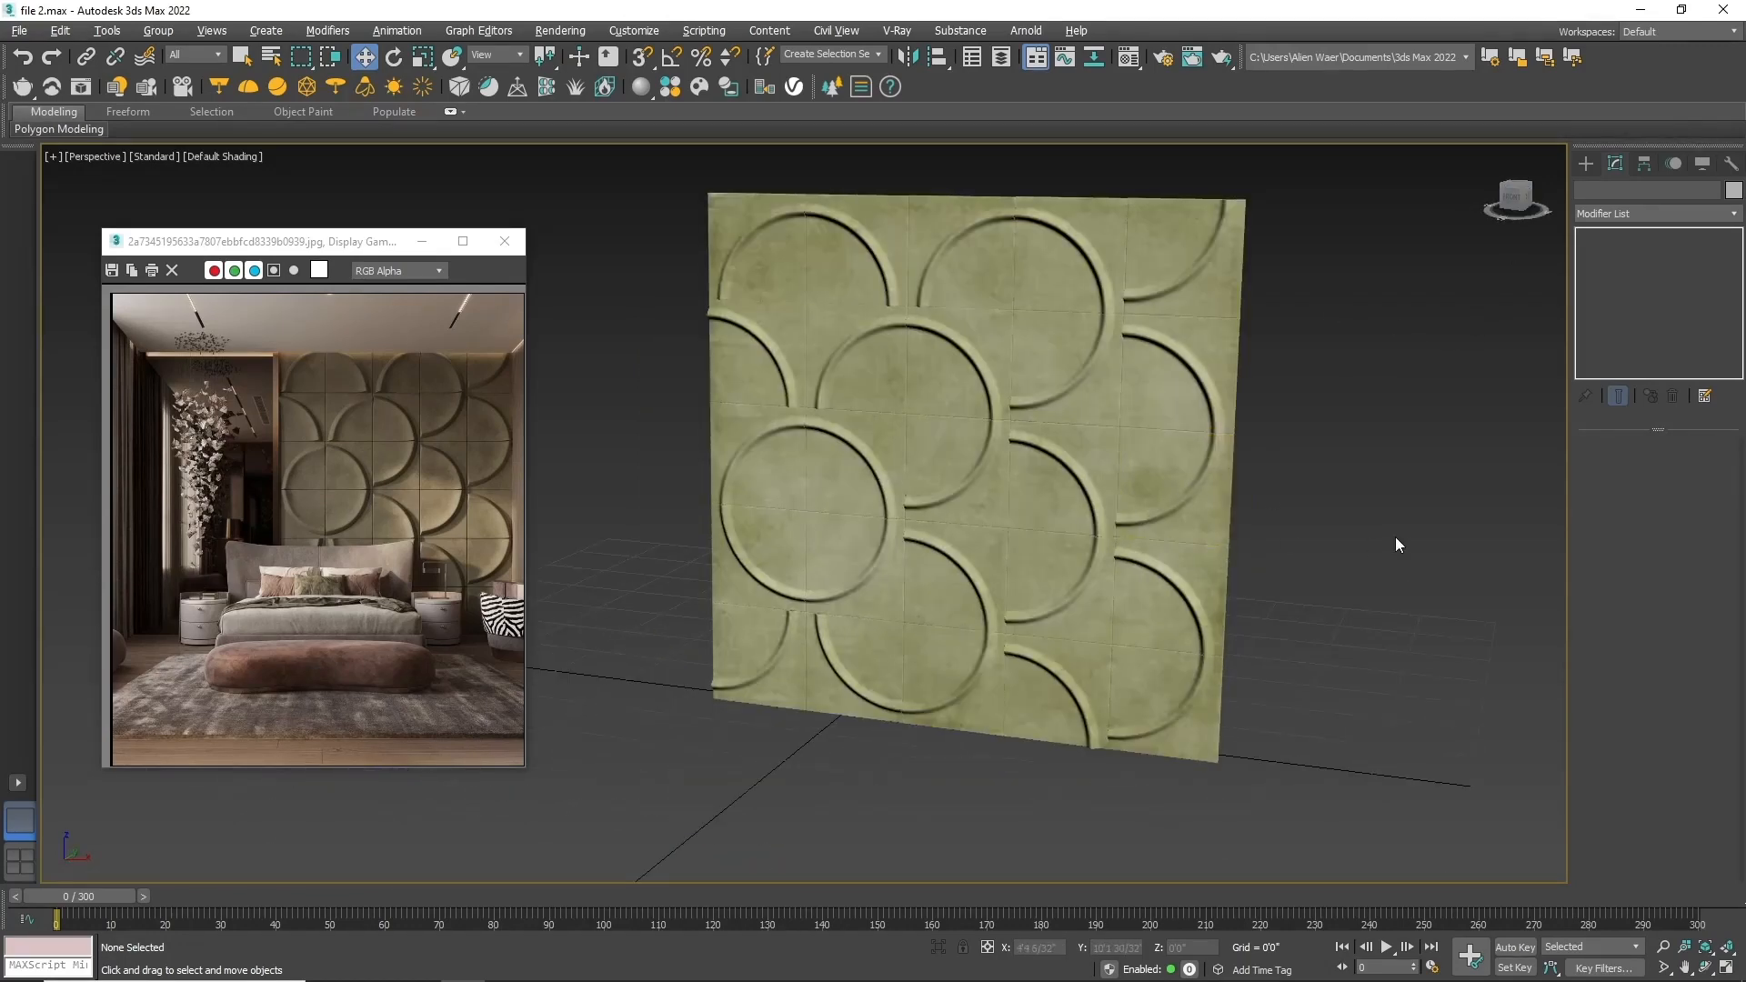